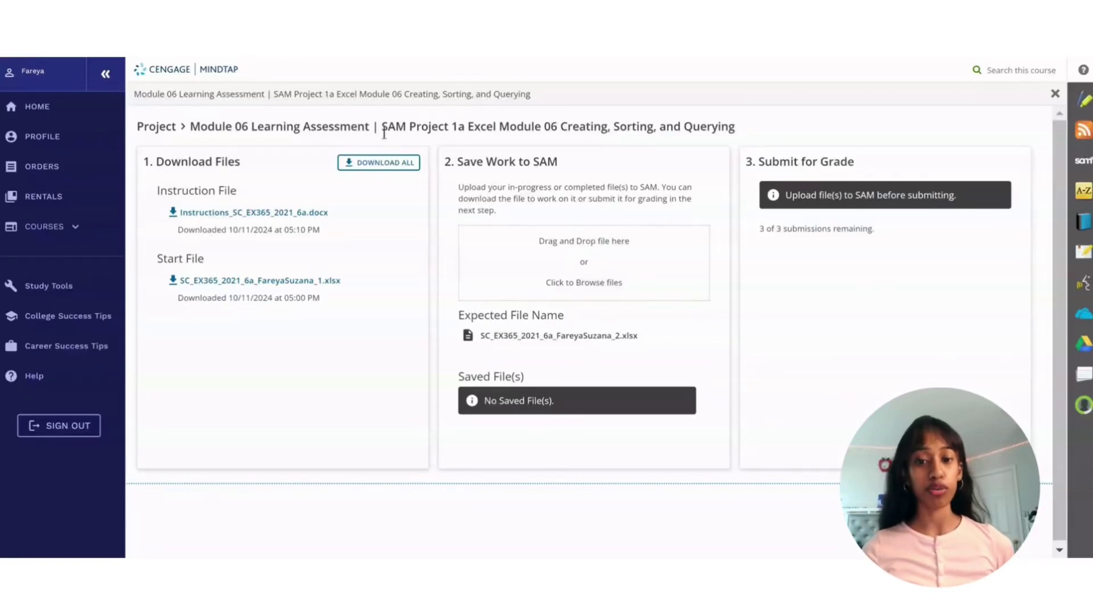
Check the expected saved file name on the MindTap assignment page, then return to the Honu Point workbook.
drag(383, 131, 735, 126)
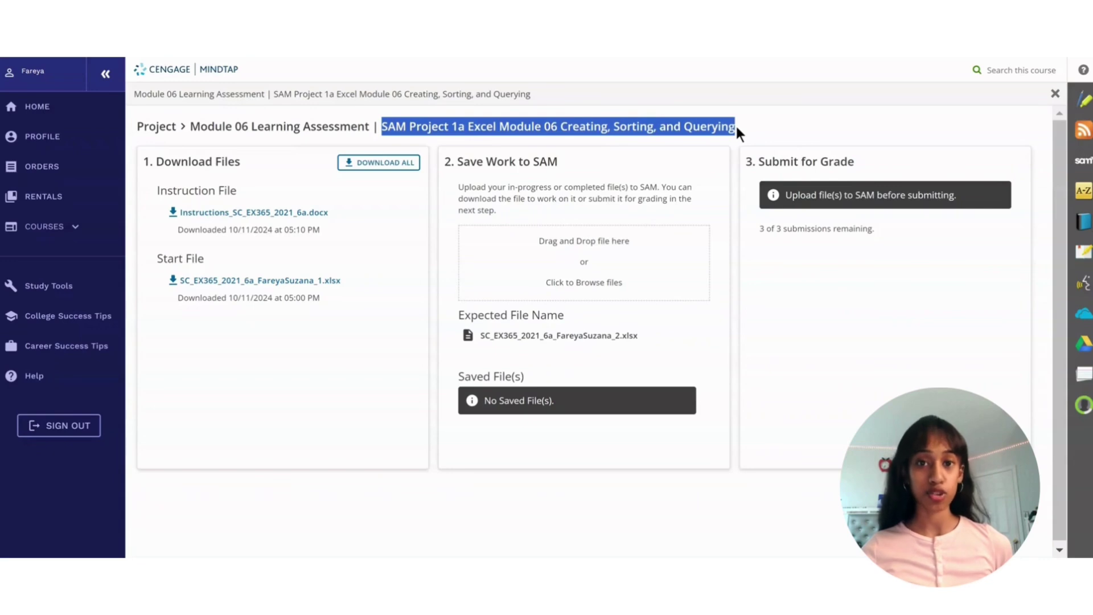
key(alt+Tab)
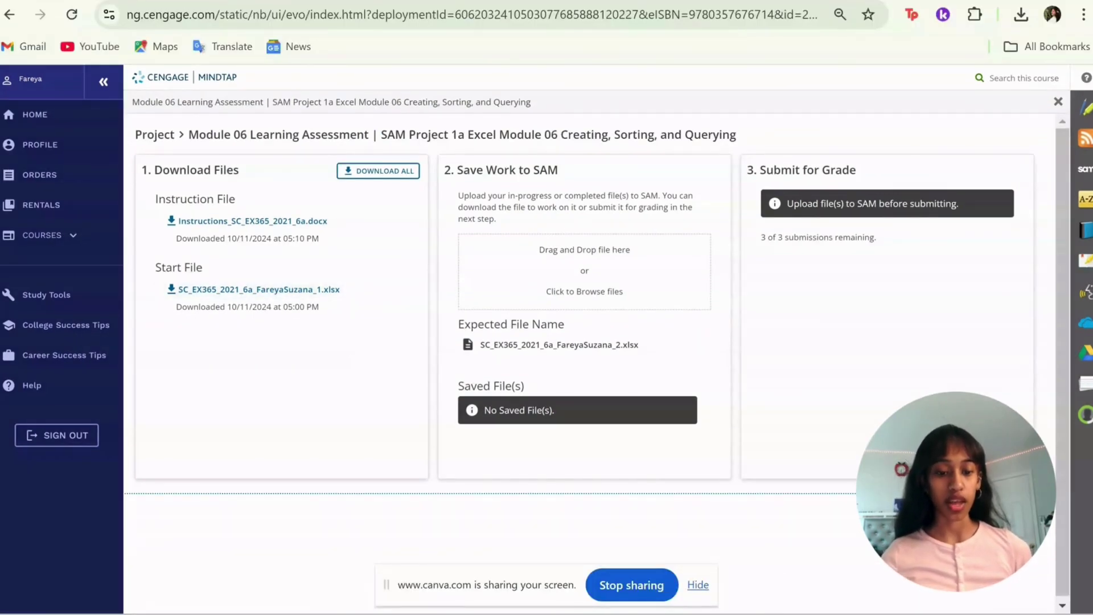
key(alt+Tab)
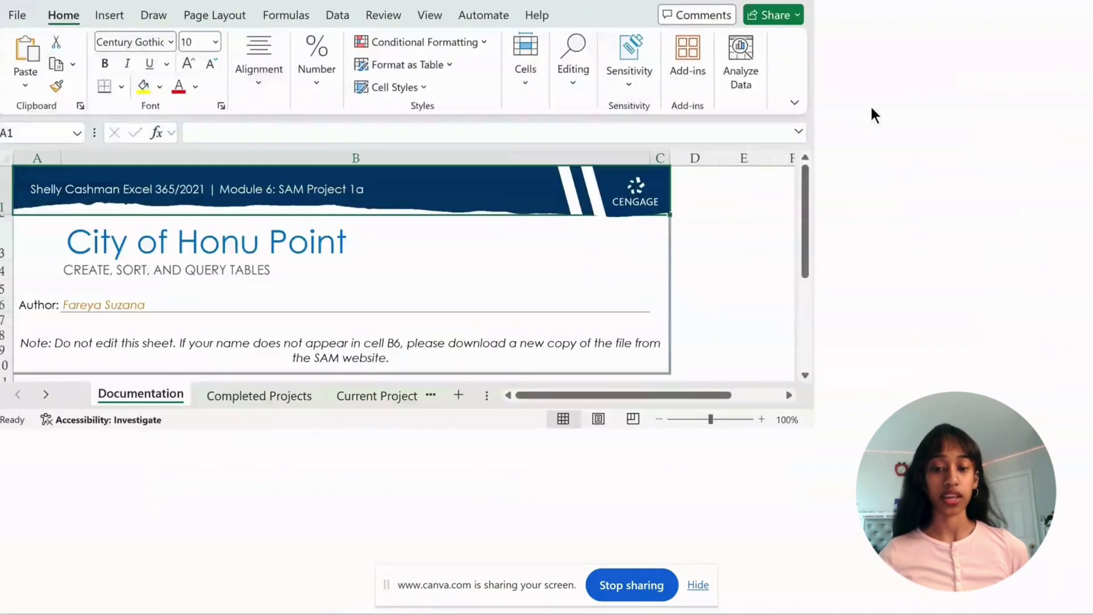
key(alt+Tab)
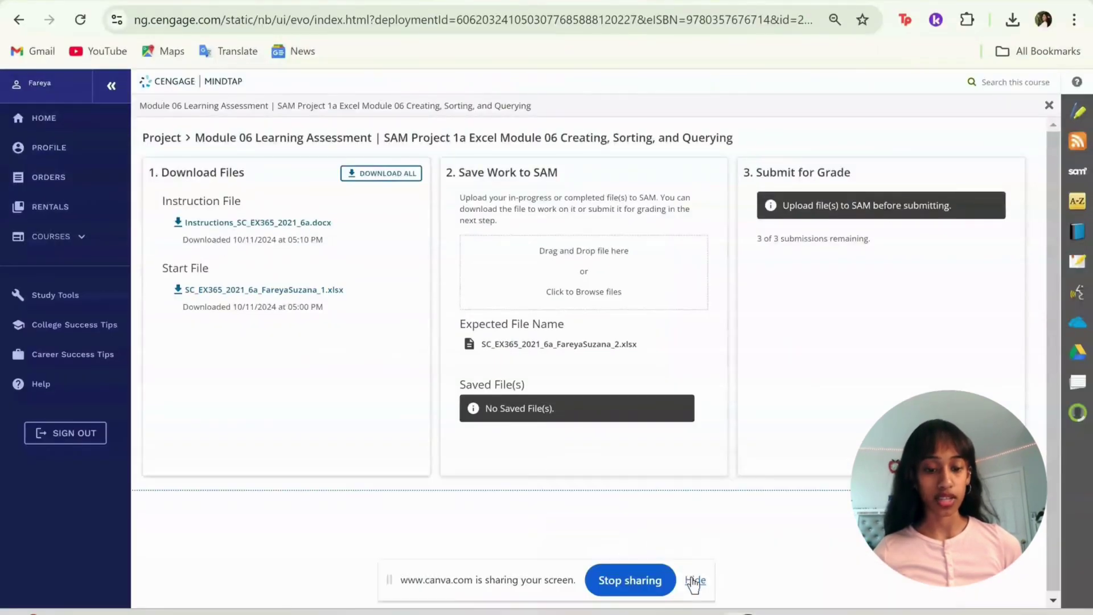
click(695, 580)
drag(481, 342, 621, 346)
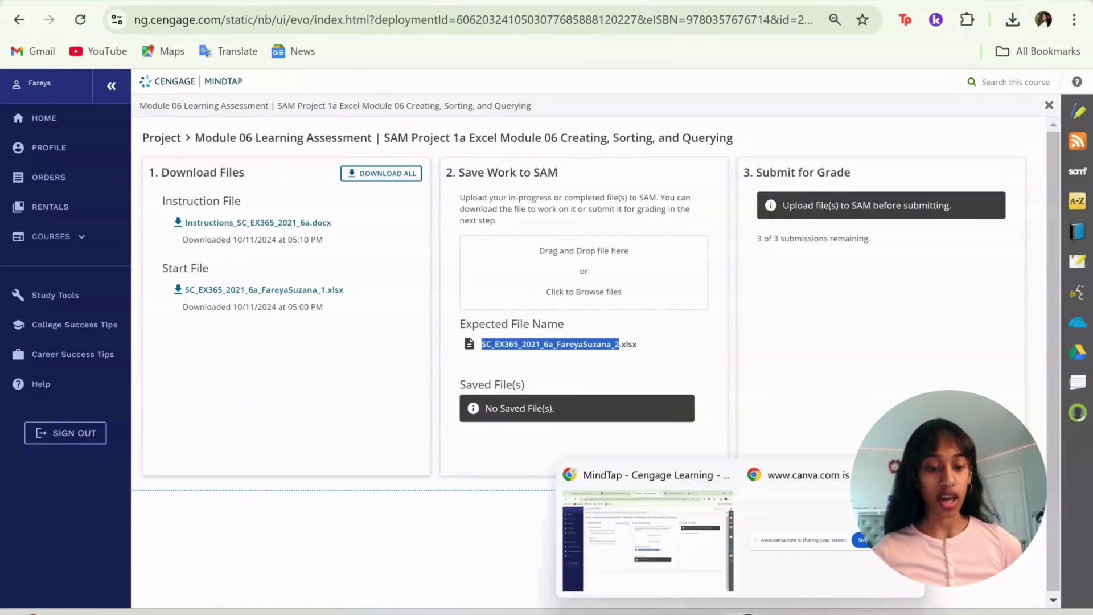
click(740, 613)
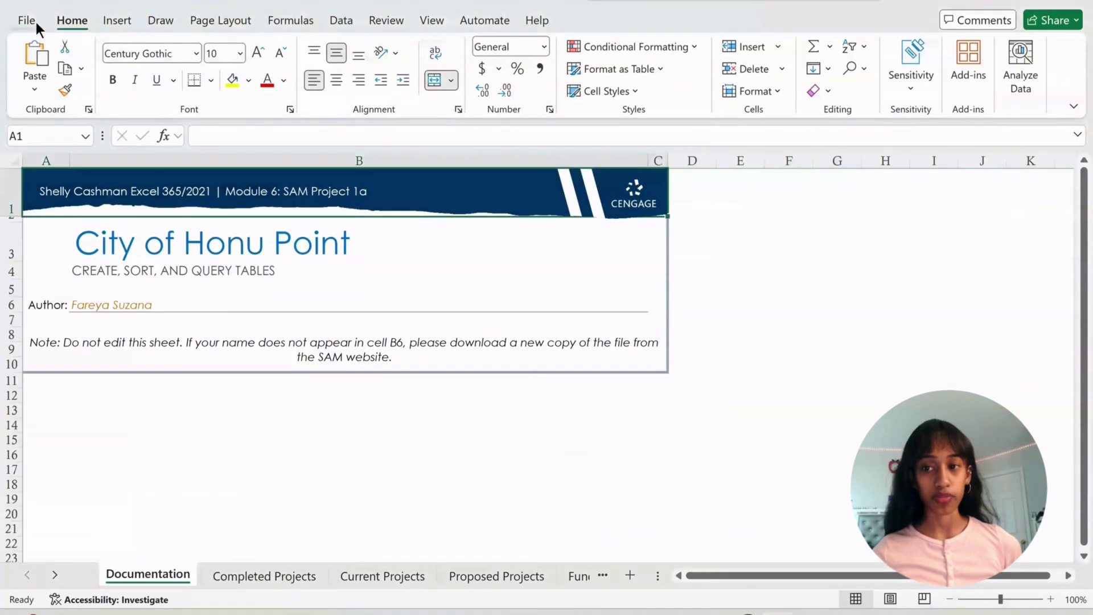
Save a copy of the workbook with the file name ending in 2 instead of 1.
click(36, 23)
click(55, 316)
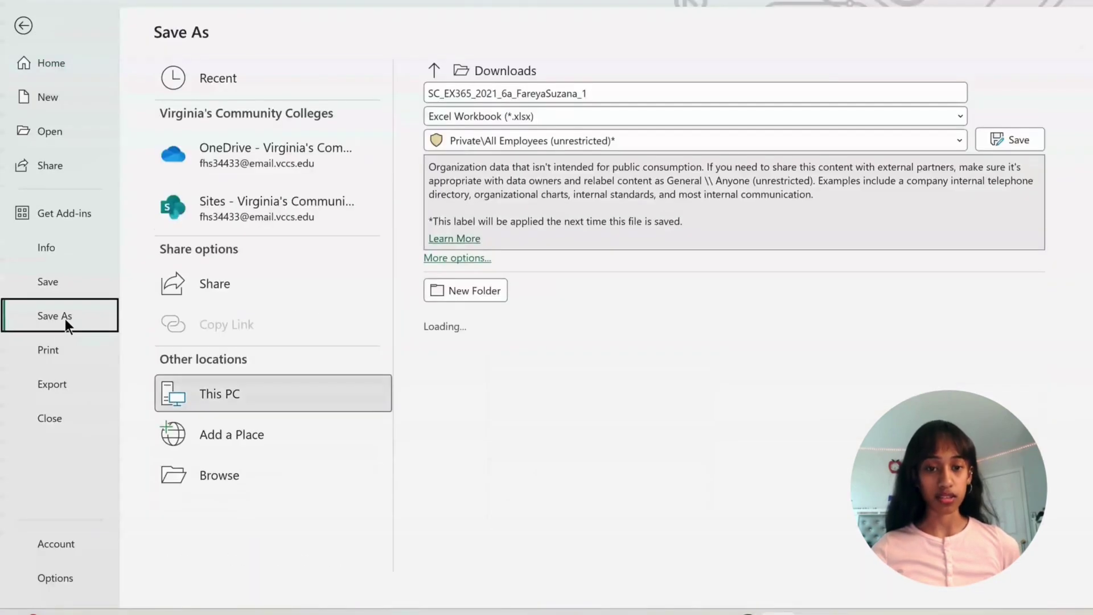
click(612, 98)
key(BackSpace)
text(2)
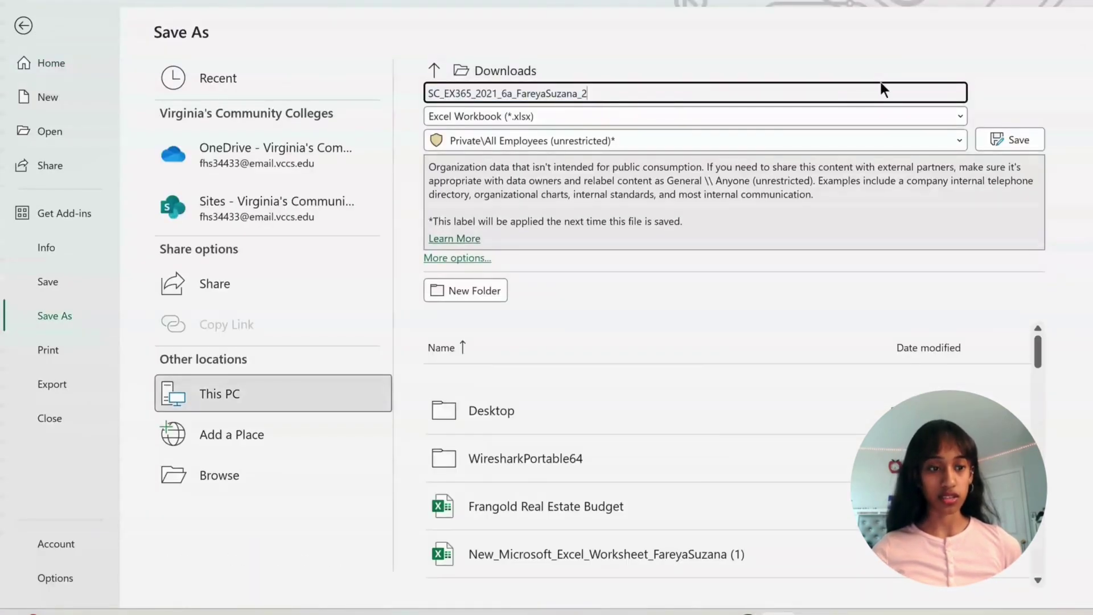
click(1012, 139)
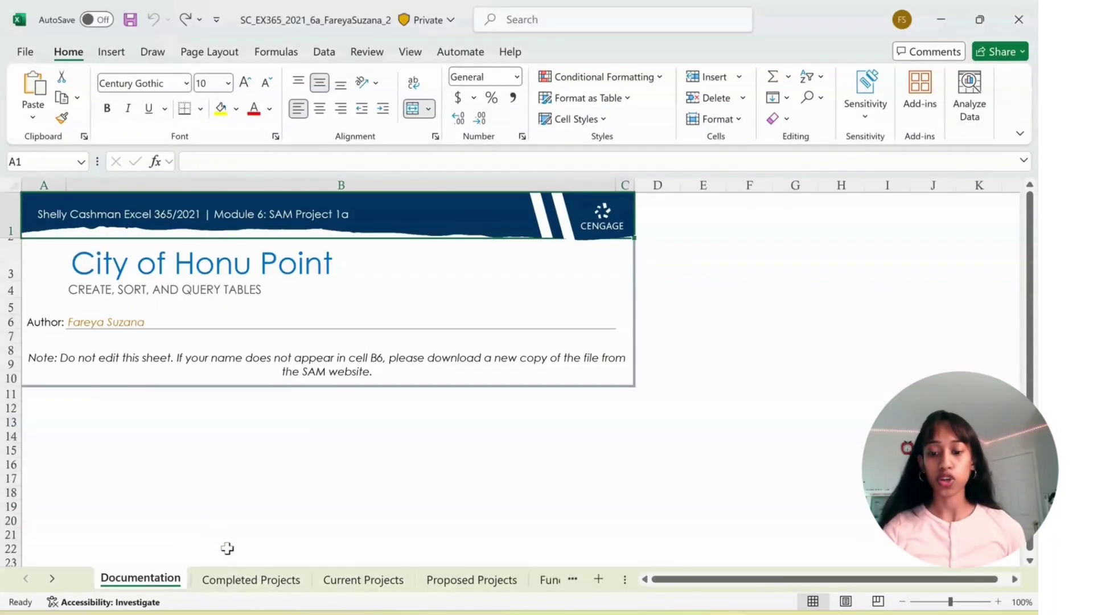
Convert the Completed Projects range A1:F12 into a table with a header row.
click(236, 578)
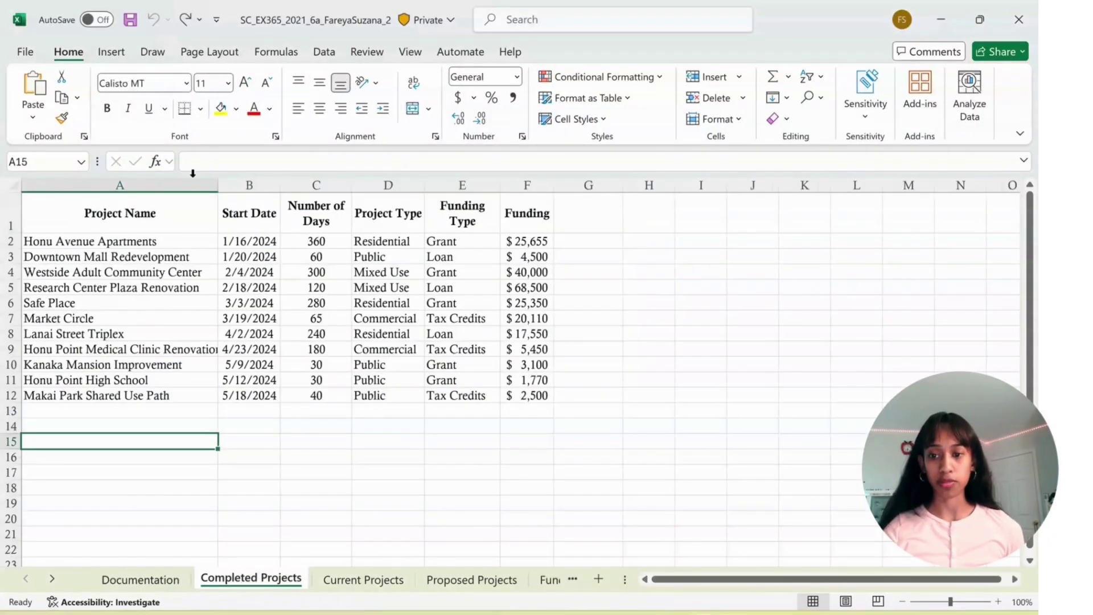
click(112, 225)
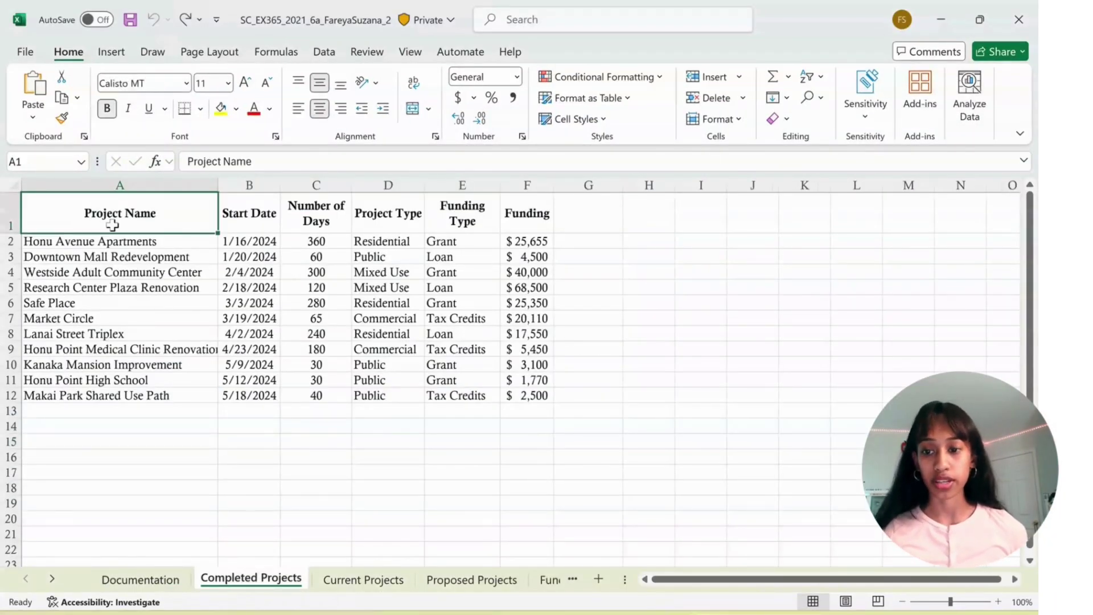
drag(113, 225, 524, 395)
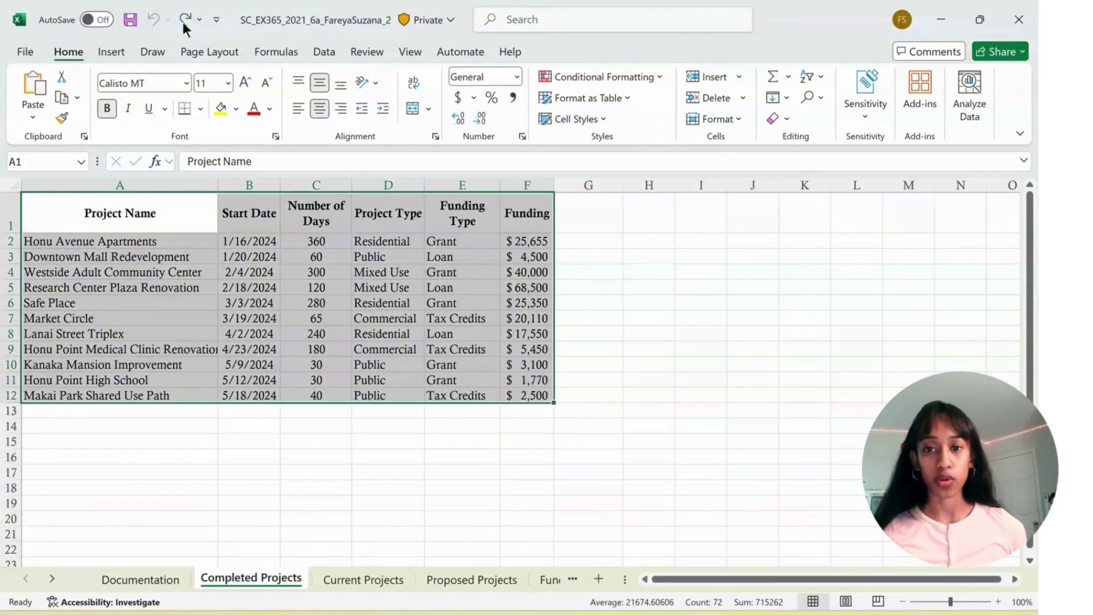
click(111, 50)
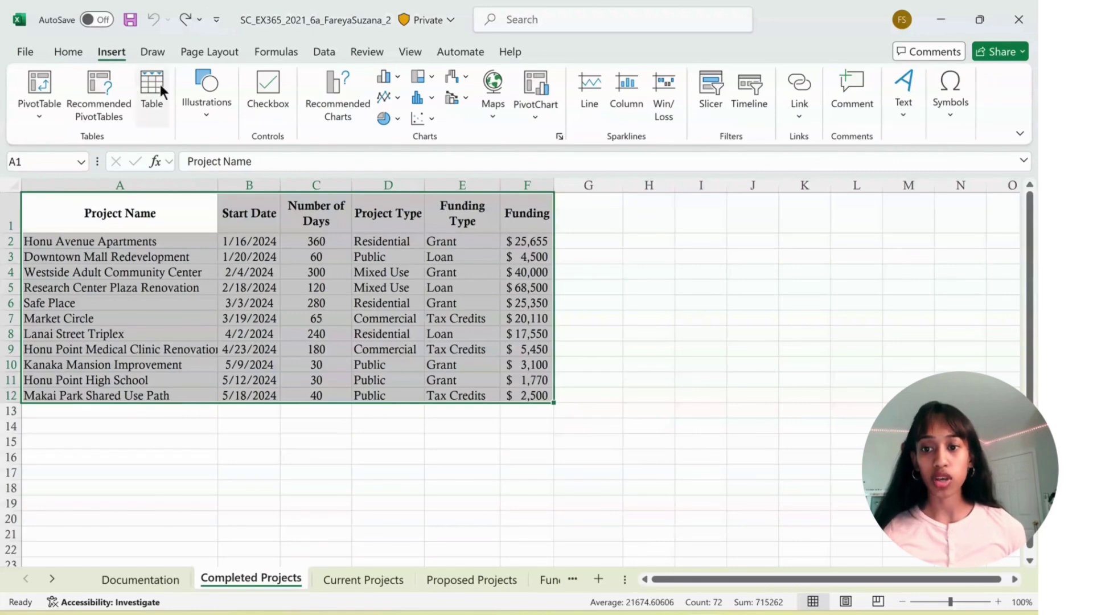
click(157, 101)
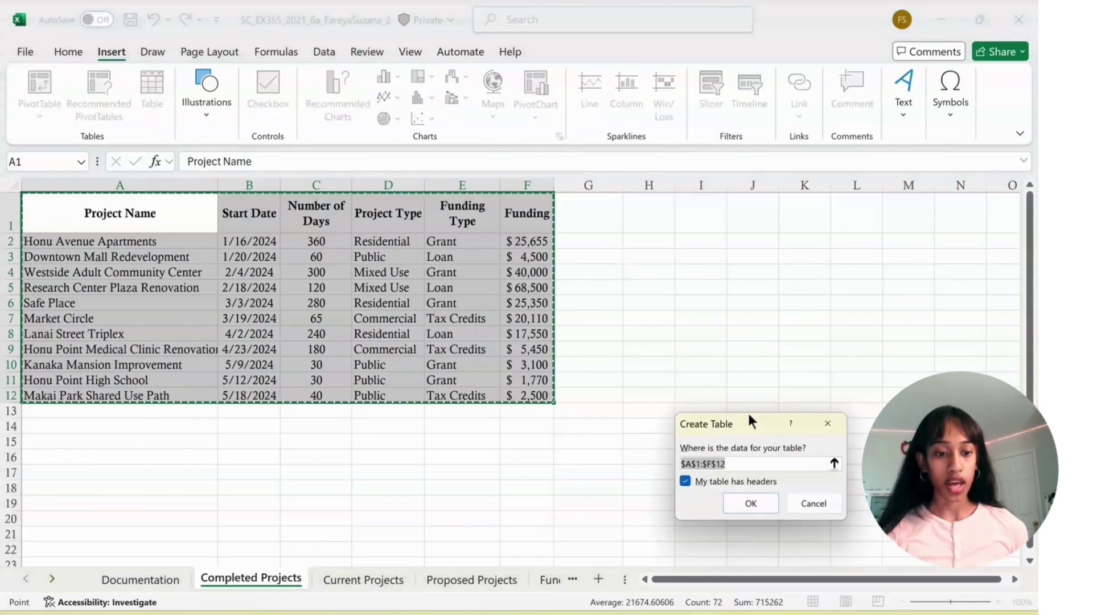
drag(744, 418, 649, 212)
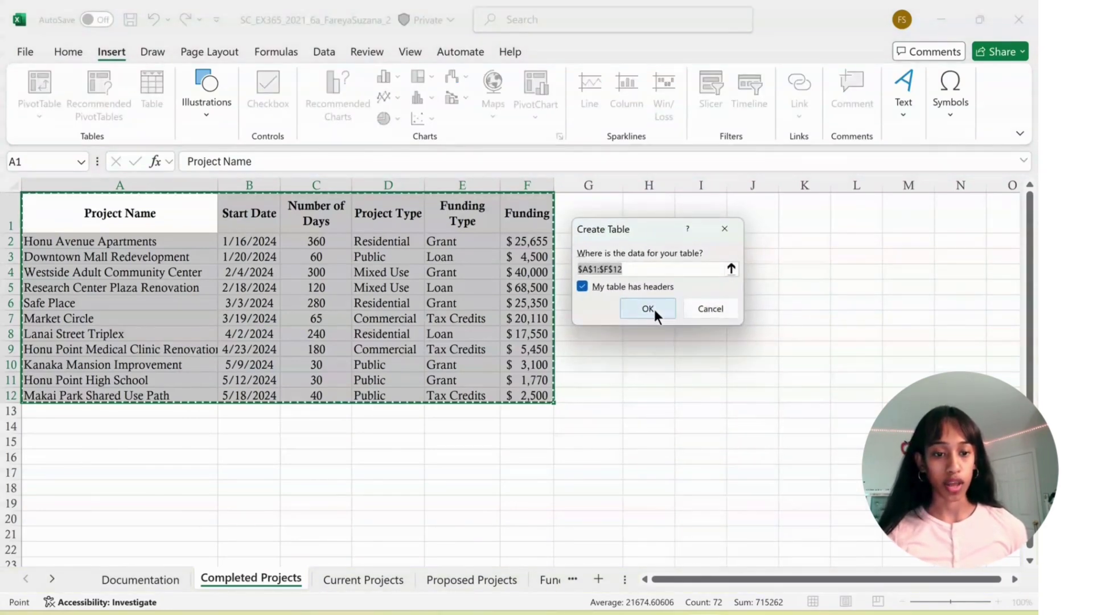
click(654, 309)
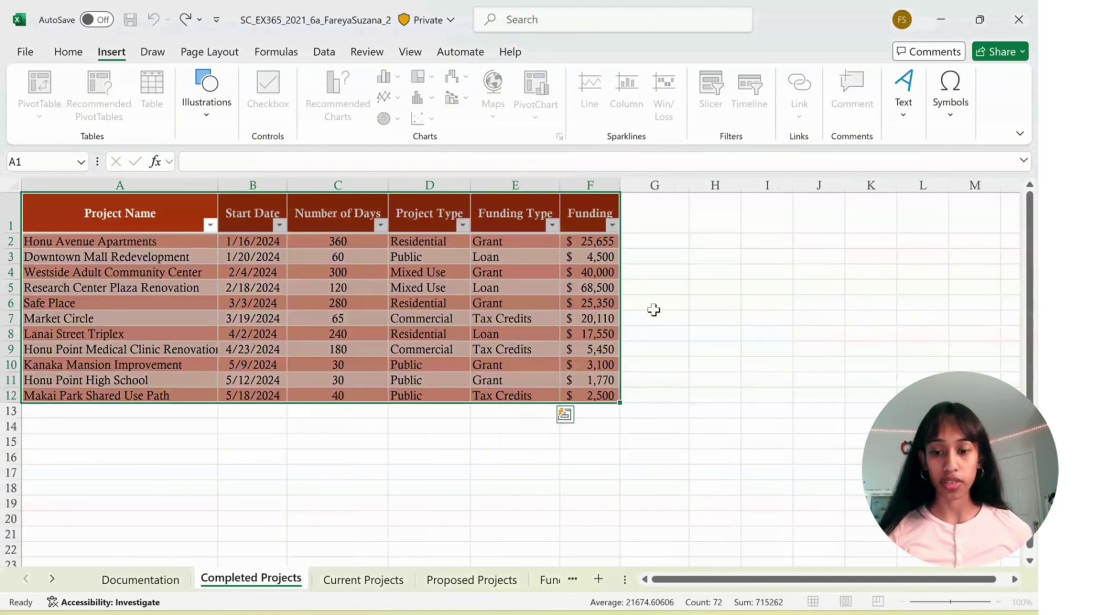
Apply a brown Medium table style to the Completed Projects table.
click(580, 52)
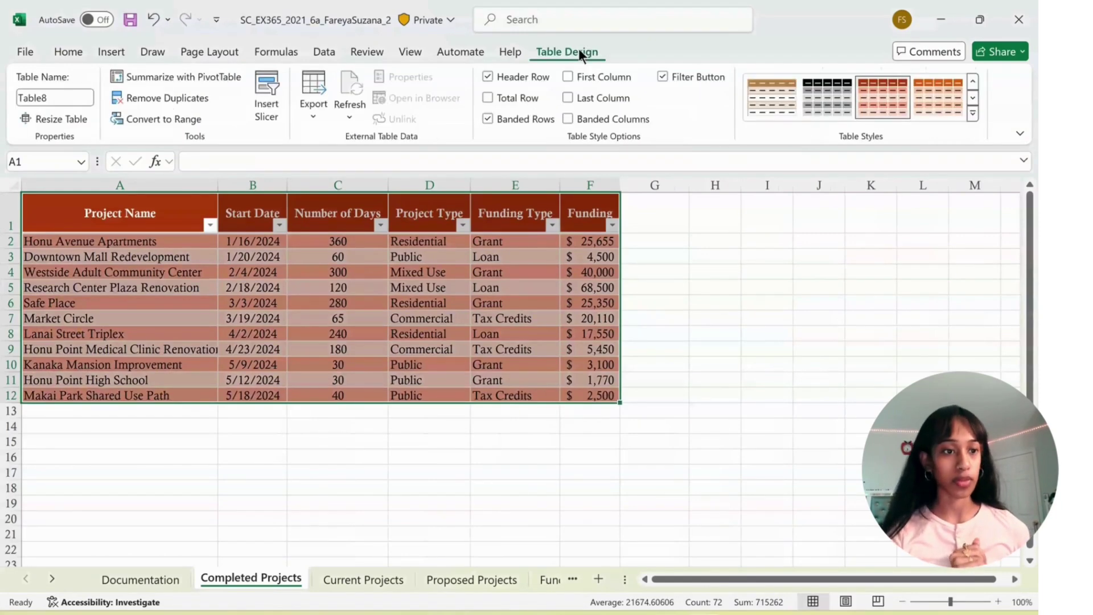
click(973, 114)
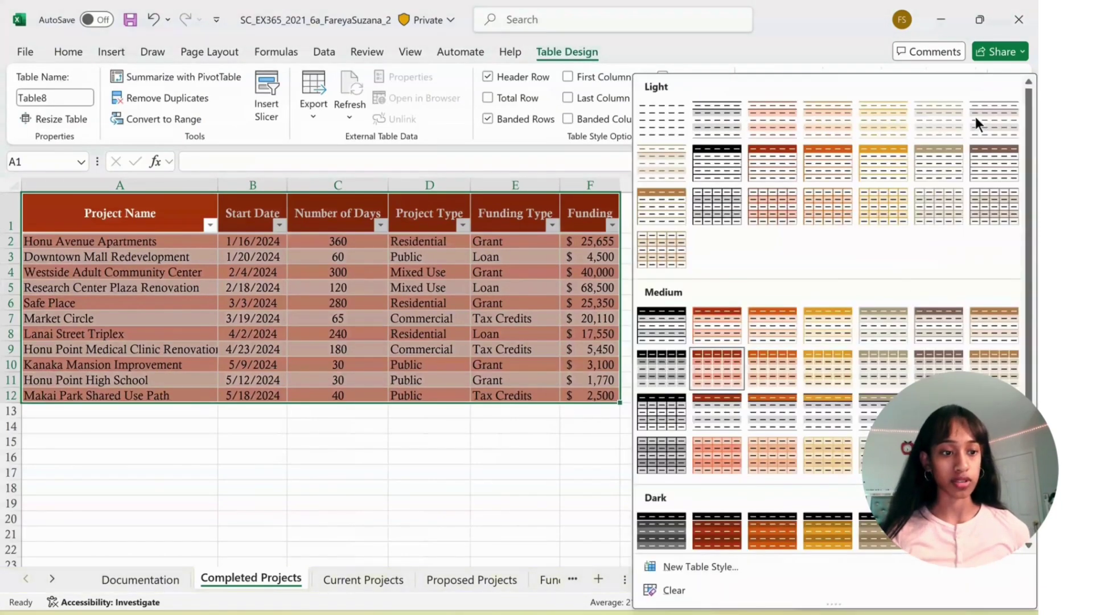
click(992, 315)
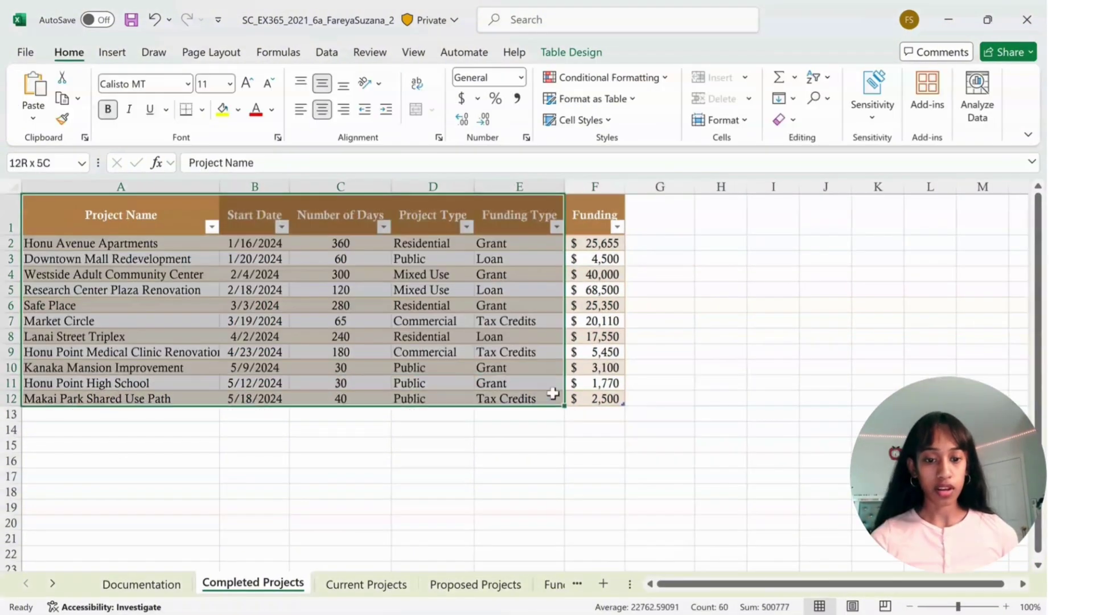
Rename the table from Table8 to CompletedProjects.
drag(515, 397, 573, 396)
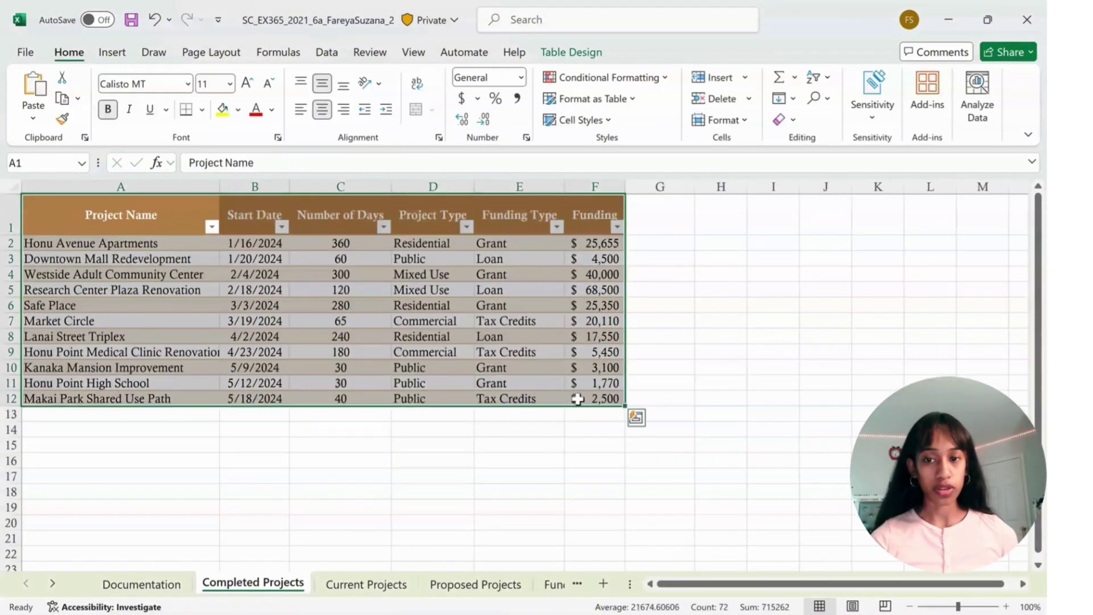
click(561, 58)
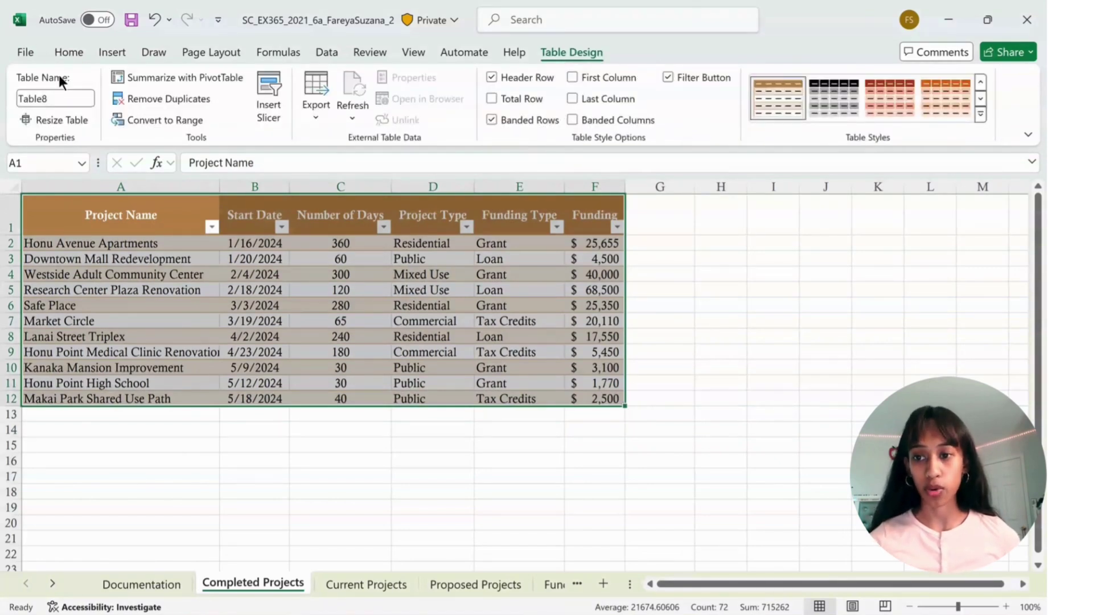
click(56, 101)
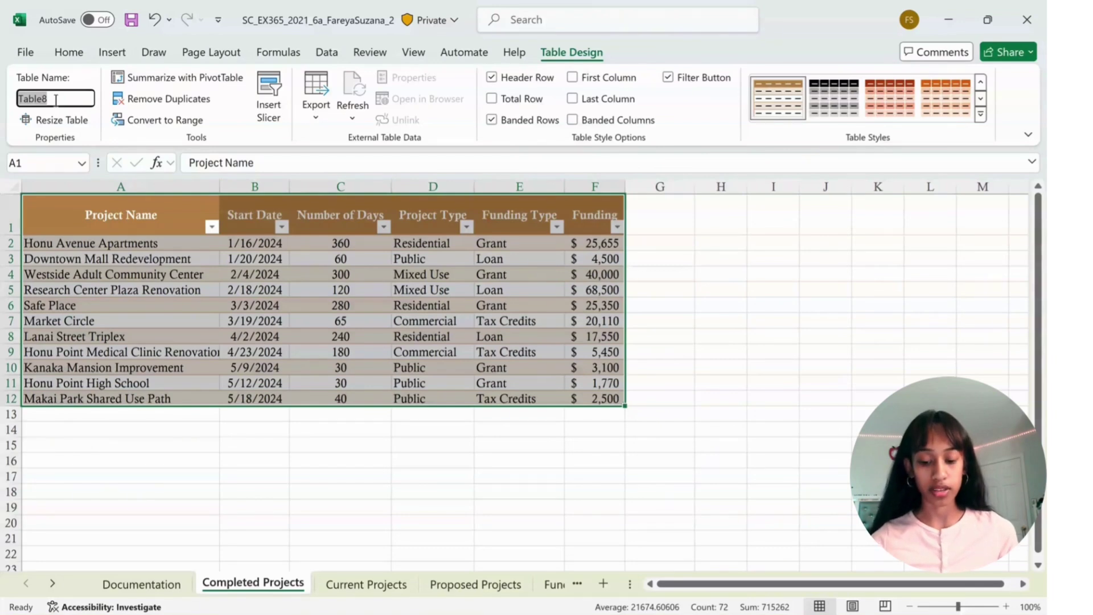
text(CompletedP)
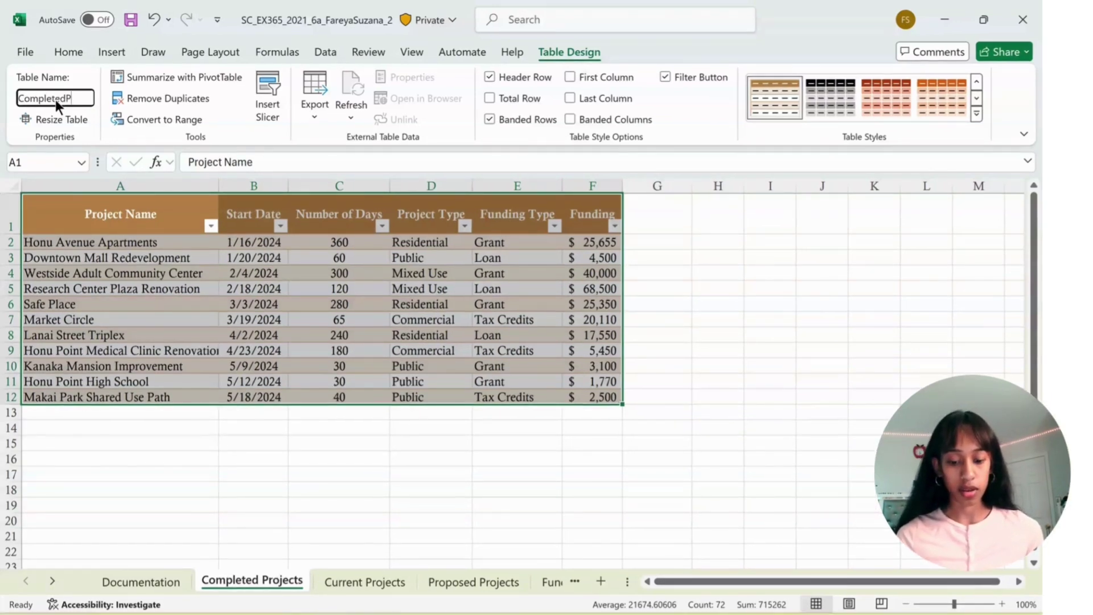
text(rojects)
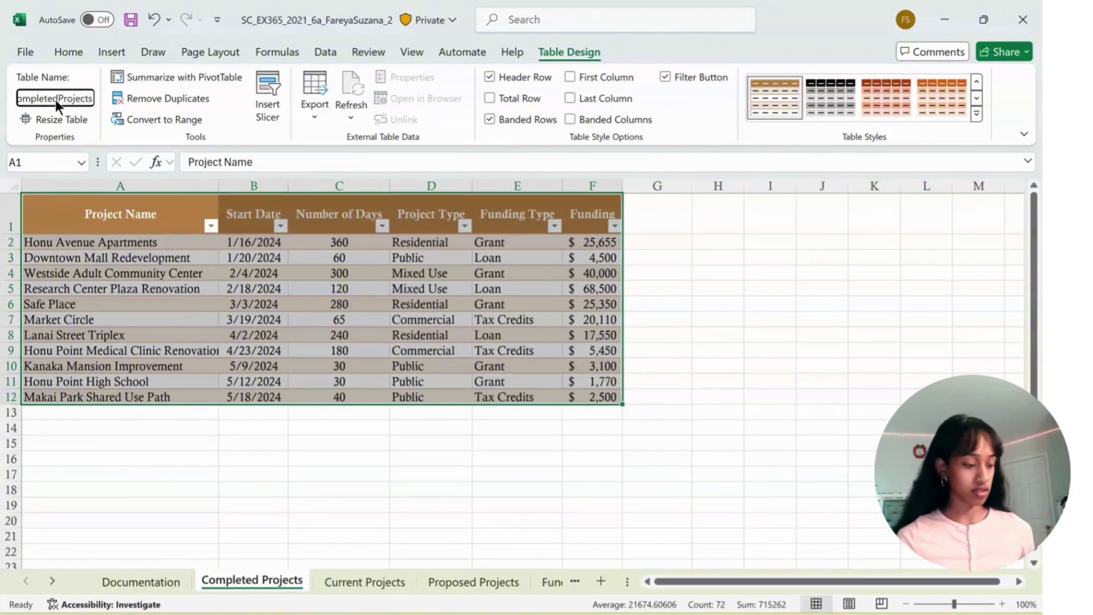
key(Return)
click(425, 273)
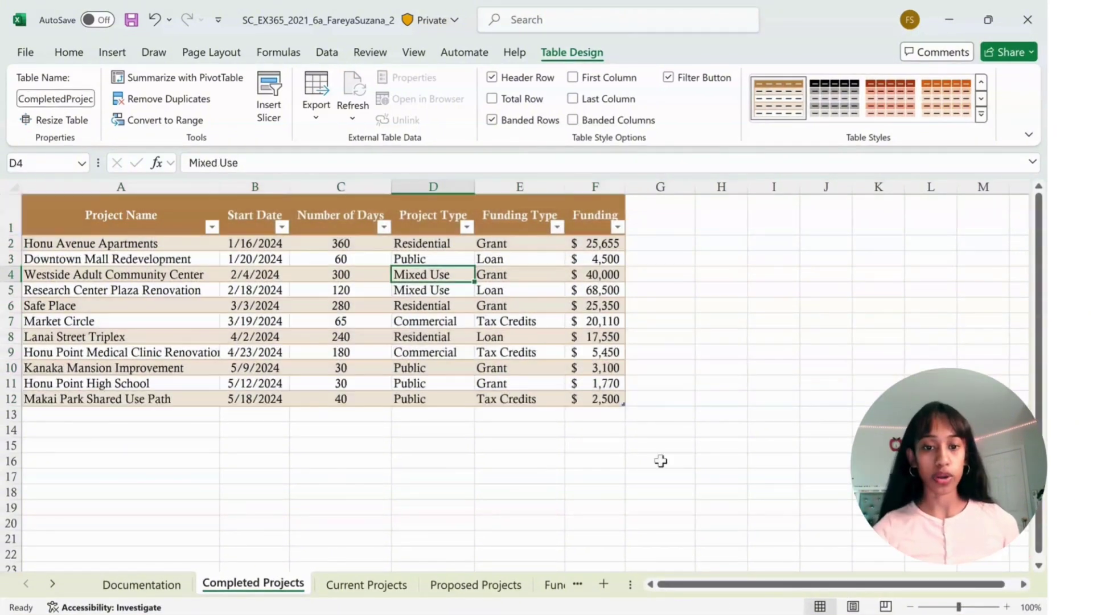
Filter Funding to values greater than 10000, then go to the Current Projects sheet.
click(617, 225)
mouse_move(513, 320)
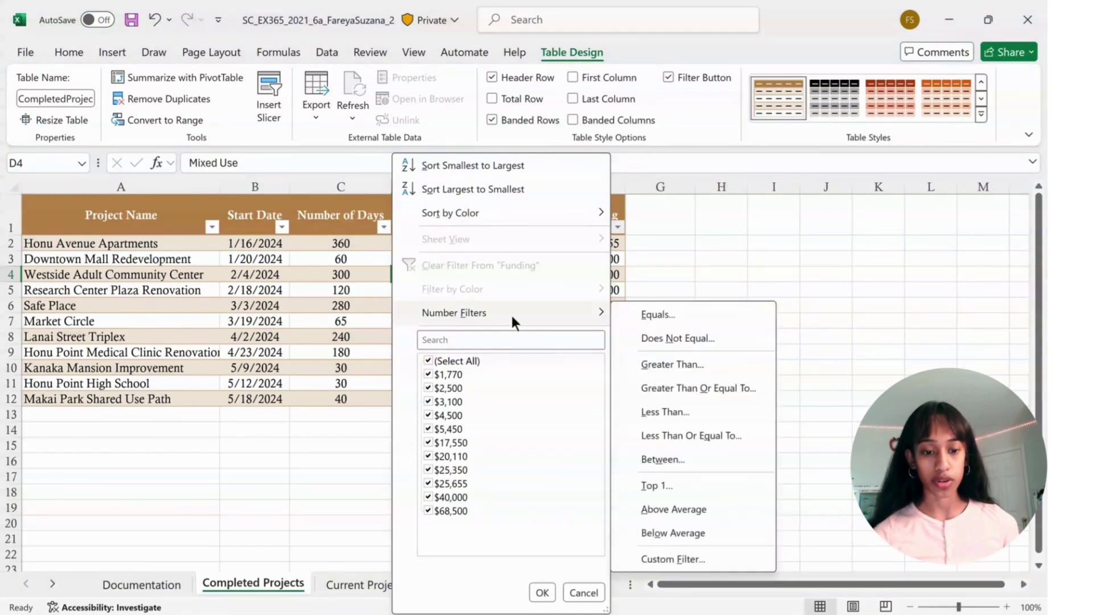
click(649, 365)
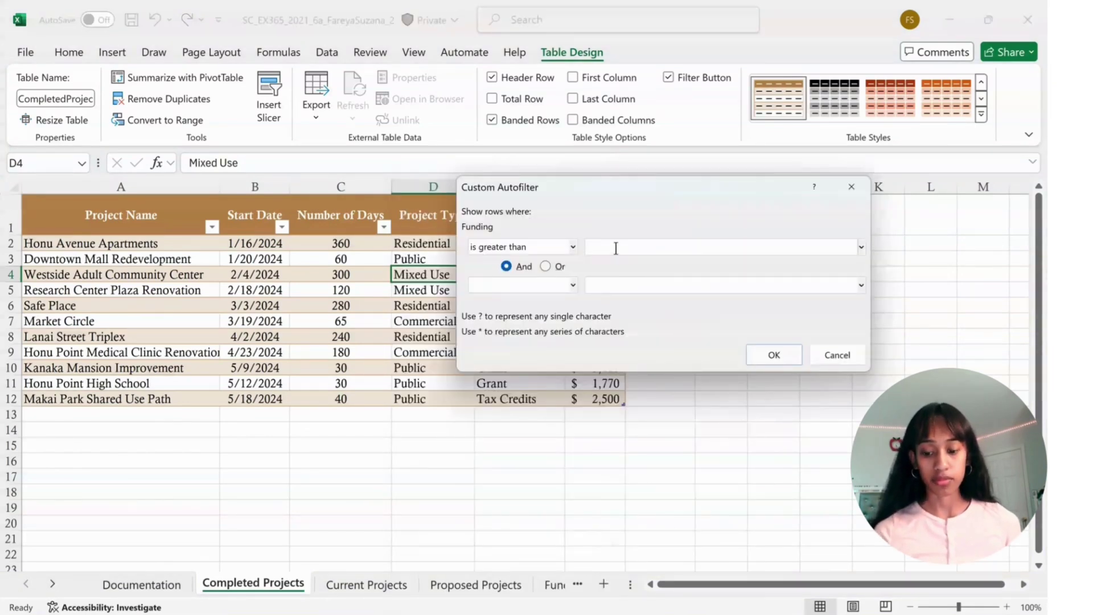
text(10000)
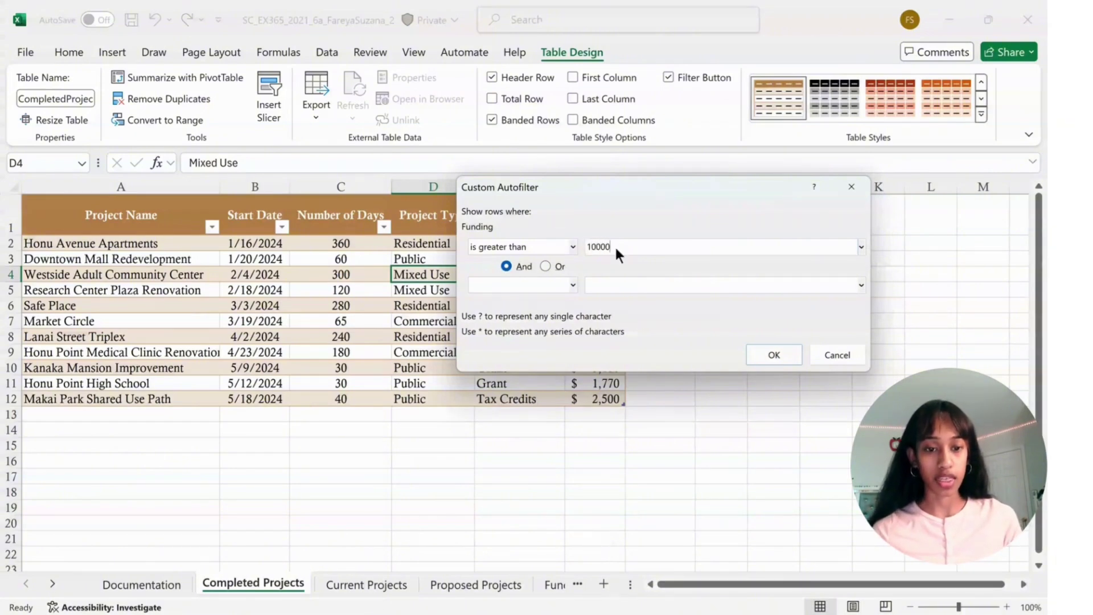
click(764, 354)
click(376, 584)
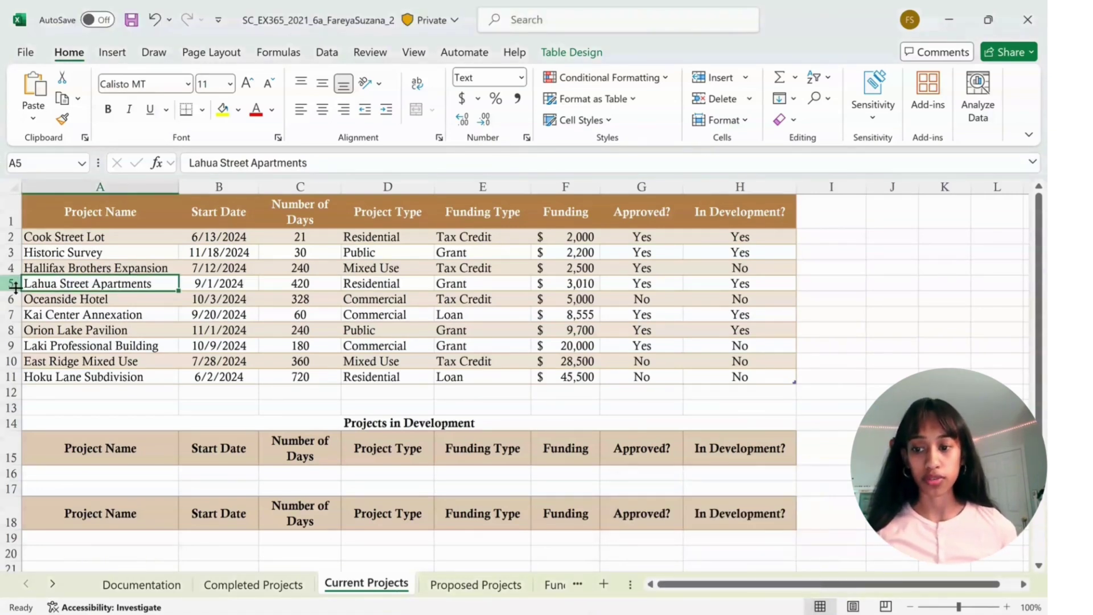
Insert a blank row 6 above the Oceanside Hotel project.
click(11, 299)
right_click(12, 297)
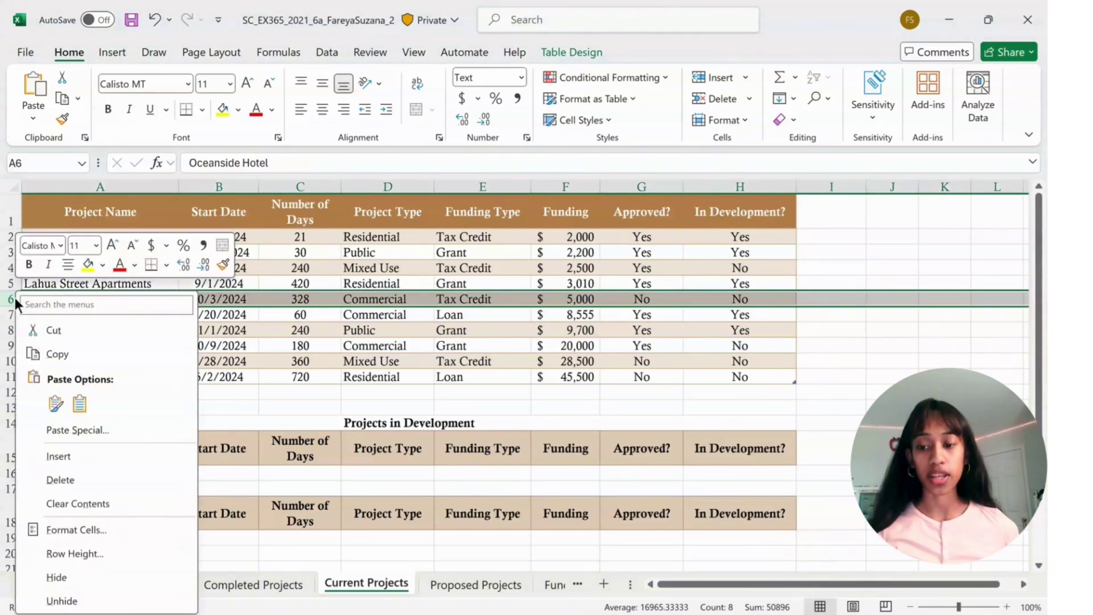
click(59, 456)
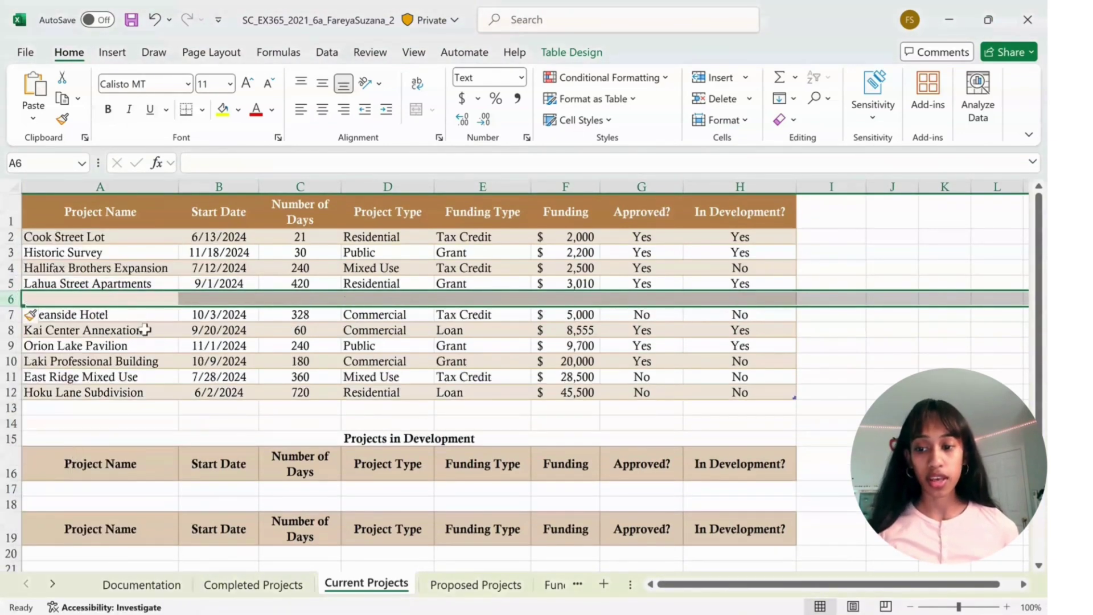
Enter Orchid Drive Zoning in A6 with start date 11/20/2024.
click(58, 299)
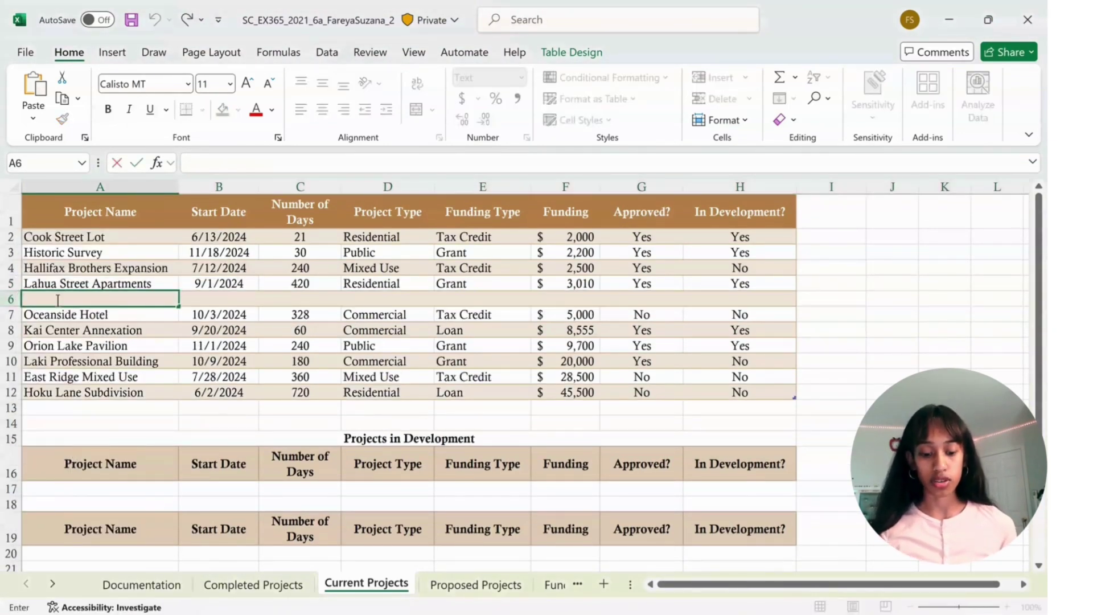
text(Orchid)
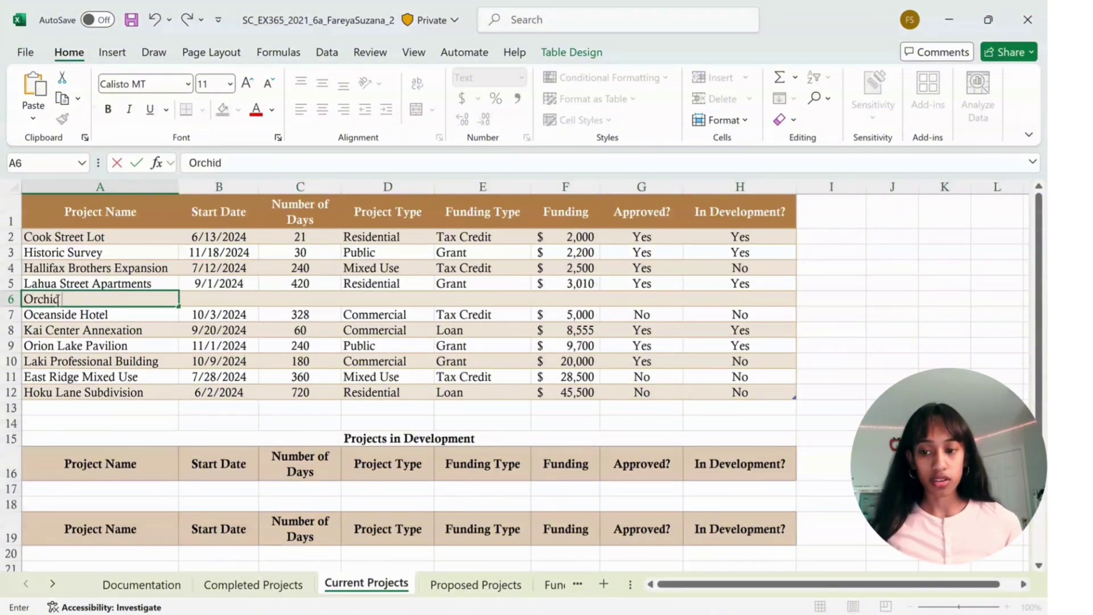
text( Drive )
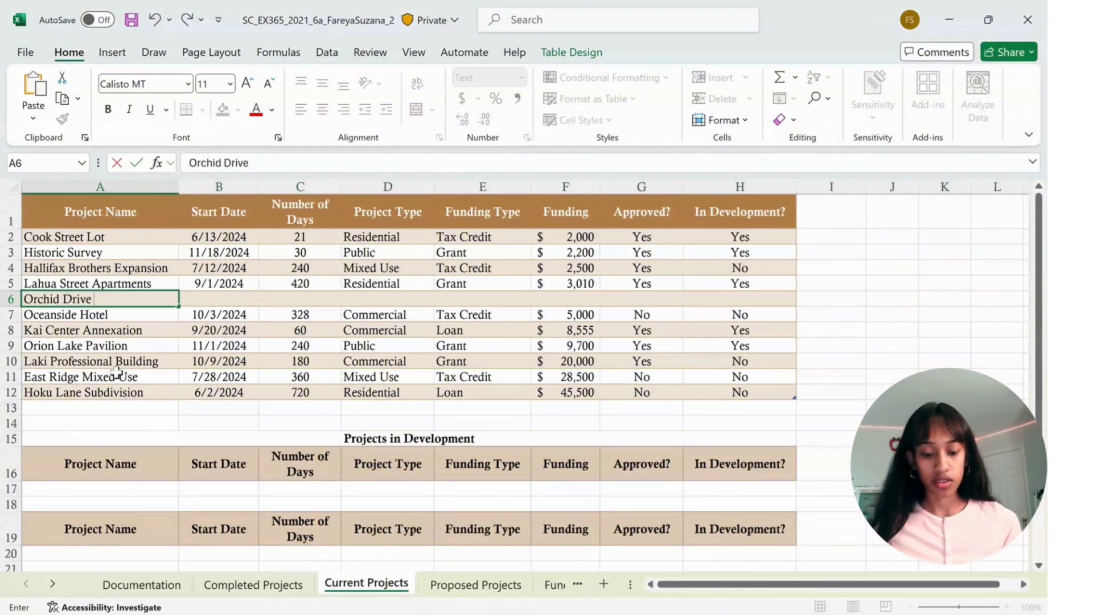
text(Zoni)
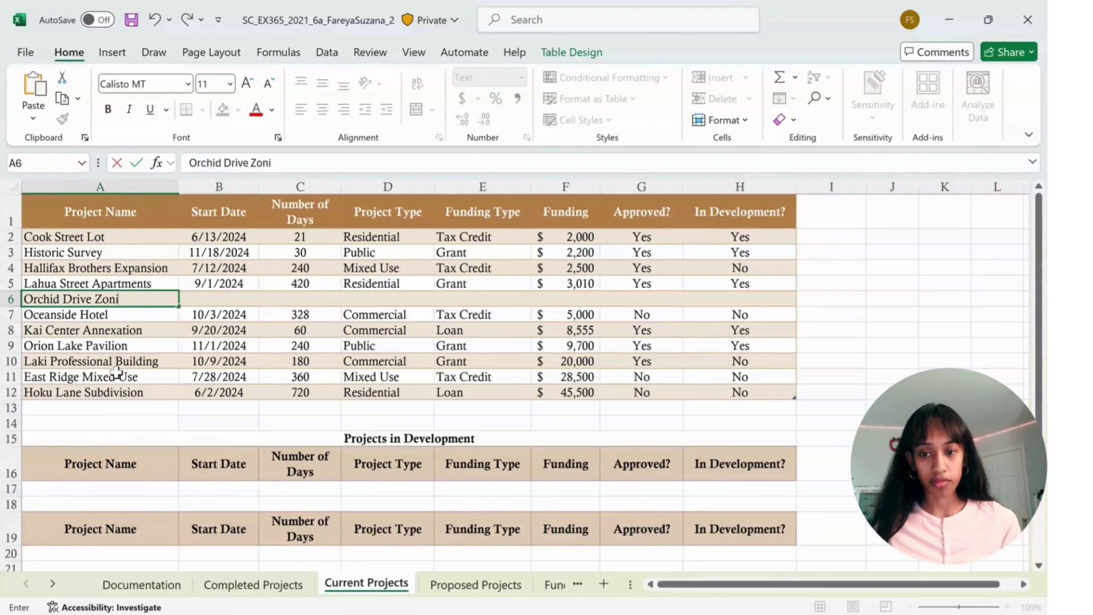
text(ng)
click(222, 299)
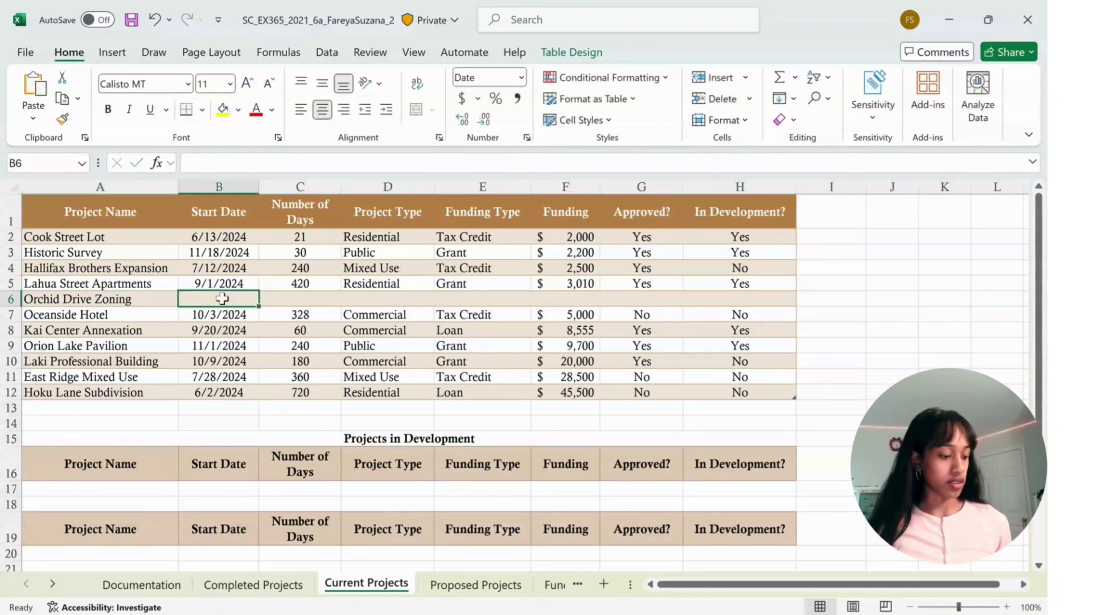
text(11/10)
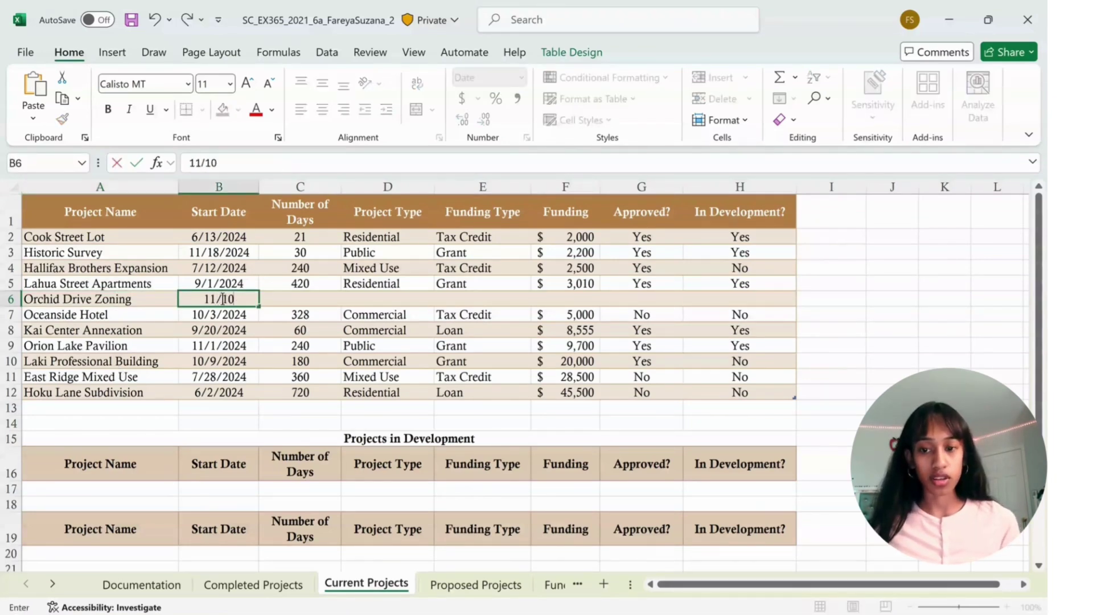
key(BackSpace)
key(BackSpace)
text(20/2)
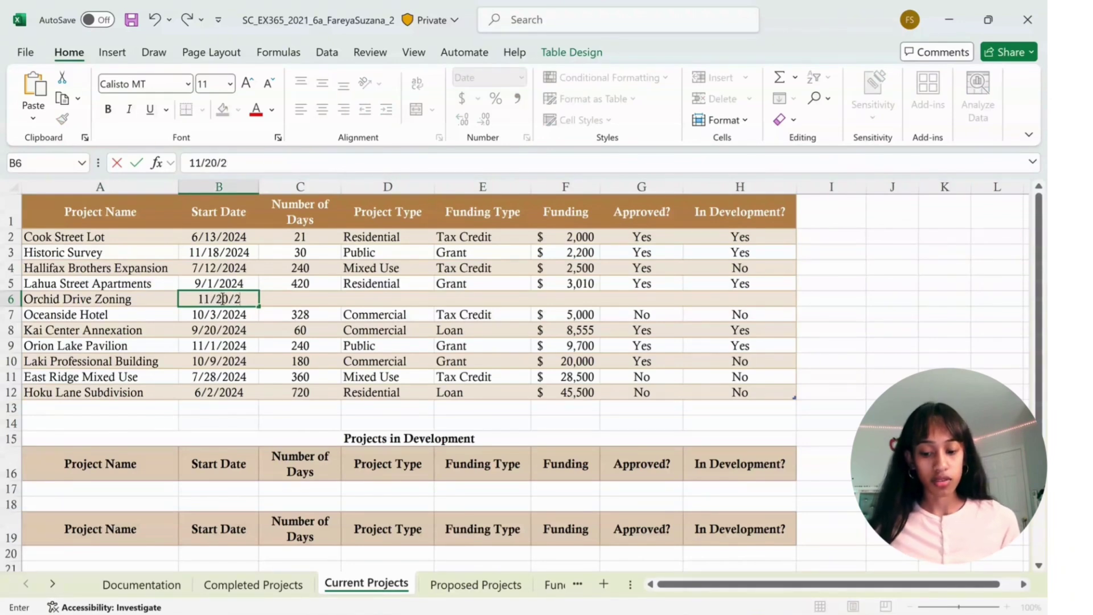
text(024)
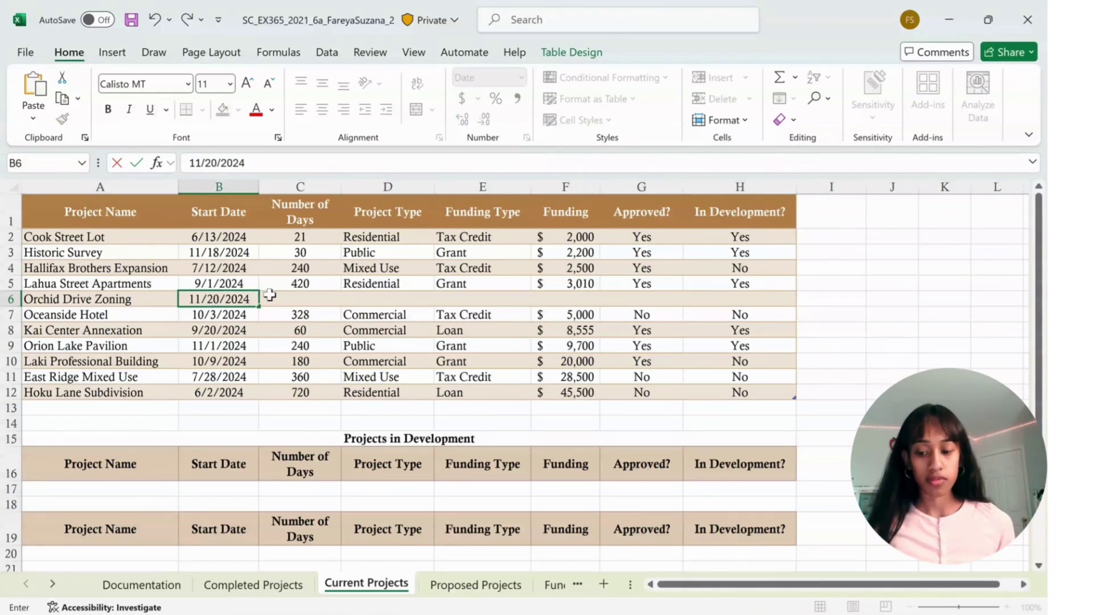
click(270, 294)
Complete row 6 with 30 days, Public, Loan, $2,000 funding, No, No.
text(30)
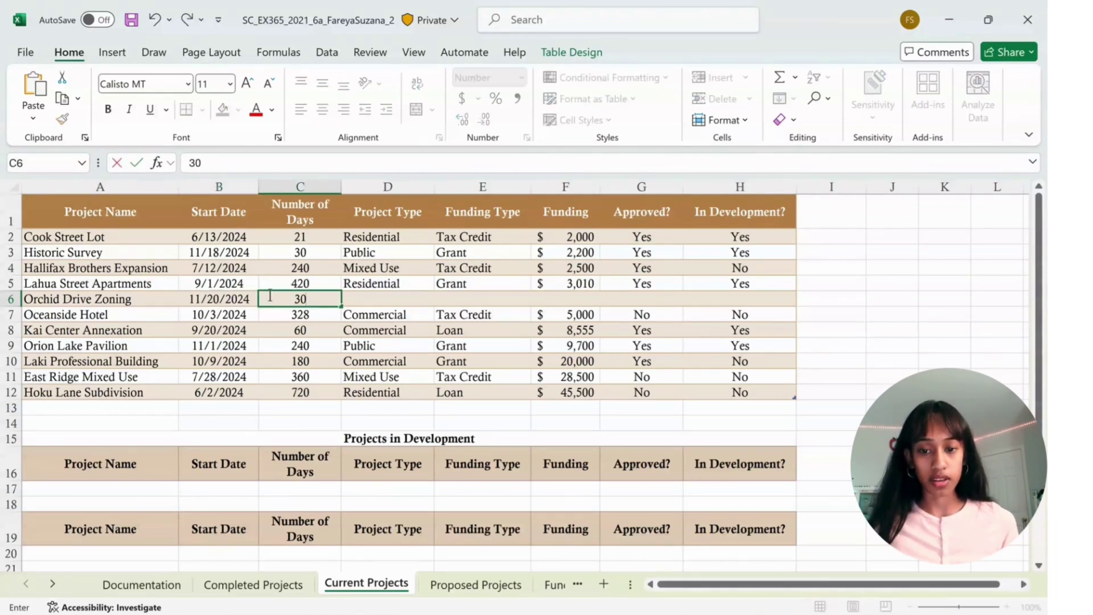
key(Tab)
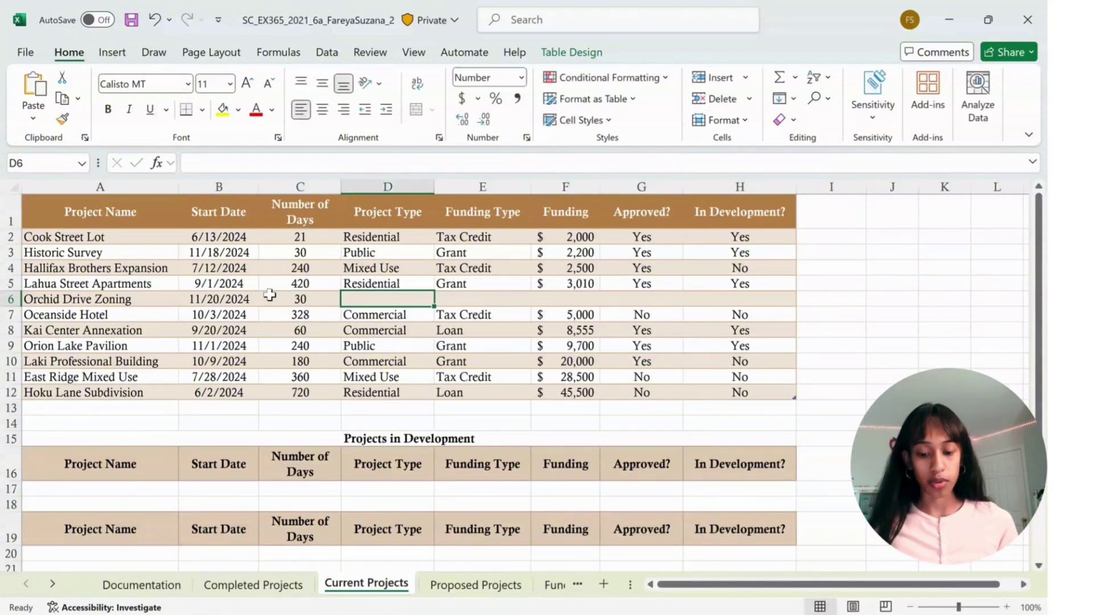
text(Public)
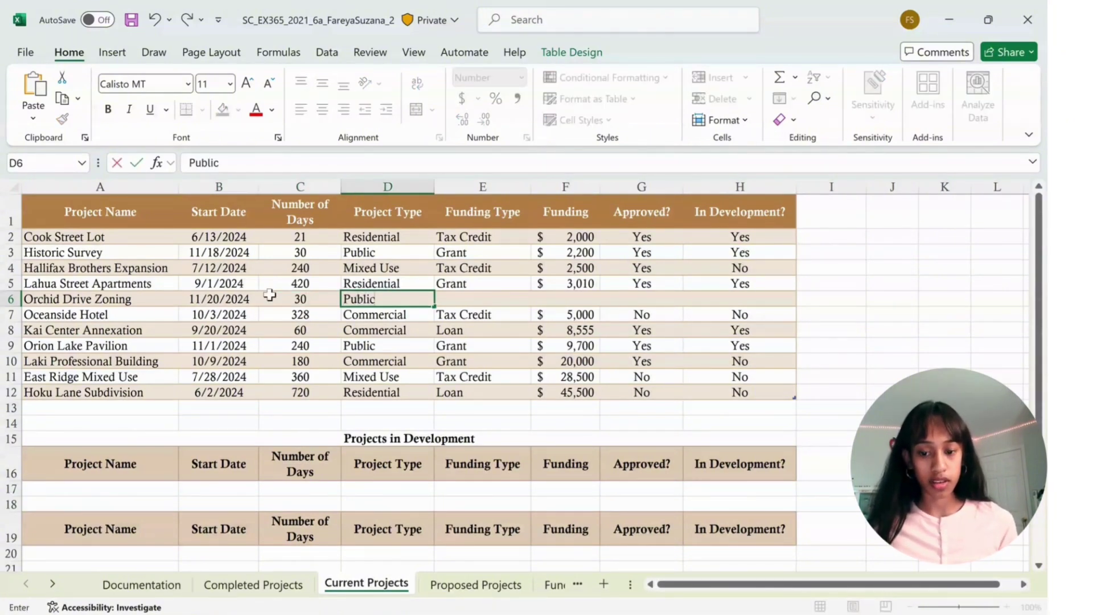
key(Tab)
text(Loan)
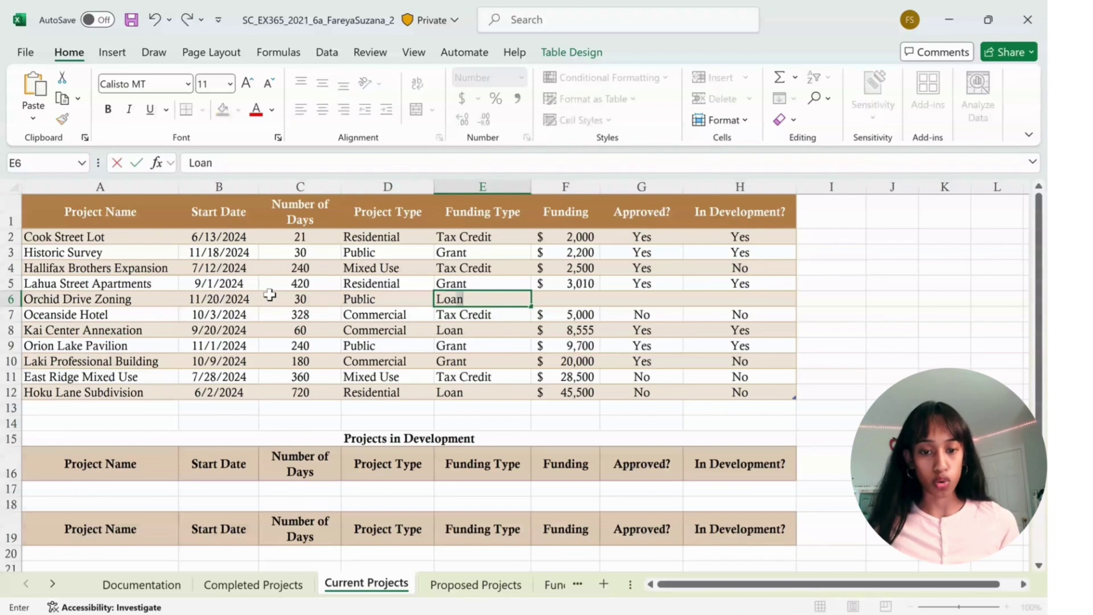
key(Tab)
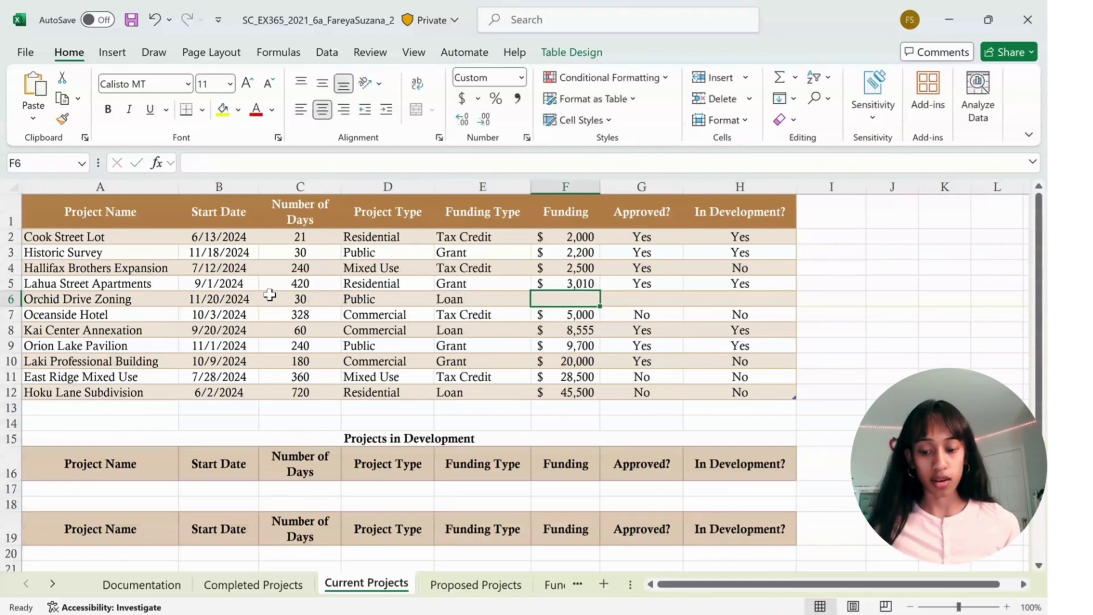
text(2000)
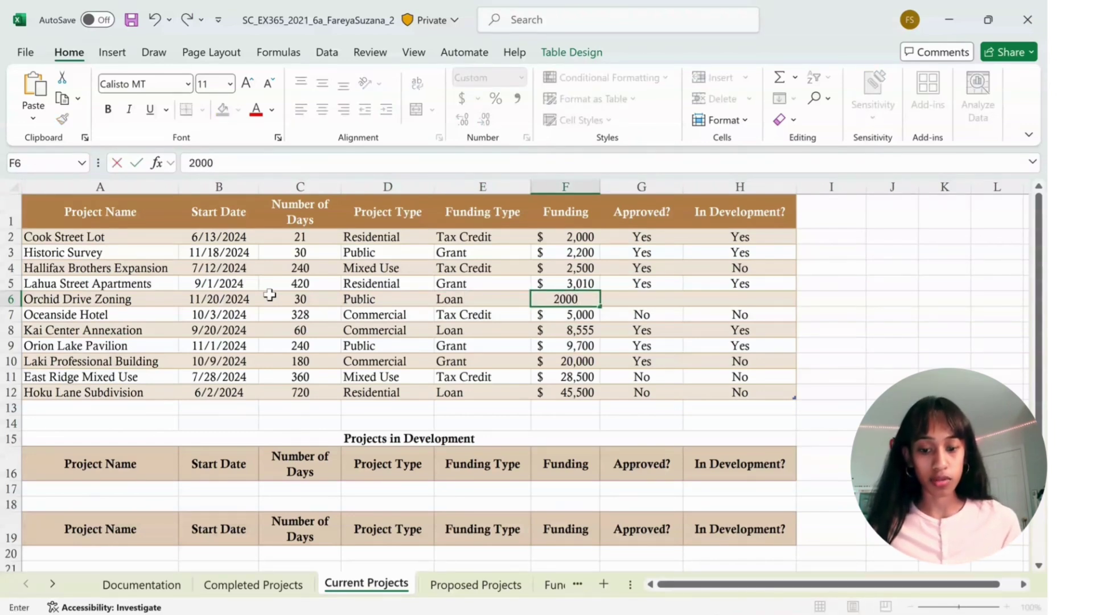
key(Tab)
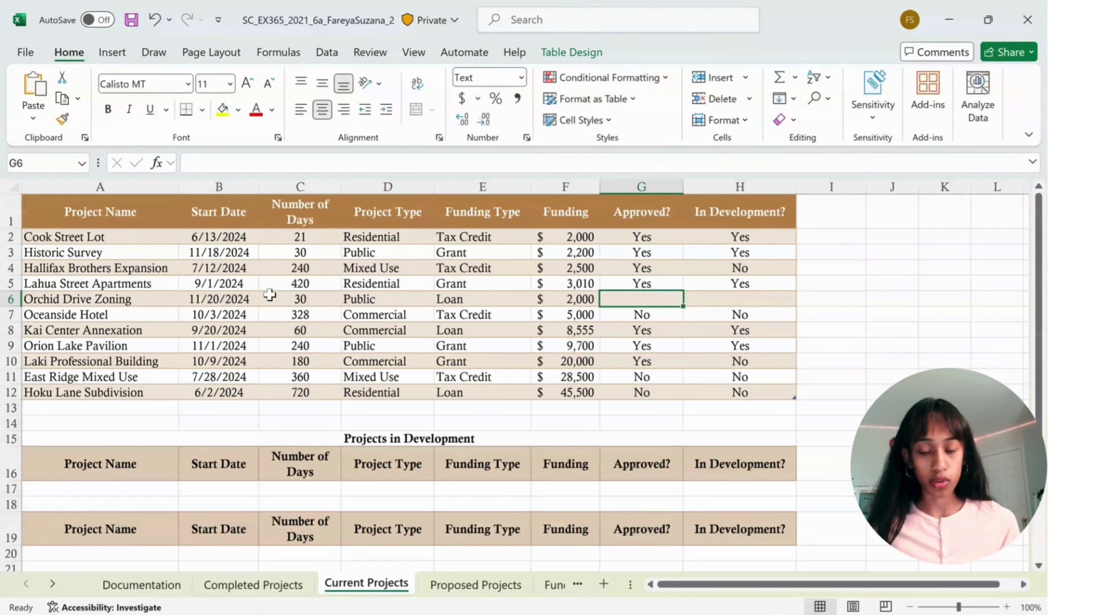
text(No)
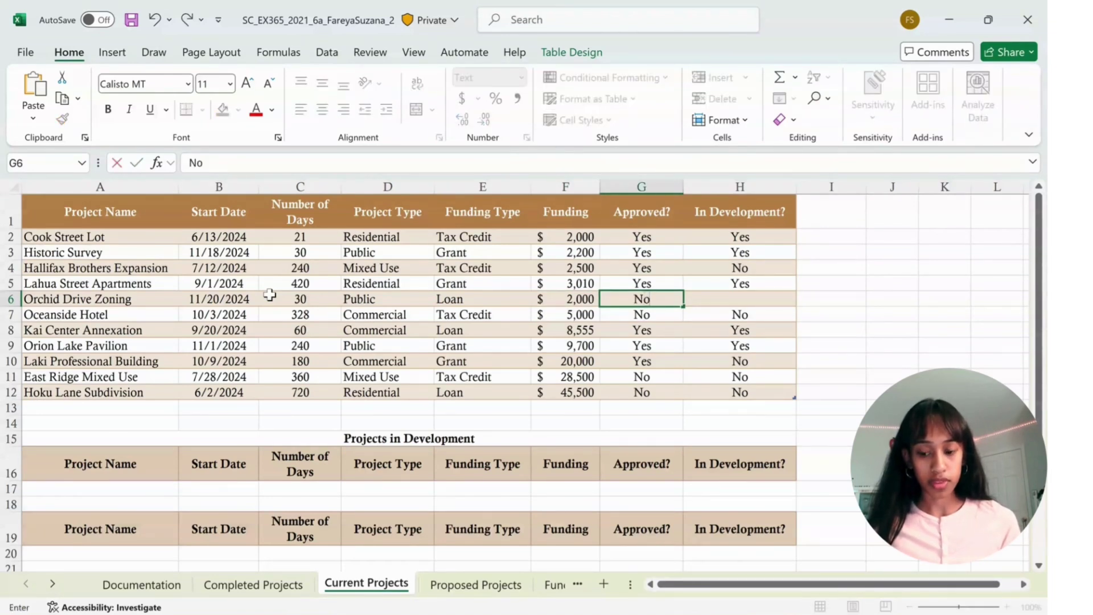
key(Tab)
text(No)
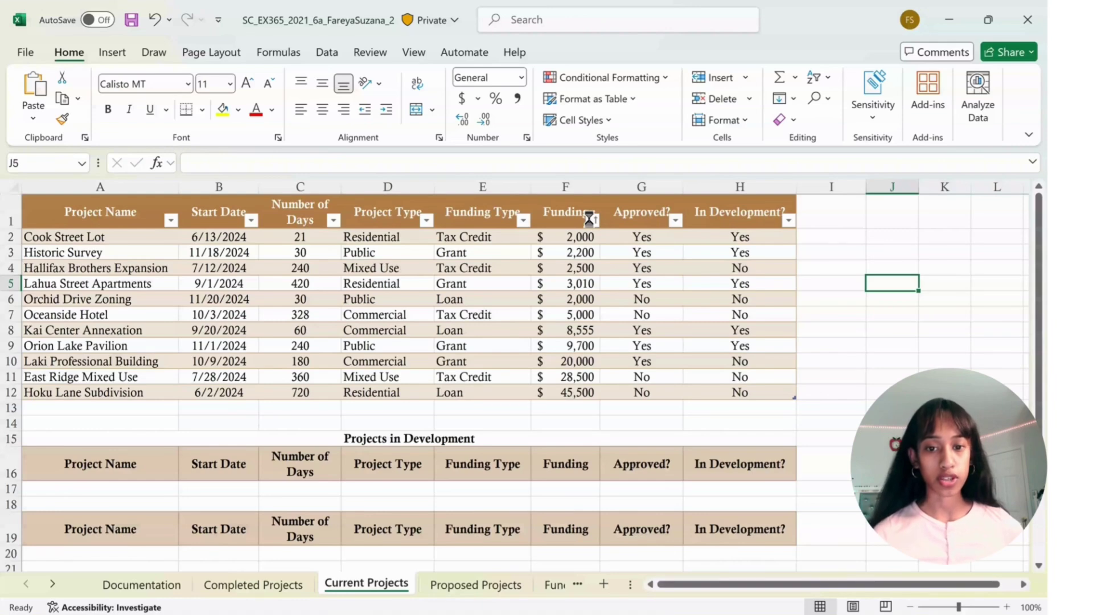
Sort the Current Projects table by Funding from smallest to largest.
click(594, 220)
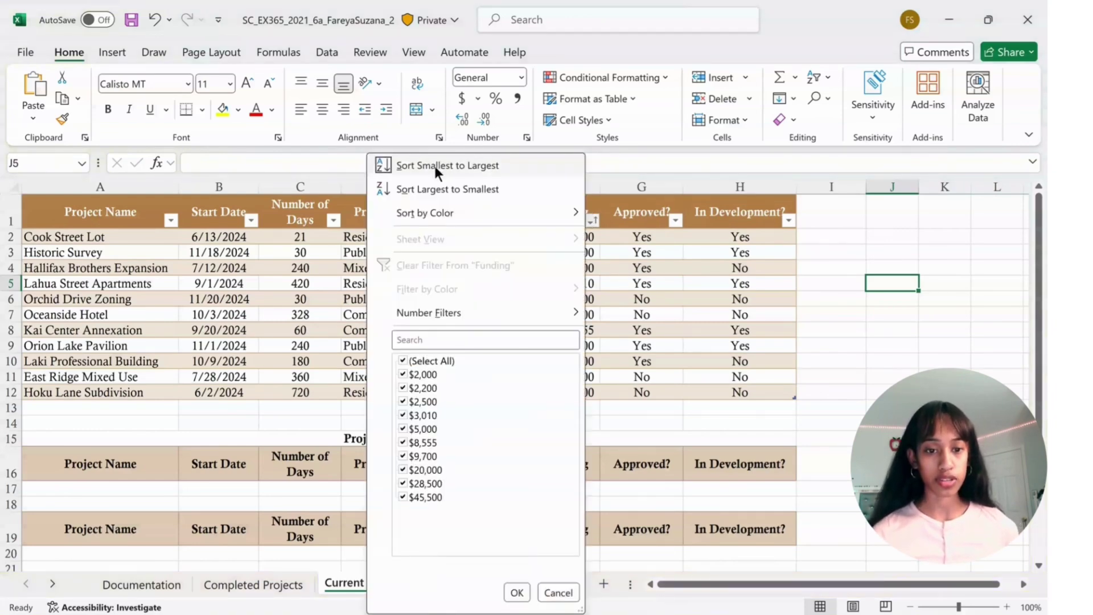
click(433, 167)
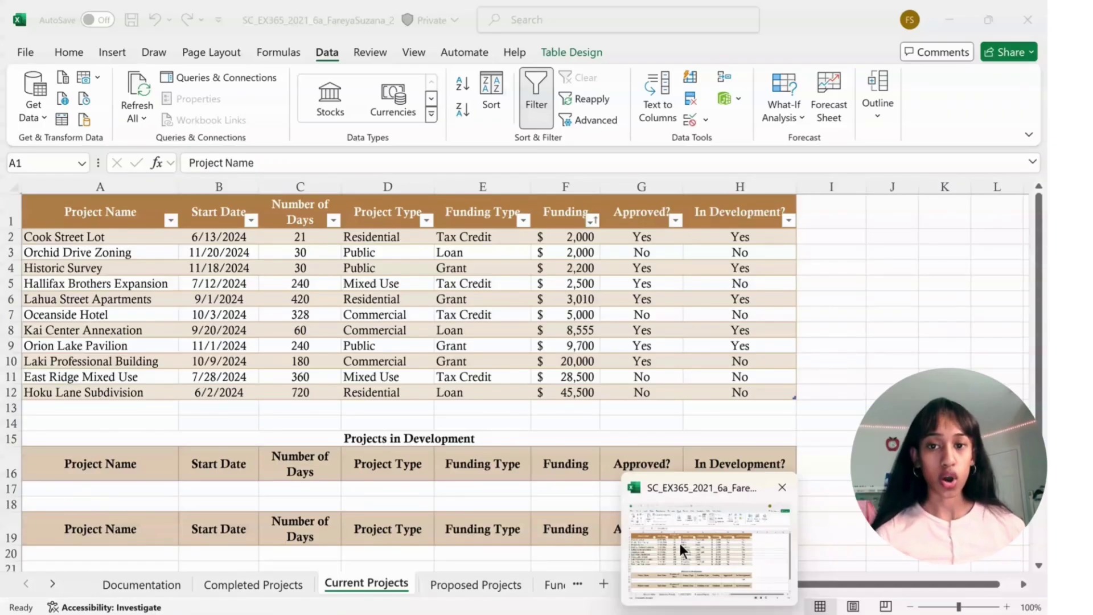
click(680, 544)
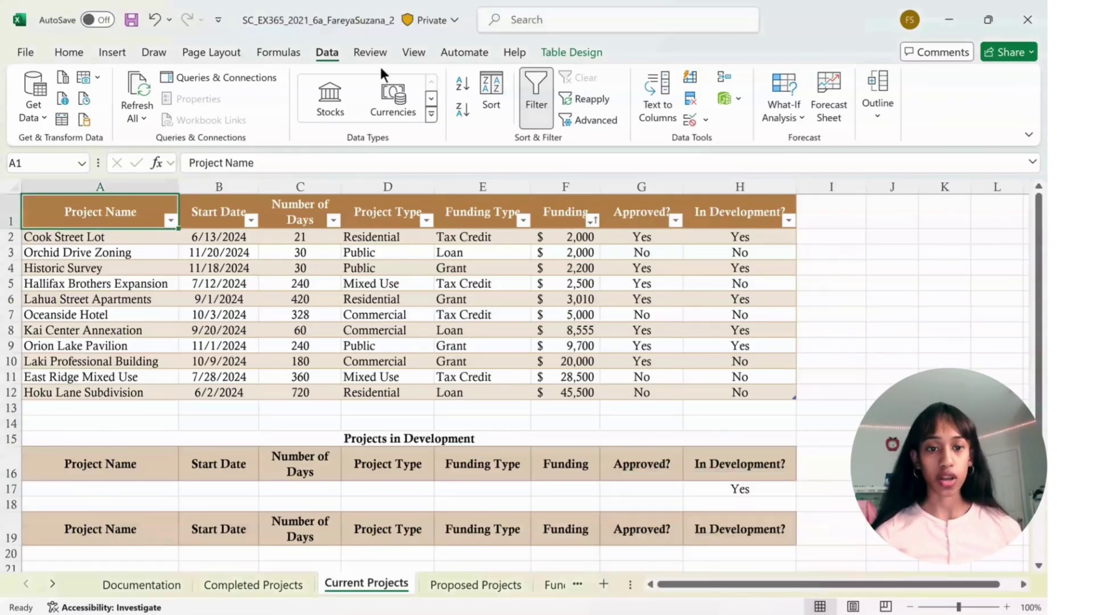
Run an Advanced Filter with the Criteria range, copying In Development = Yes projects to $A$19:$H$19.
click(596, 121)
click(918, 343)
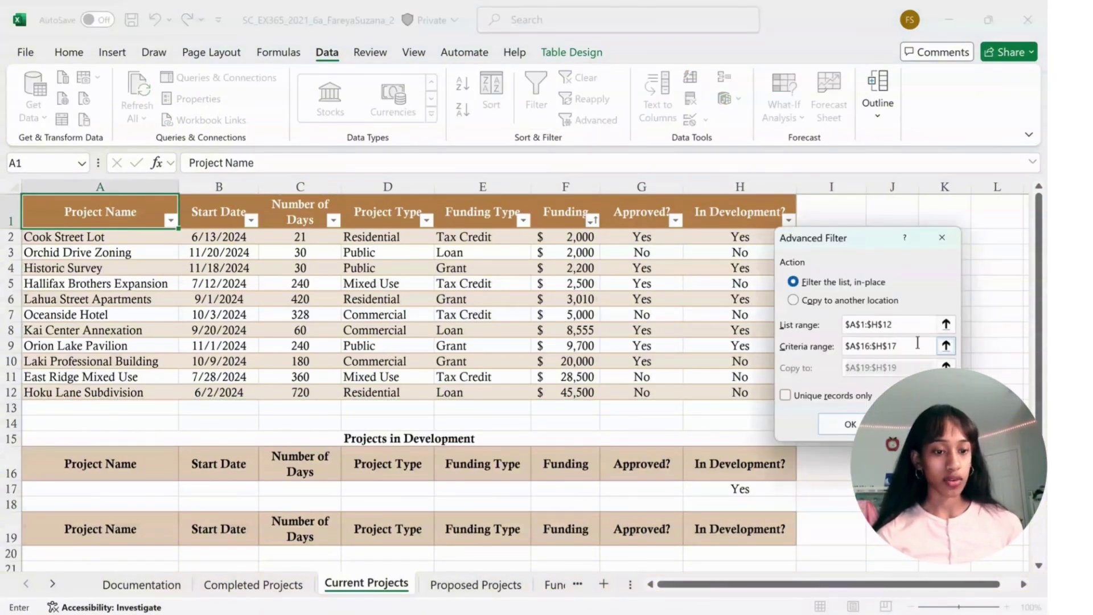
drag(917, 343, 835, 340)
key(BackSpace)
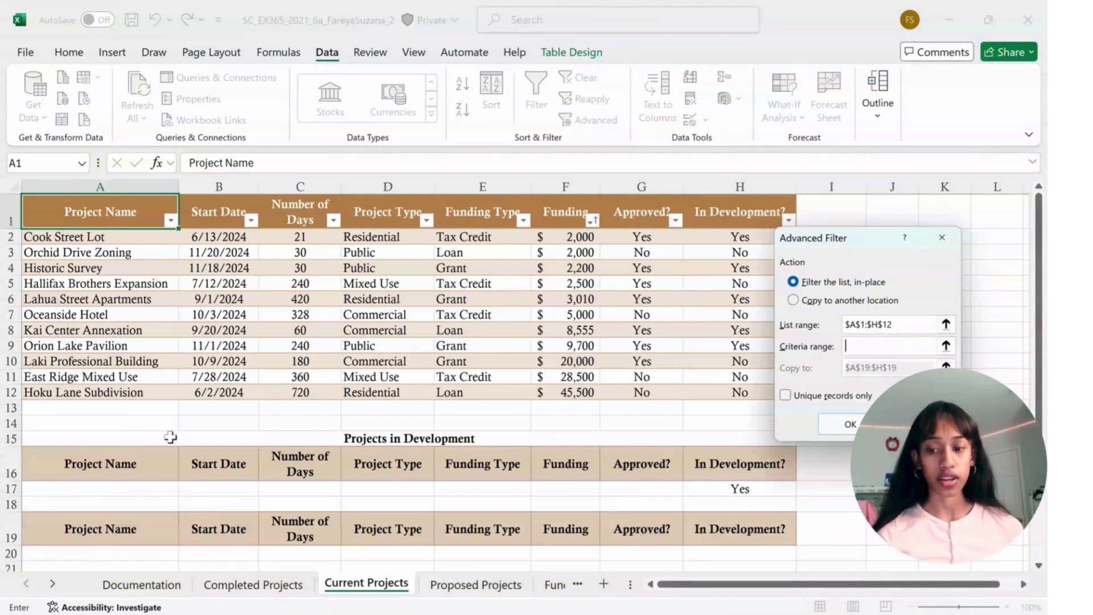
drag(76, 463, 735, 489)
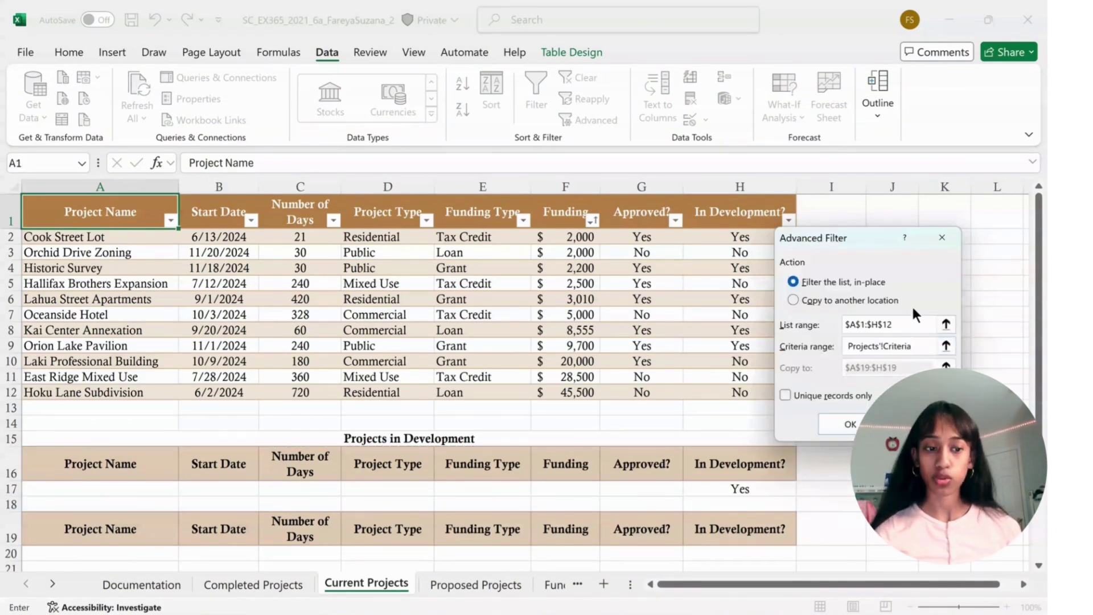
click(794, 297)
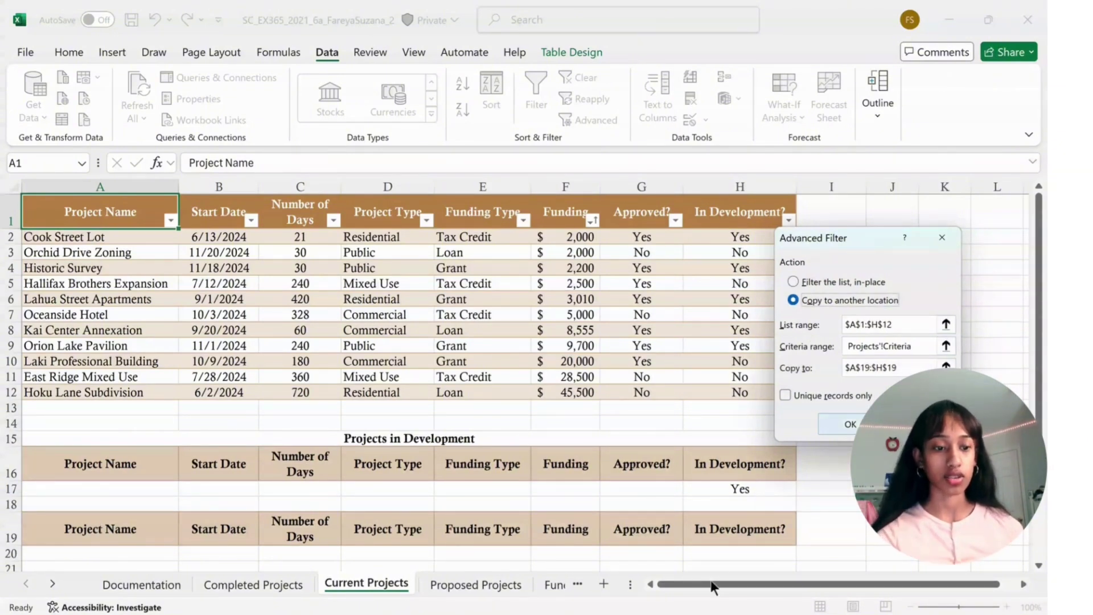
click(835, 423)
scroll(837, 426, down, 3)
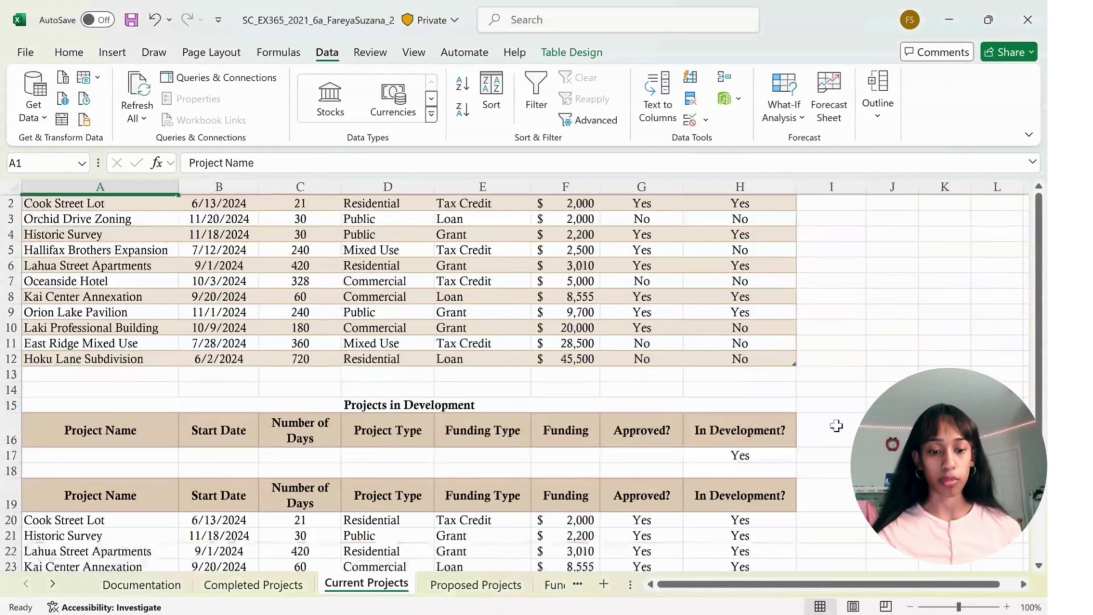
scroll(676, 459, up, 3)
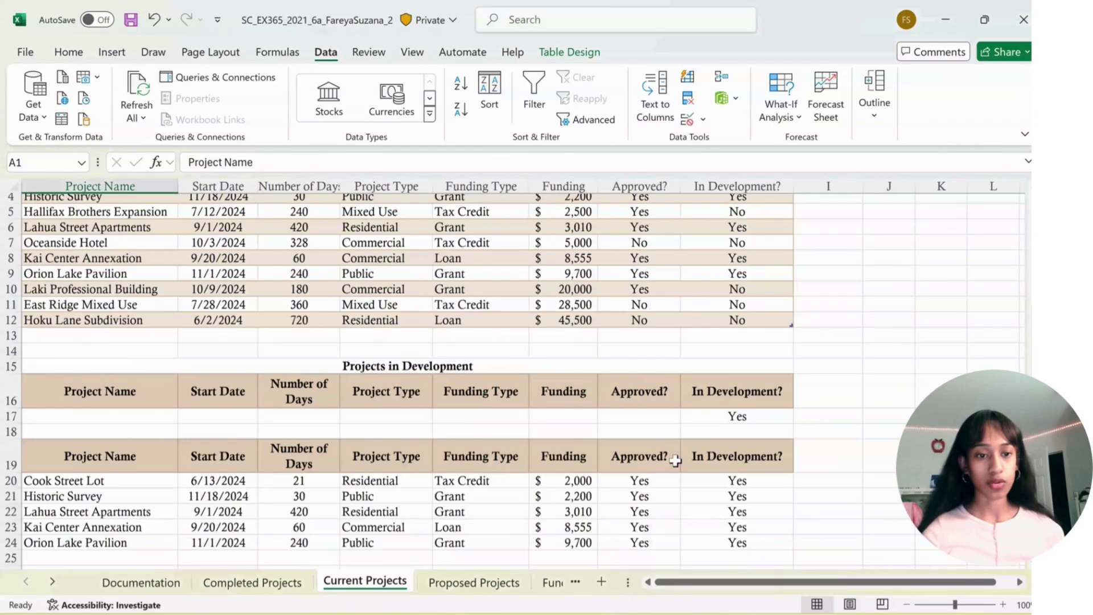
Turn on table filters and show only projects whose In Development? value is No.
click(736, 212)
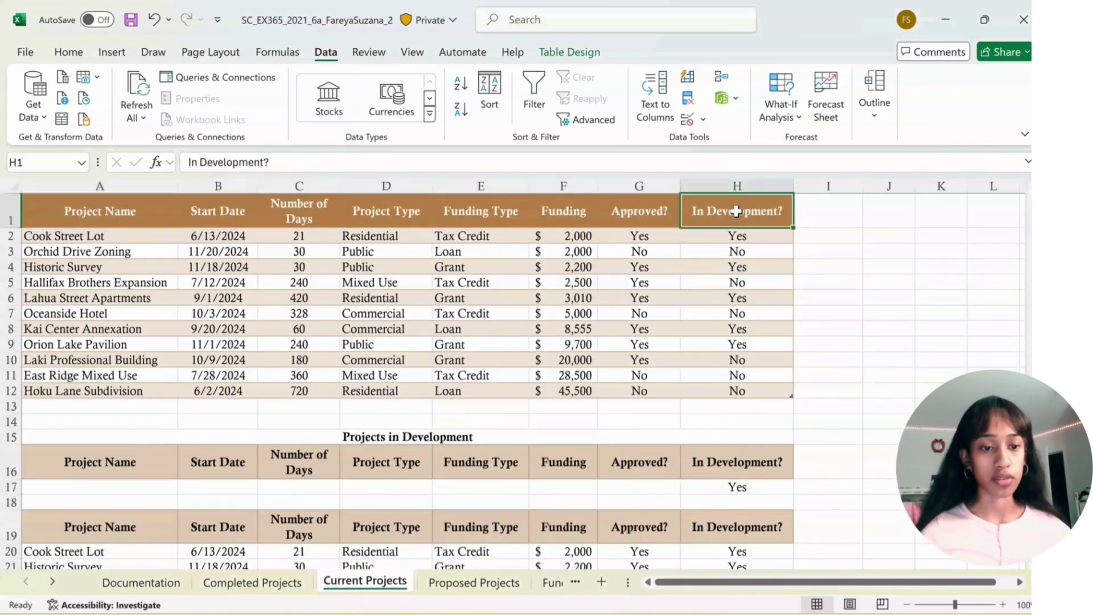
click(570, 52)
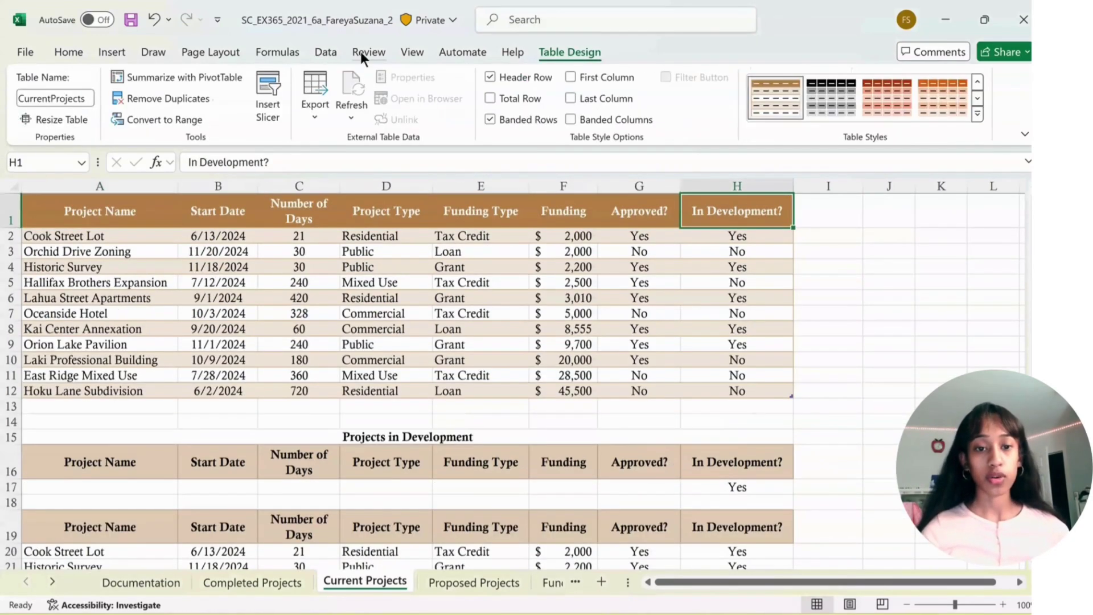
click(320, 49)
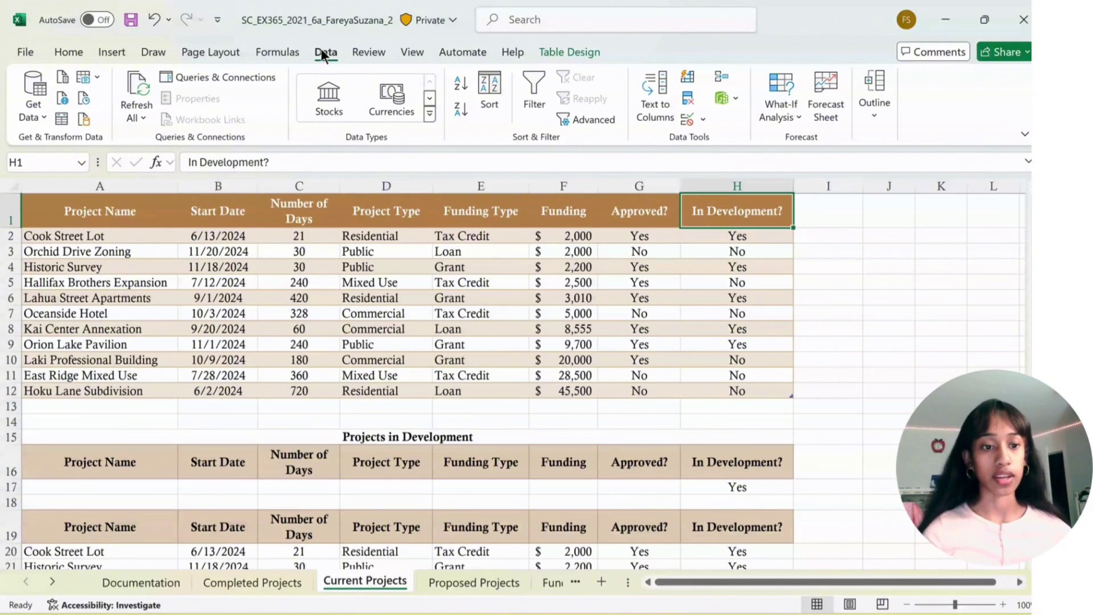
key(ctrl+shift+l)
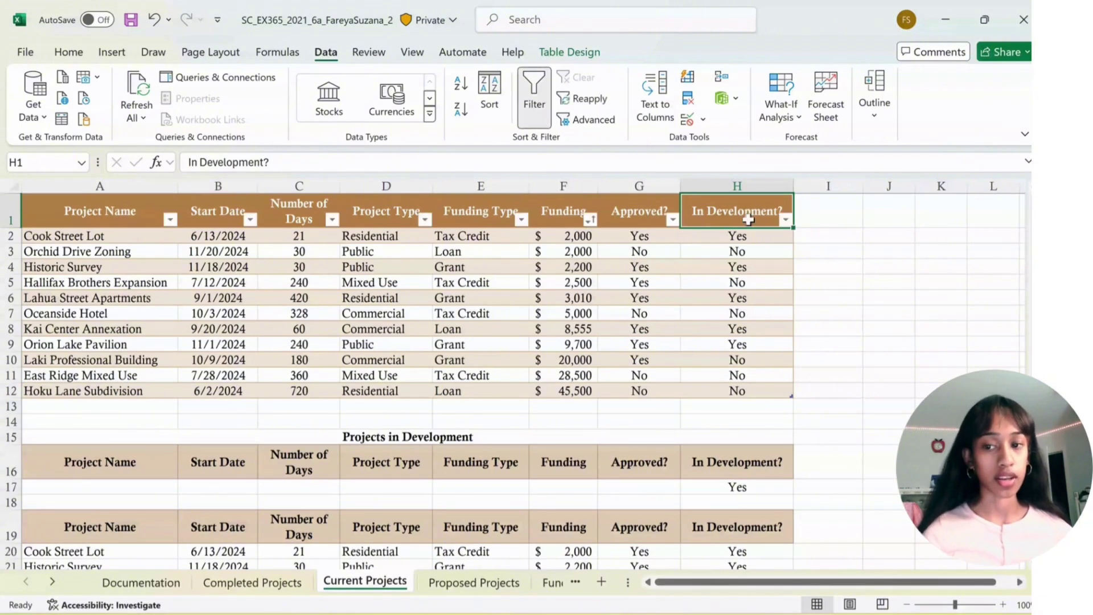
click(786, 221)
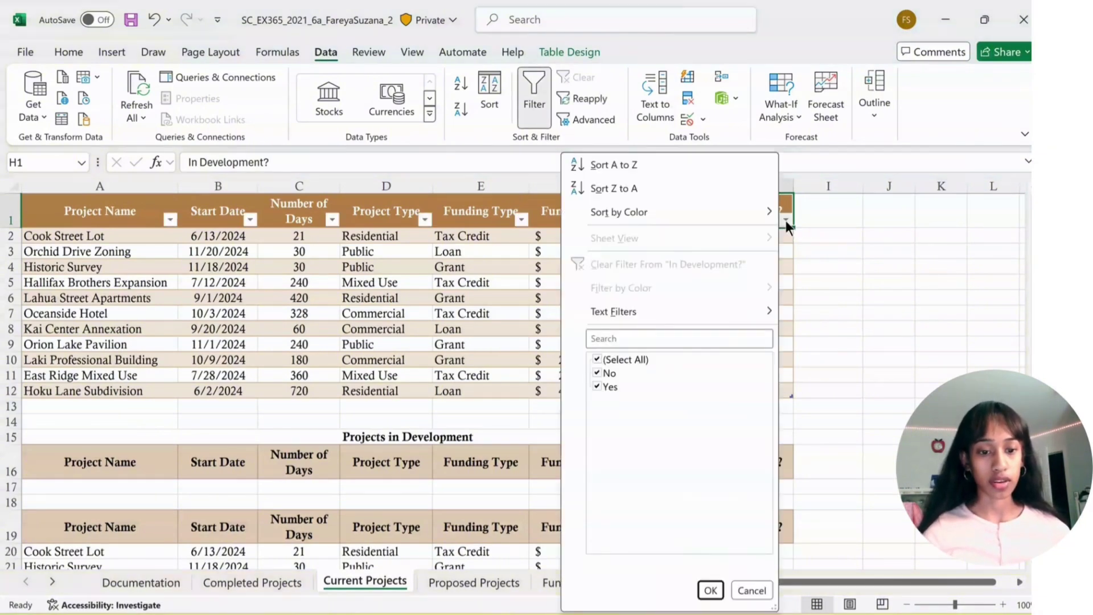
click(597, 387)
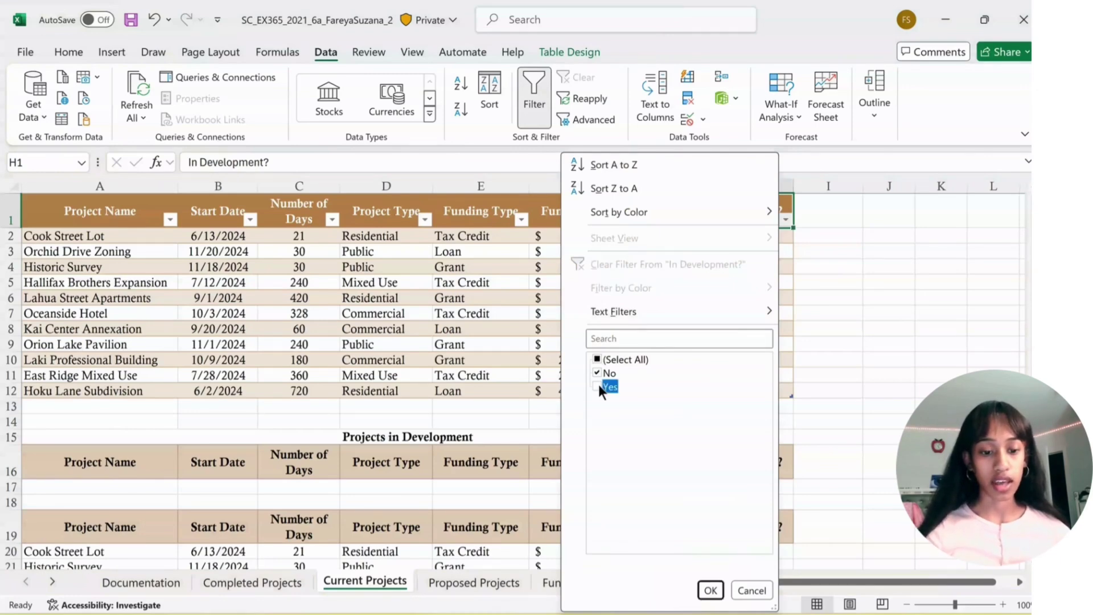
click(711, 590)
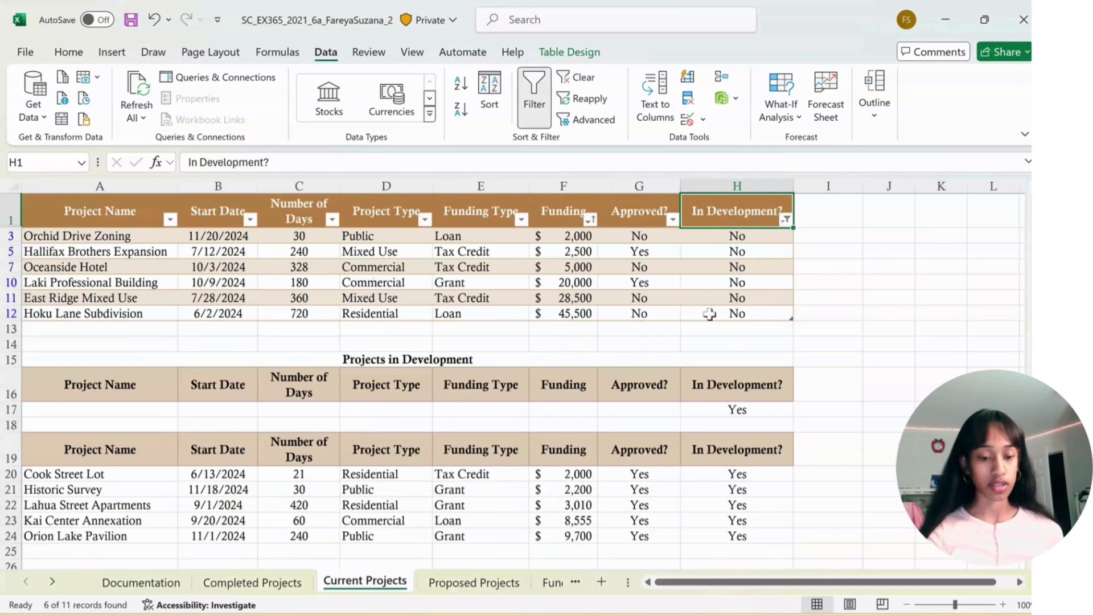
click(688, 569)
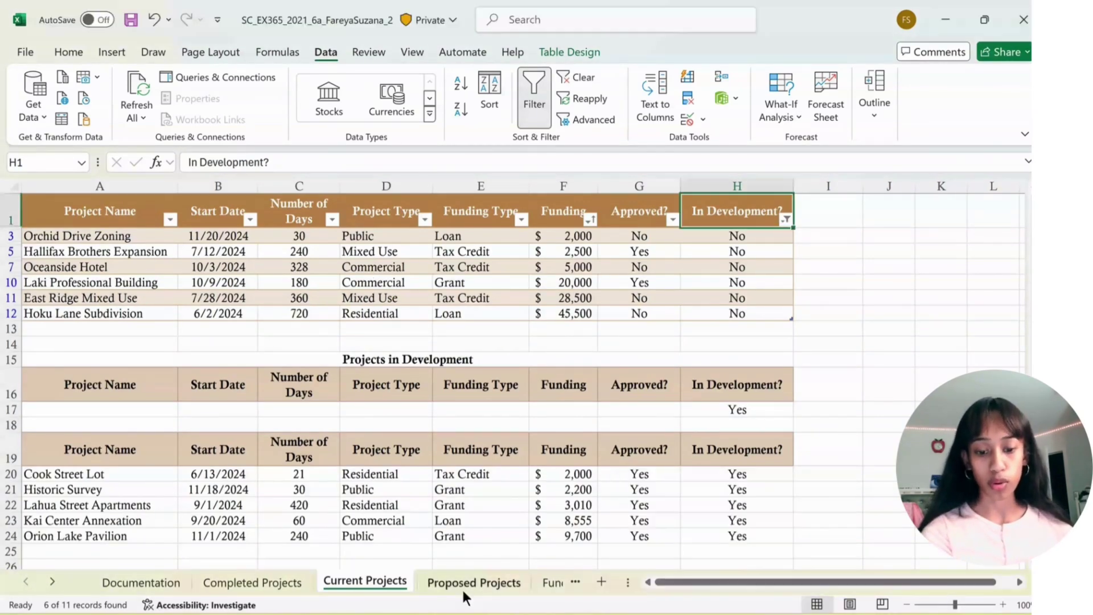
Clear the Proposed Projects filter and highlight duplicate project names in A2:A14 in red.
click(491, 584)
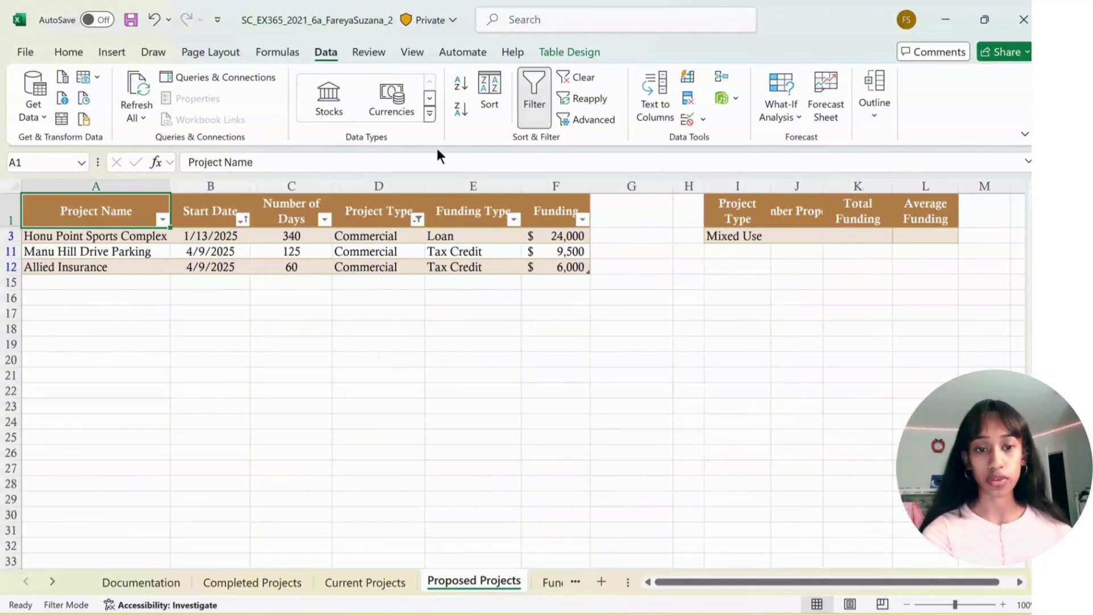
click(536, 97)
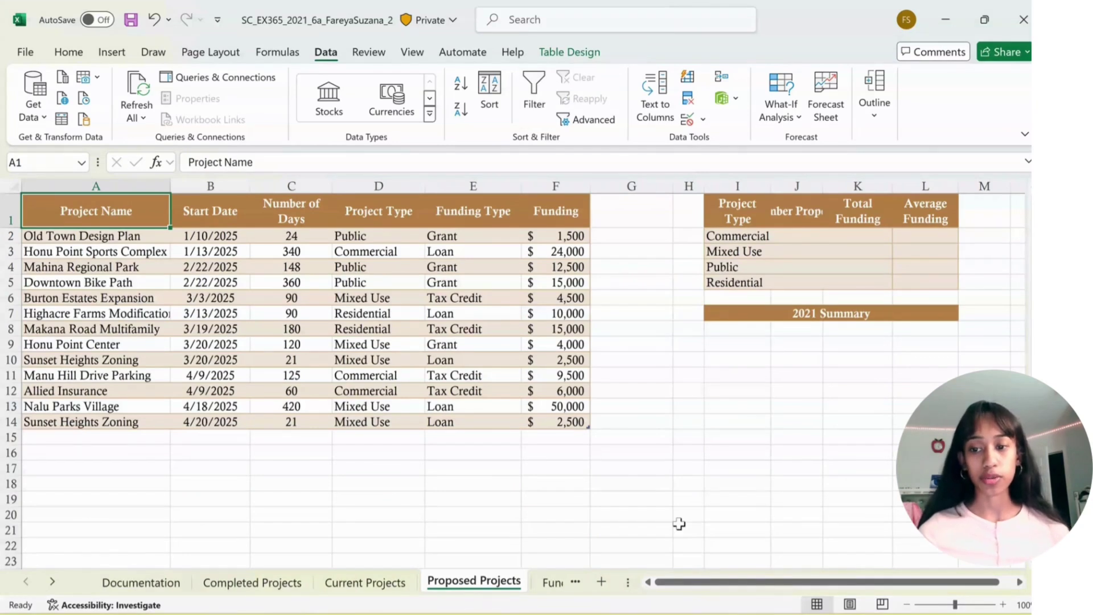
click(83, 238)
drag(83, 237, 94, 423)
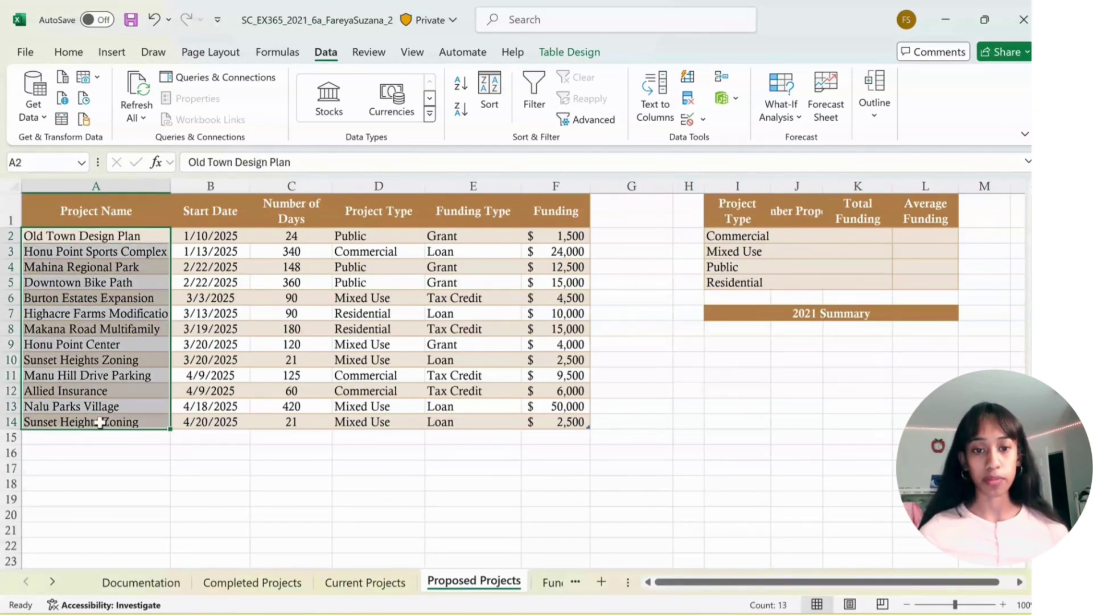
click(69, 52)
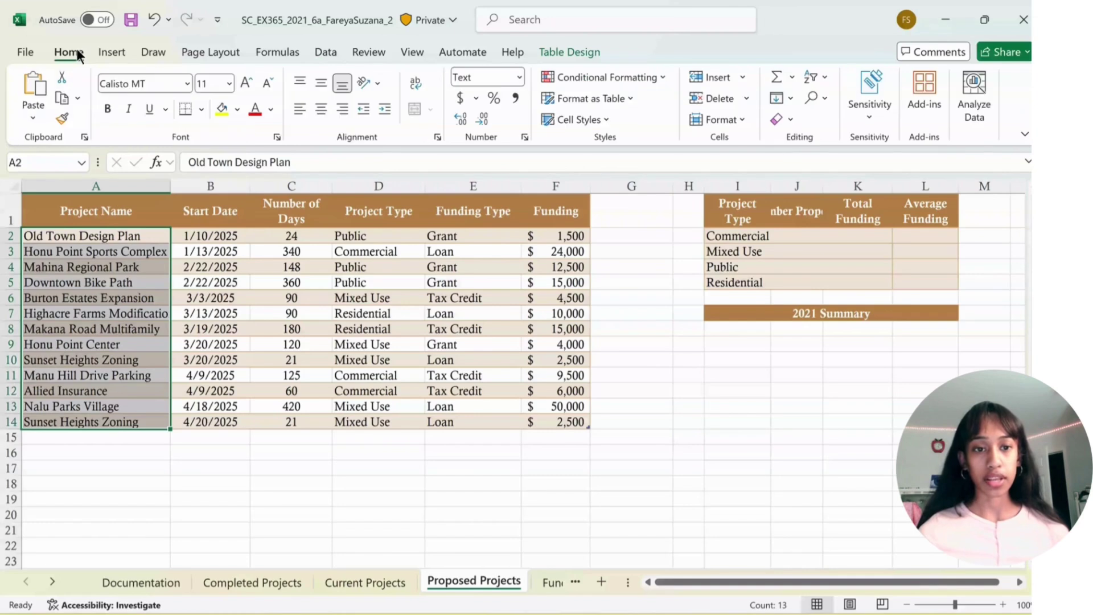
click(654, 78)
mouse_move(587, 111)
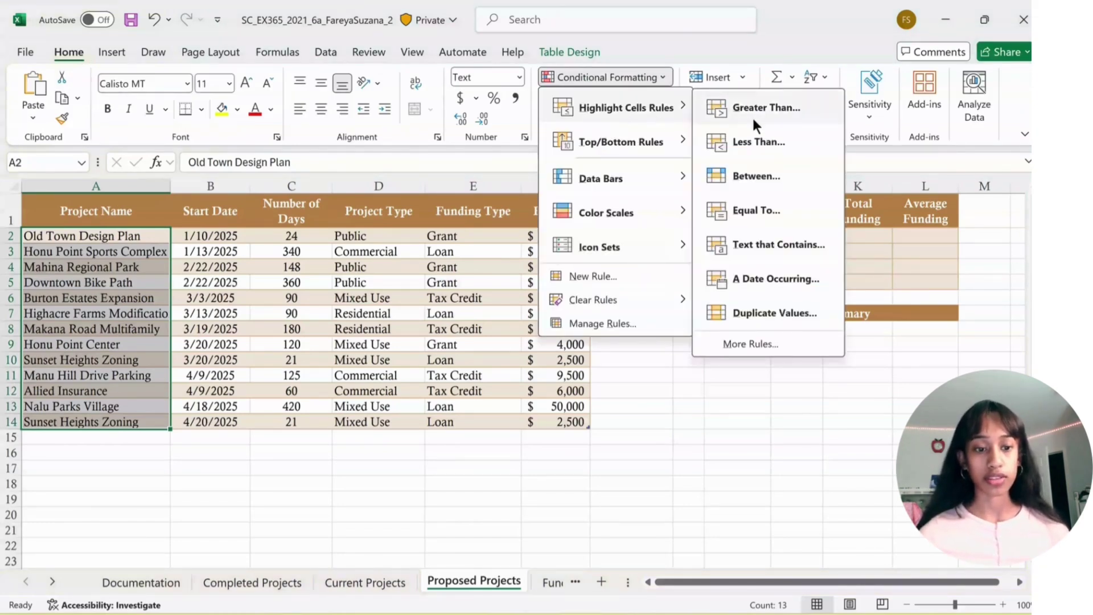
click(752, 312)
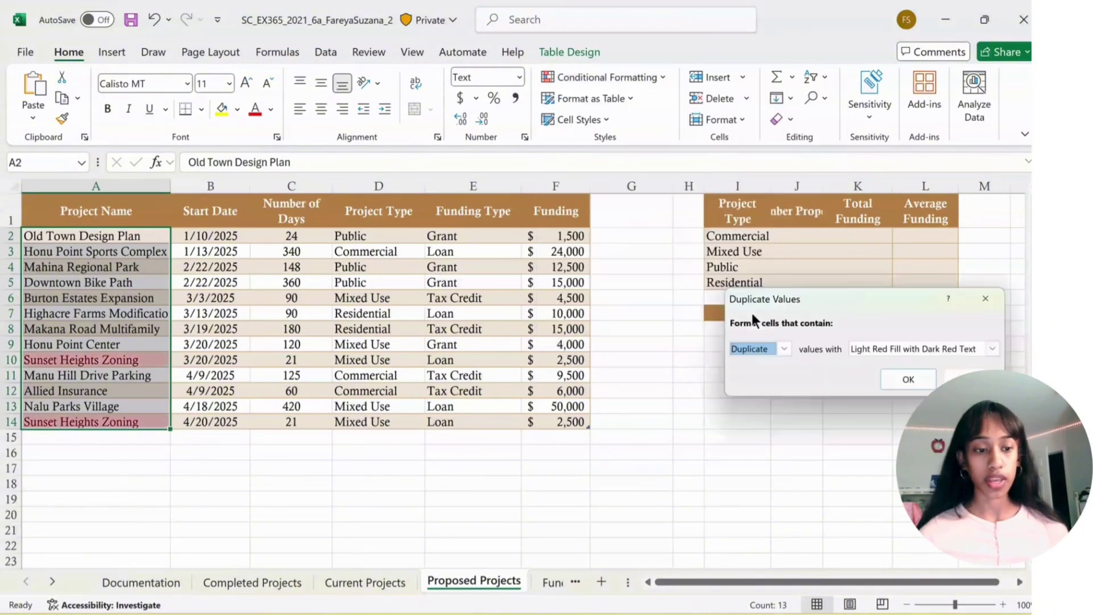
click(918, 386)
click(97, 437)
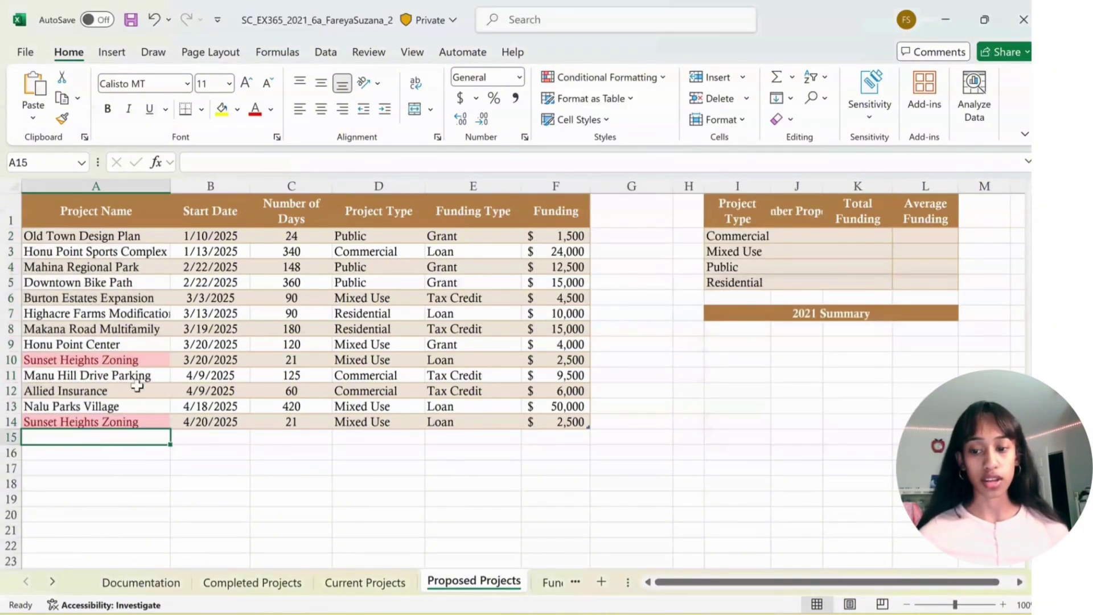
Delete row 14, the duplicate Sunset Heights Zoning entry.
click(10, 422)
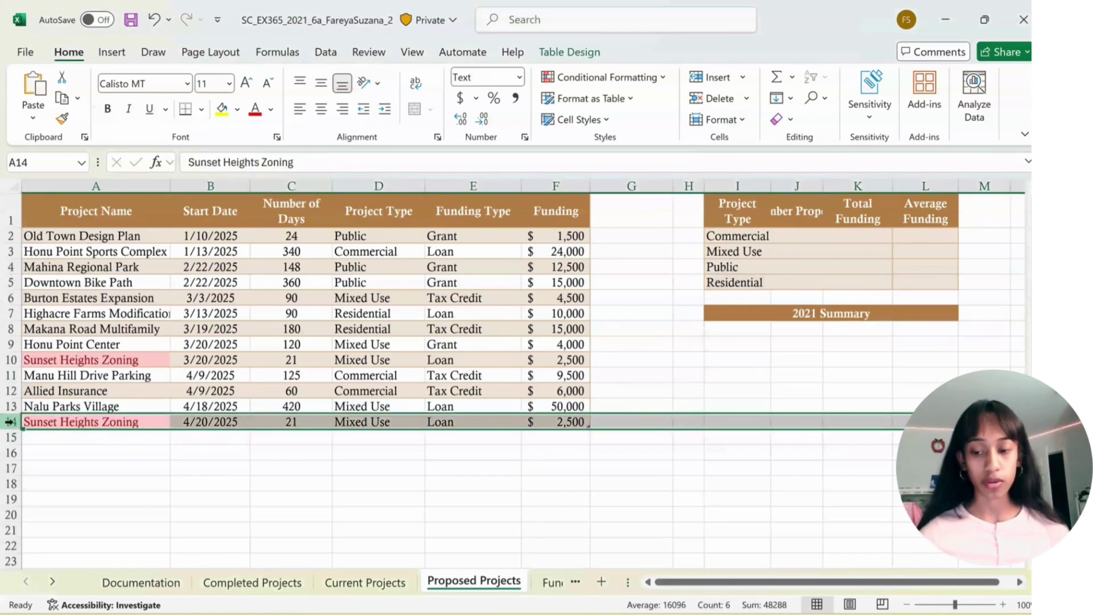
right_click(10, 422)
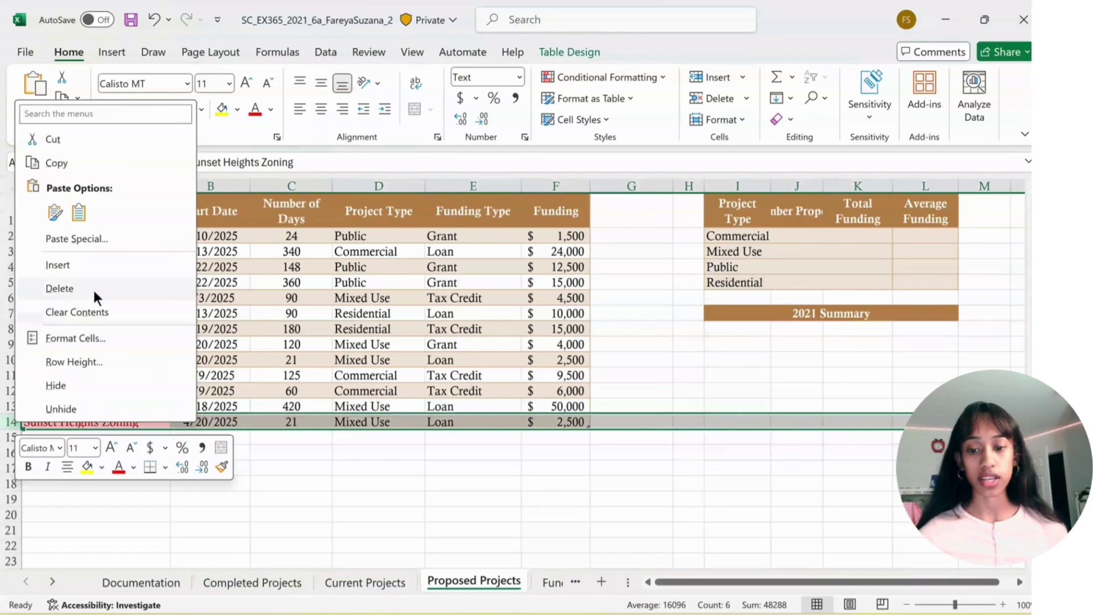
click(59, 288)
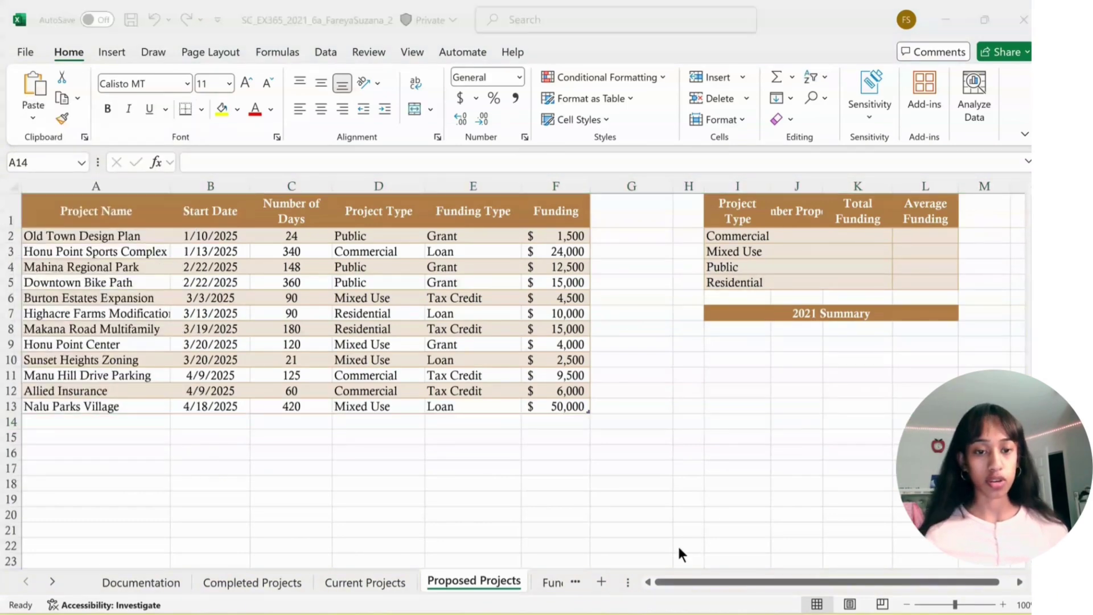
Add the heading Fast Track in cell G1.
click(631, 219)
text(Fast Track)
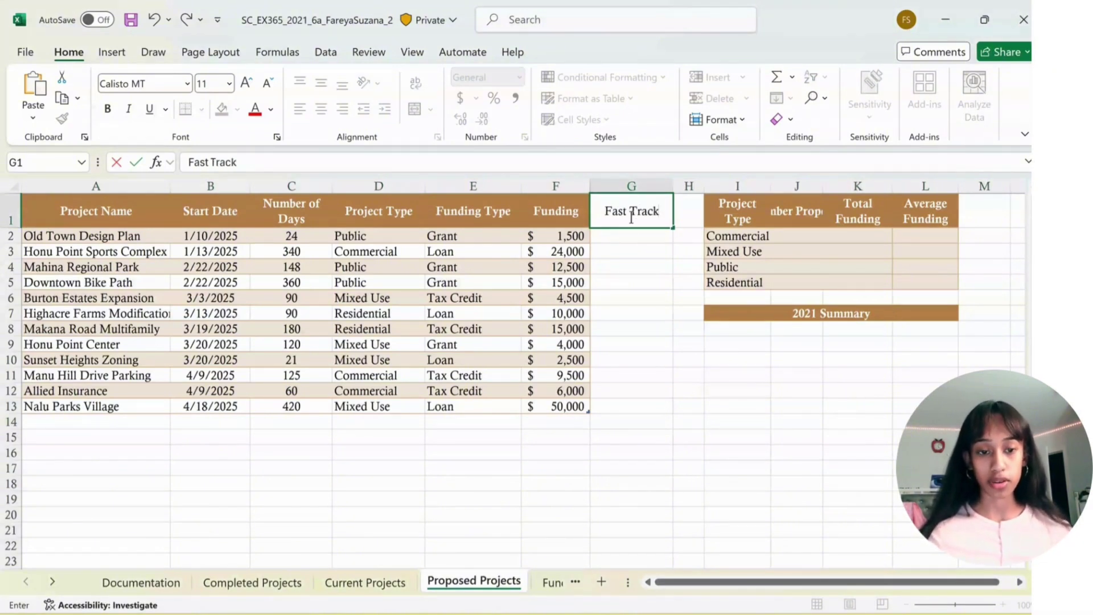
click(683, 212)
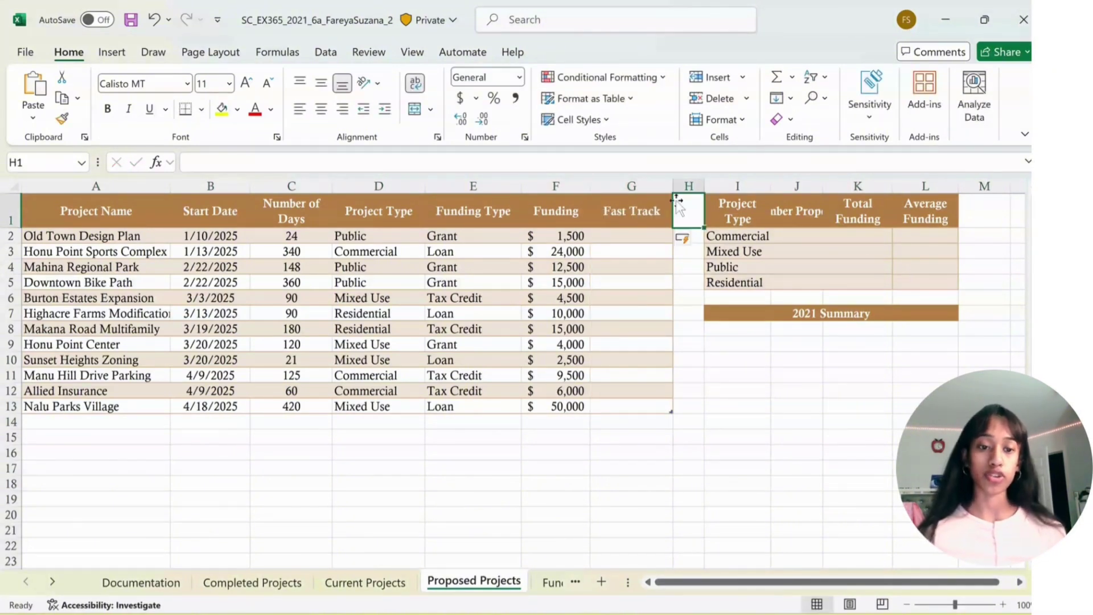
Enter =AND([@[Project Type]]="Mixed Use",[@[Funding Type]]="Loan") in G2 for the Fast Track column.
click(641, 237)
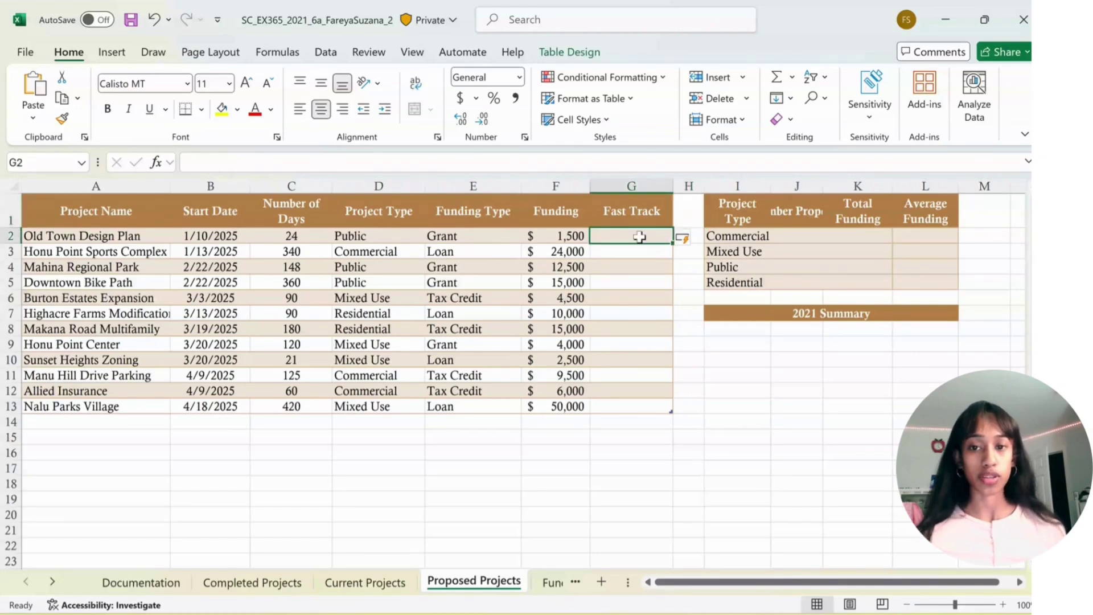
click(282, 50)
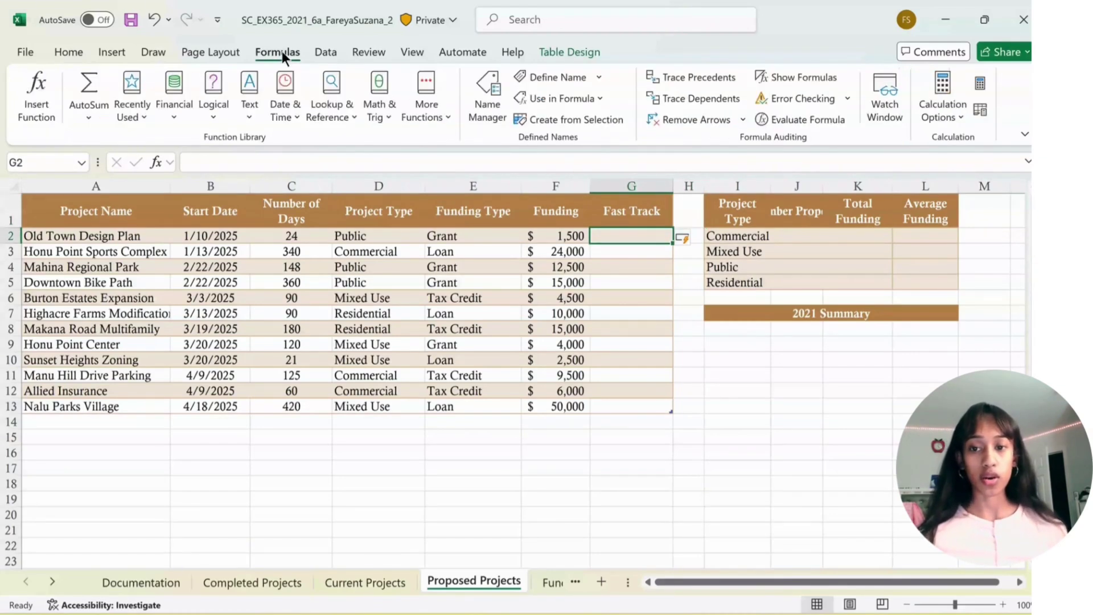
click(217, 122)
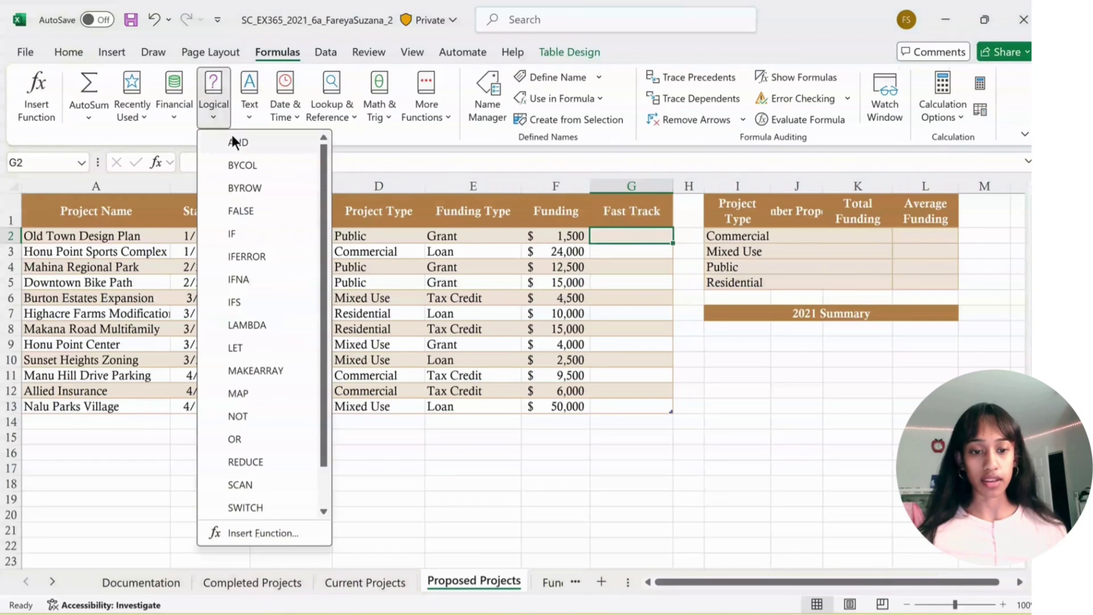
click(237, 143)
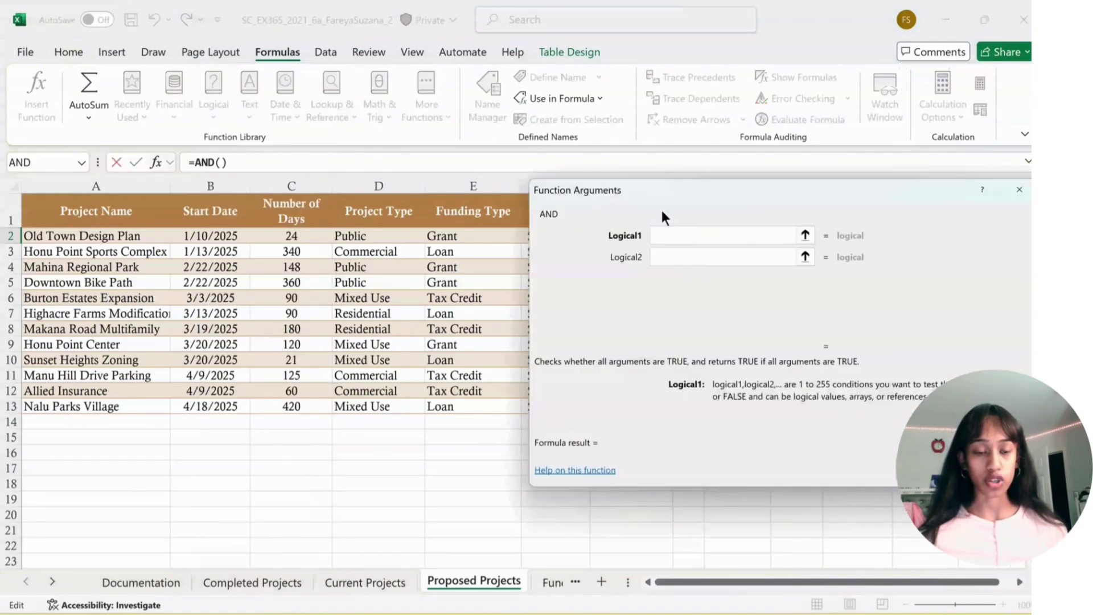
drag(720, 192, 683, 351)
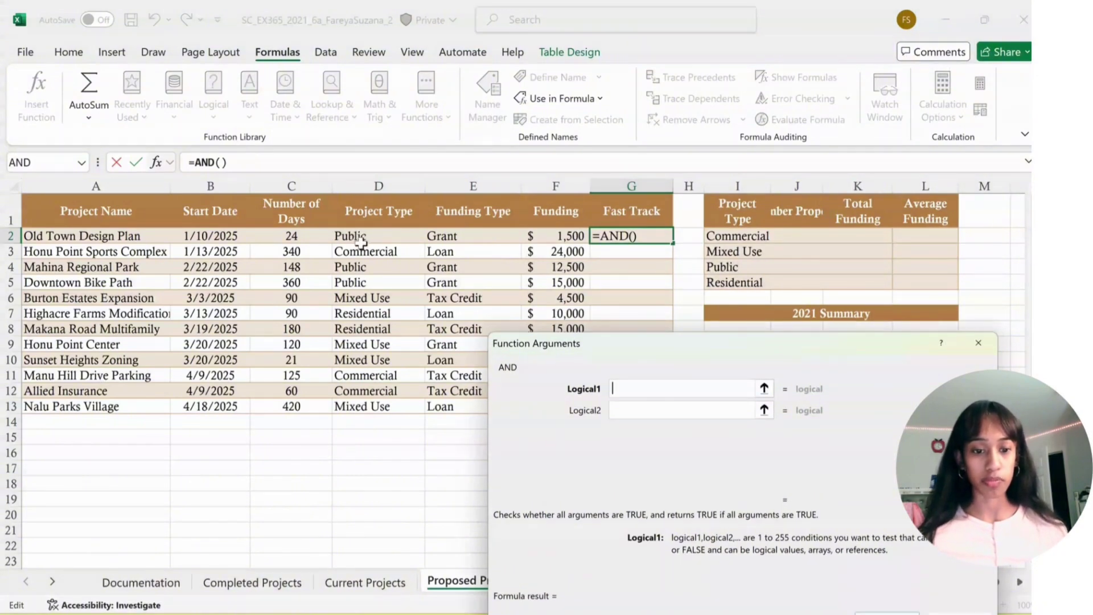
click(361, 242)
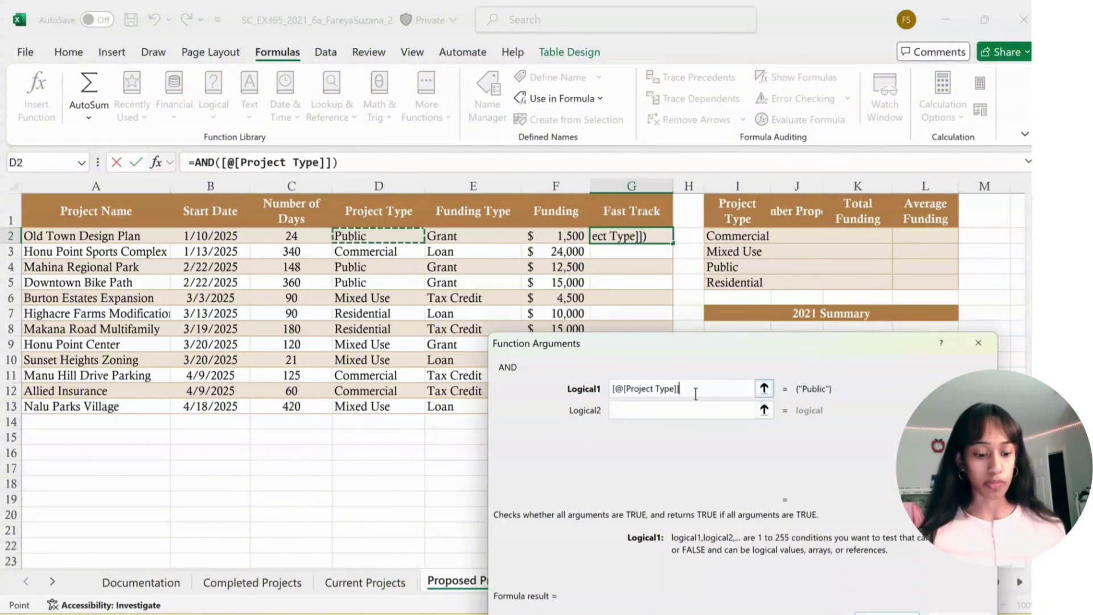
text(=)
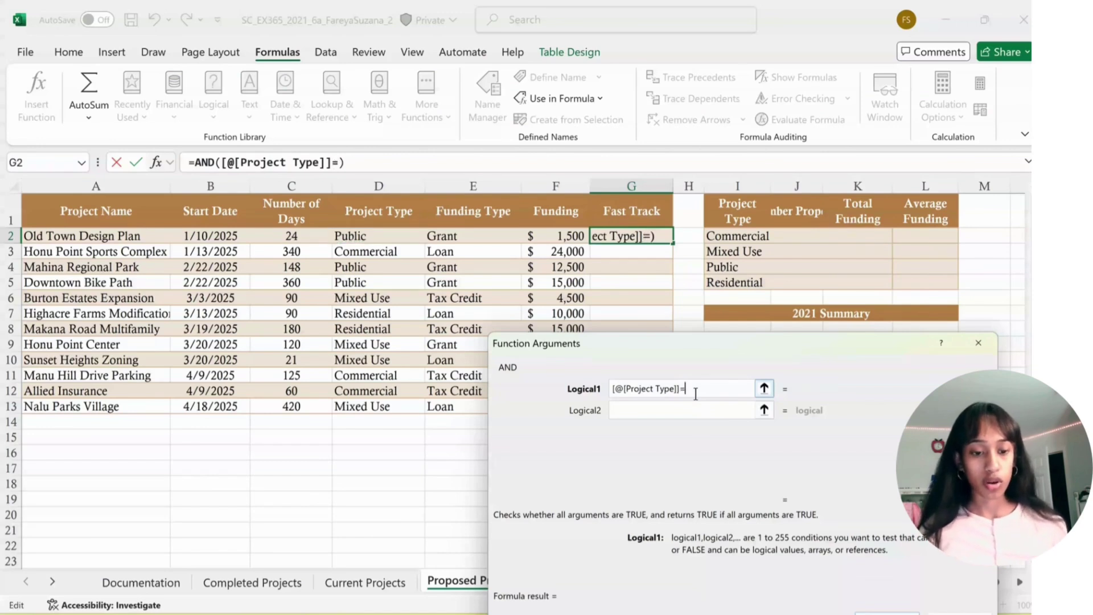
text("M)
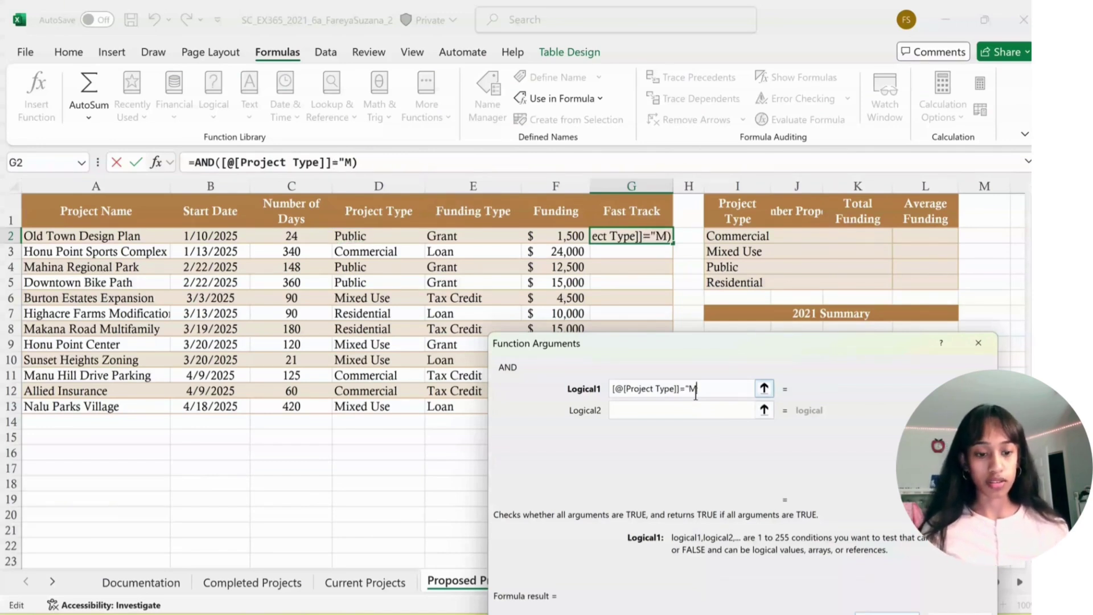
text(ixed Us)
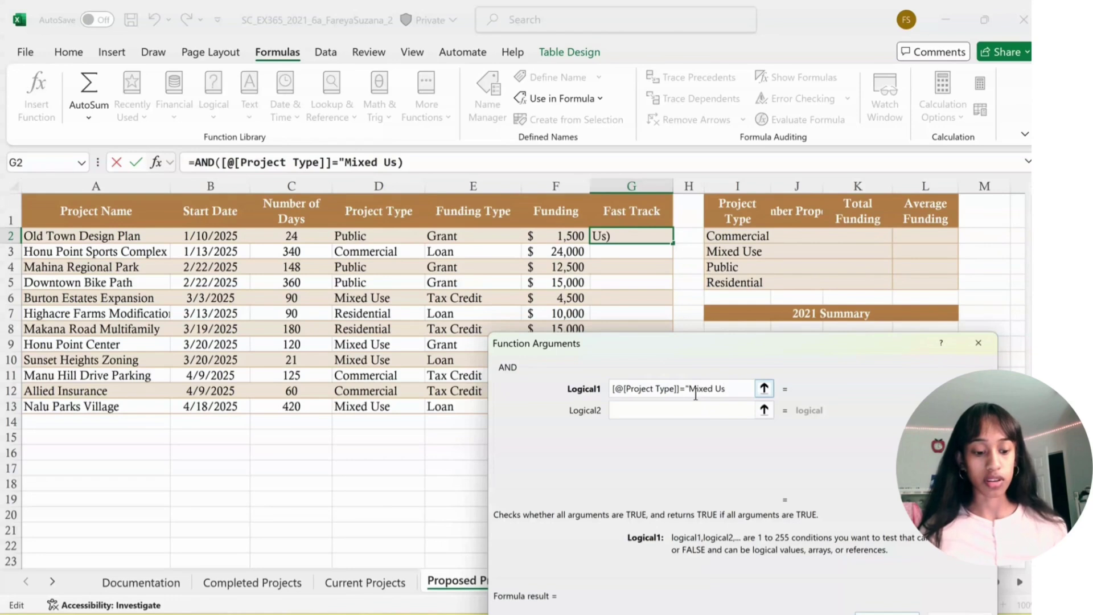
text(e")
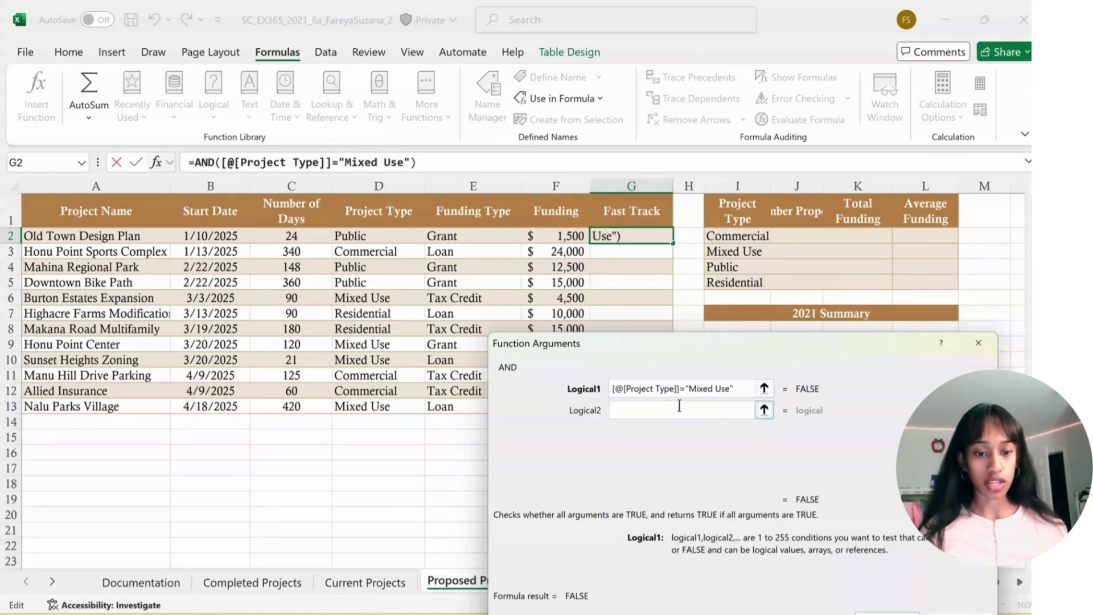
click(679, 406)
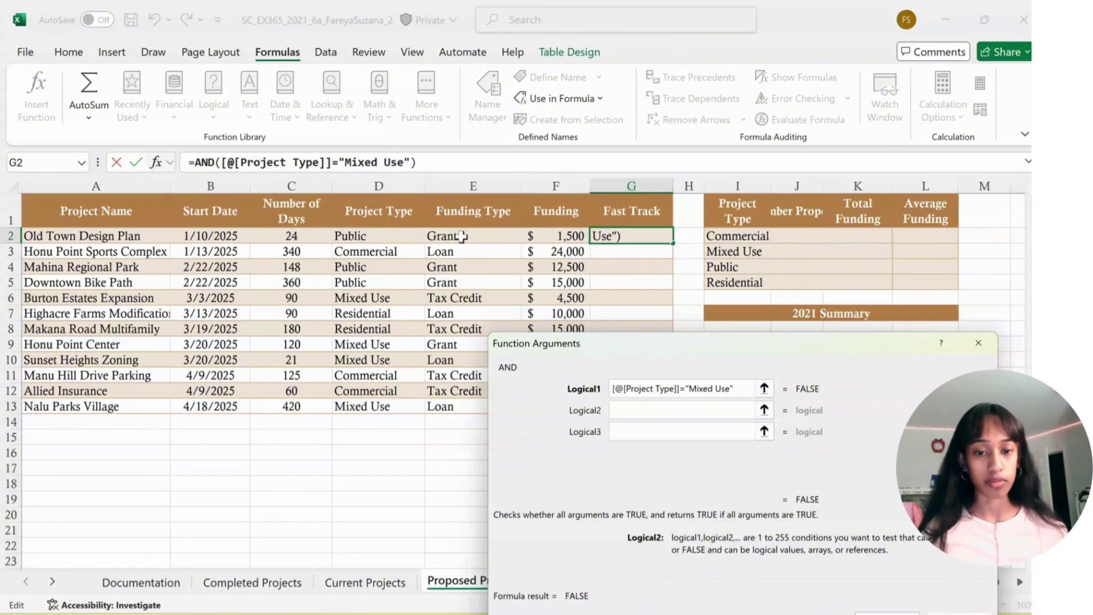
click(457, 237)
text(=)
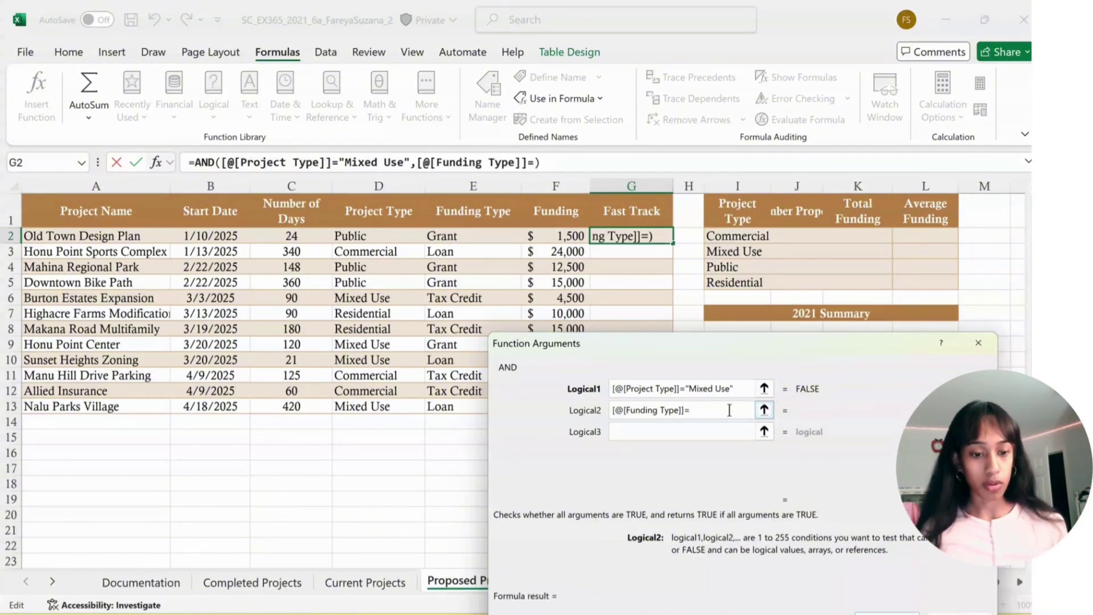
text("Loan")
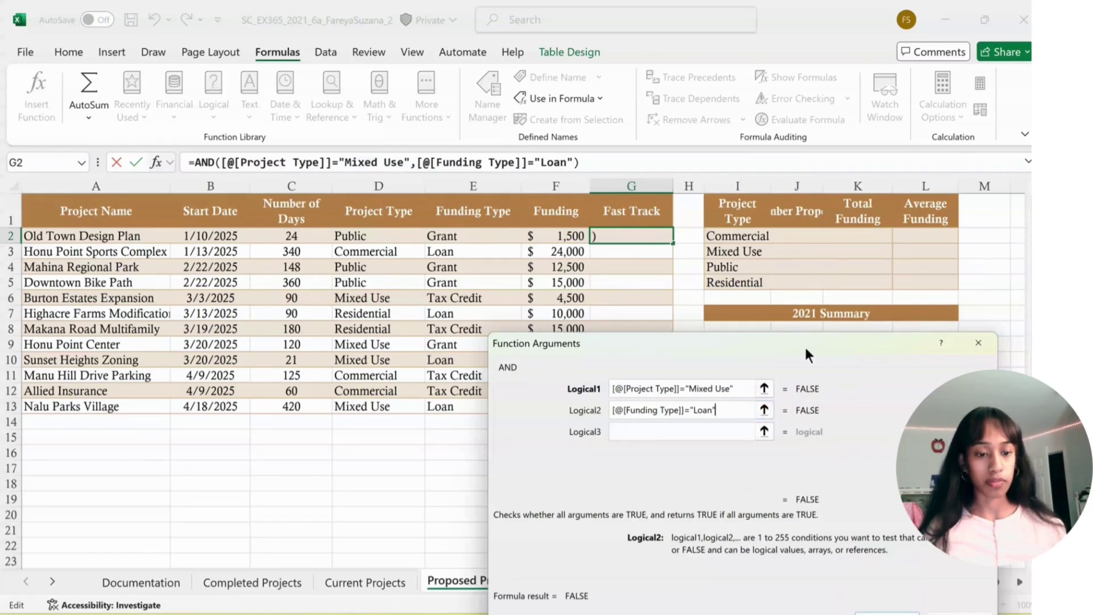
drag(807, 350, 746, 248)
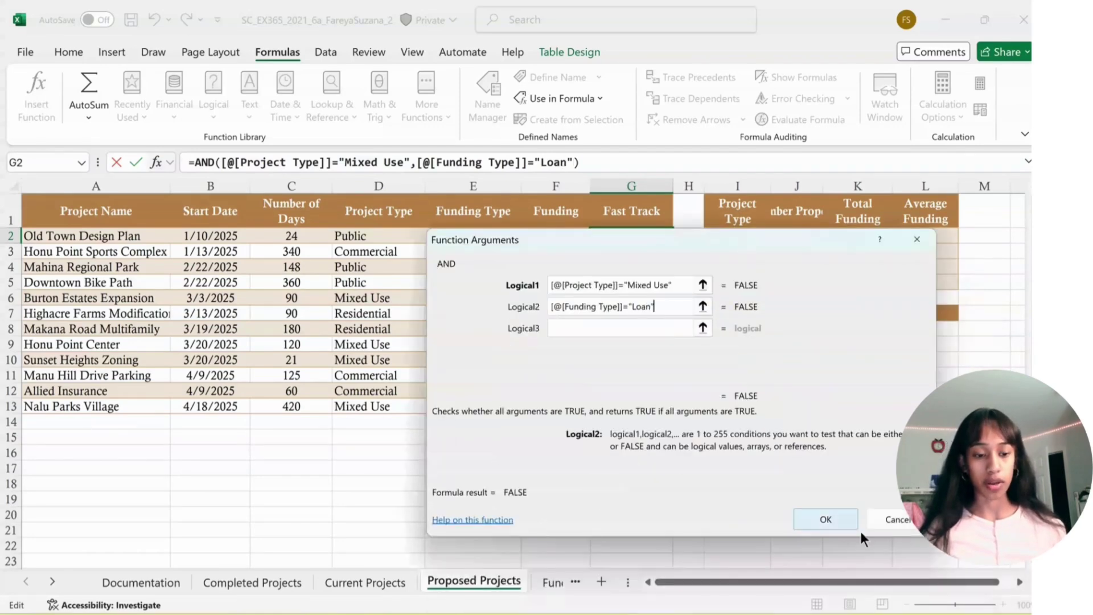
click(826, 519)
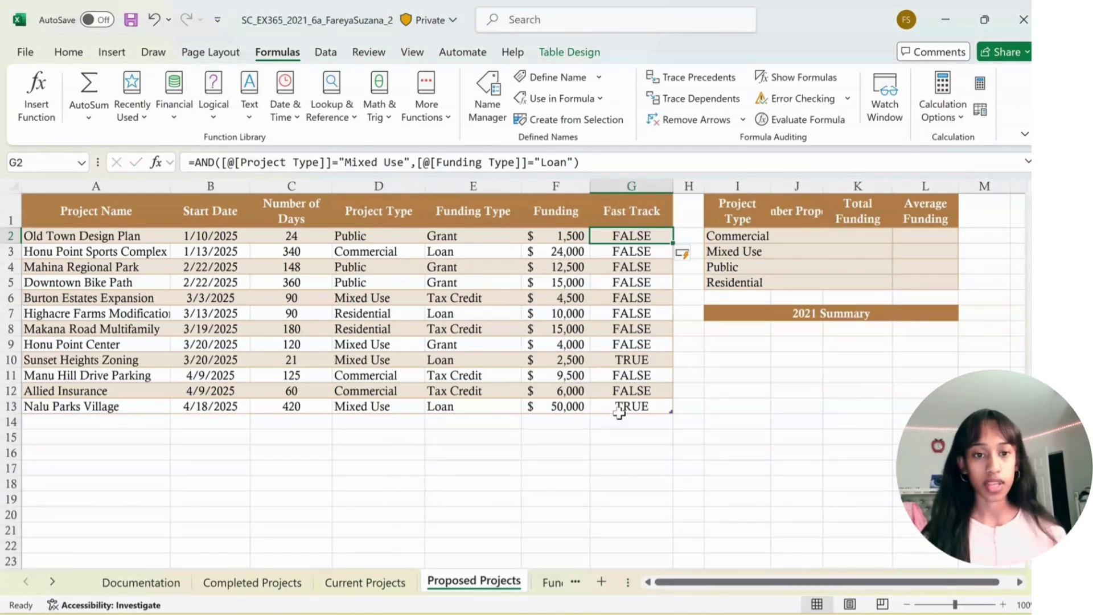
click(572, 52)
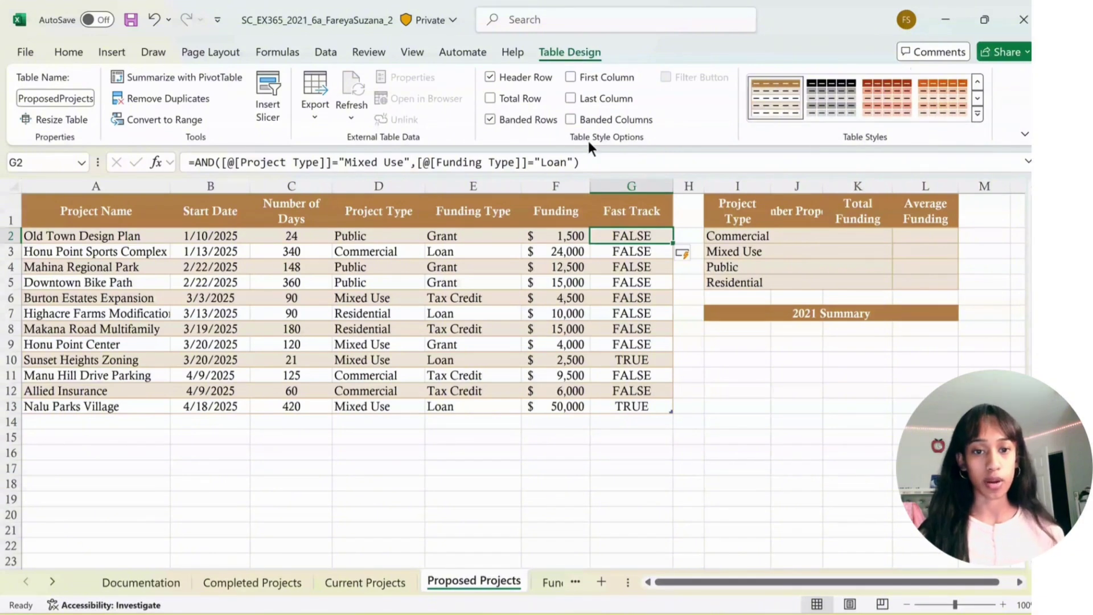
click(491, 98)
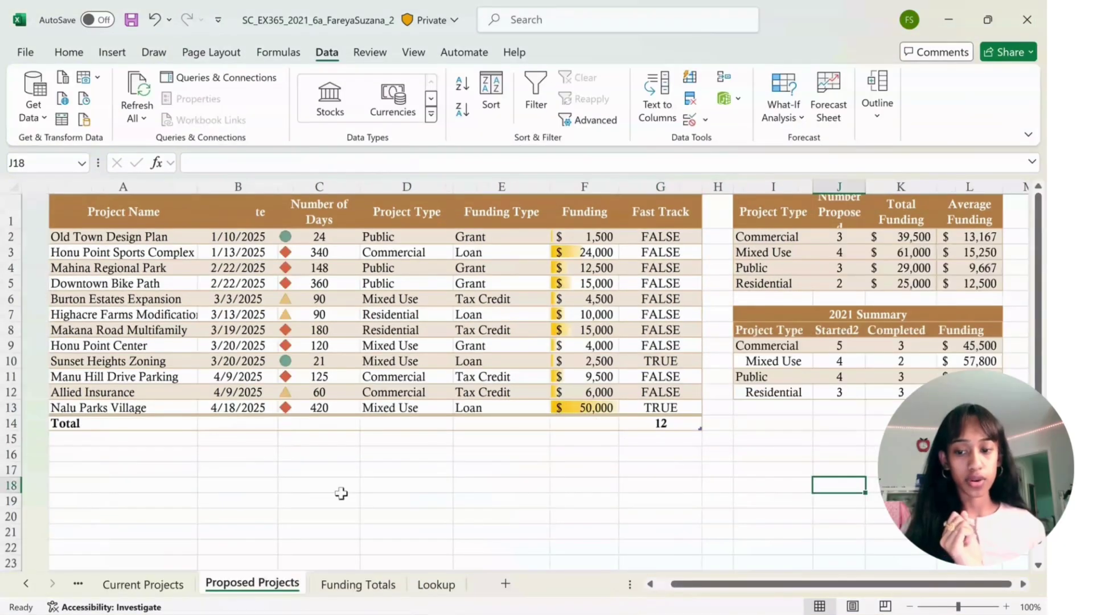
key(ctrl+Left)
key(Up)
key(Up)
key(Up)
key(Up)
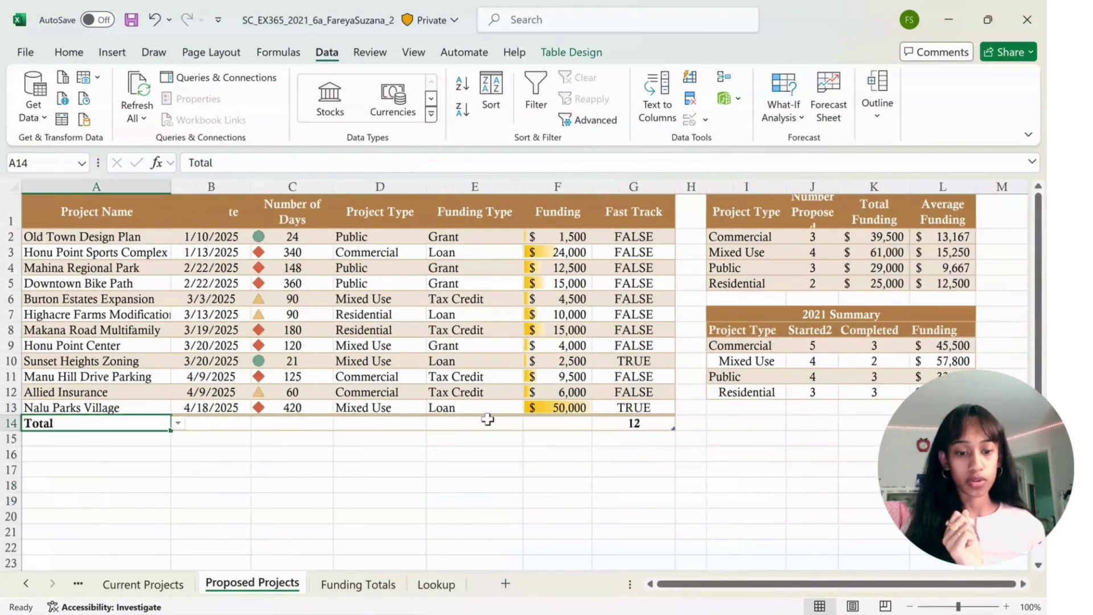
click(558, 422)
click(599, 422)
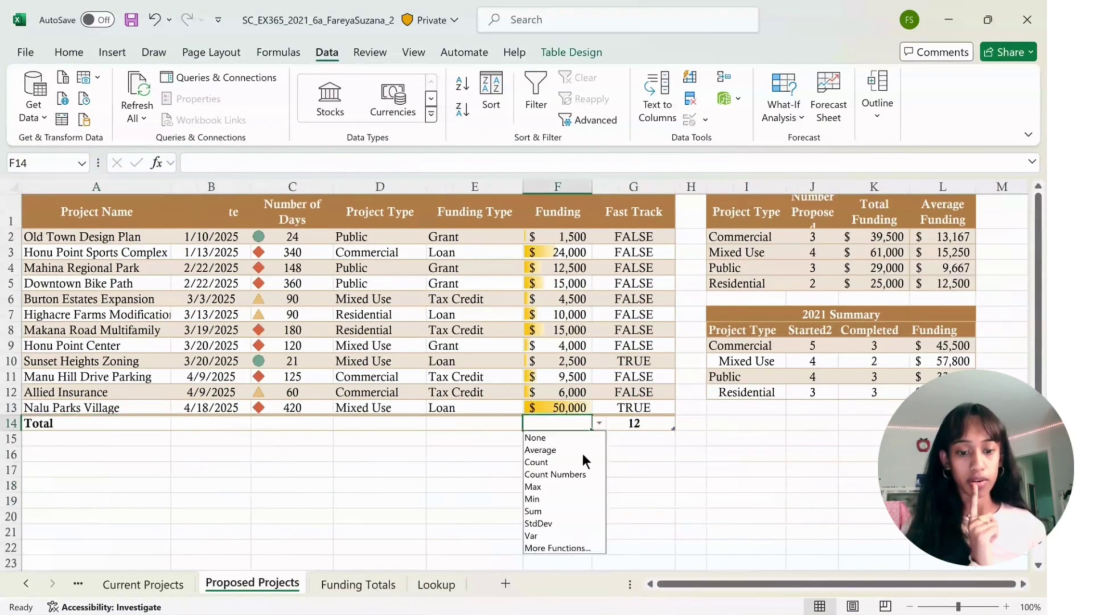
click(567, 507)
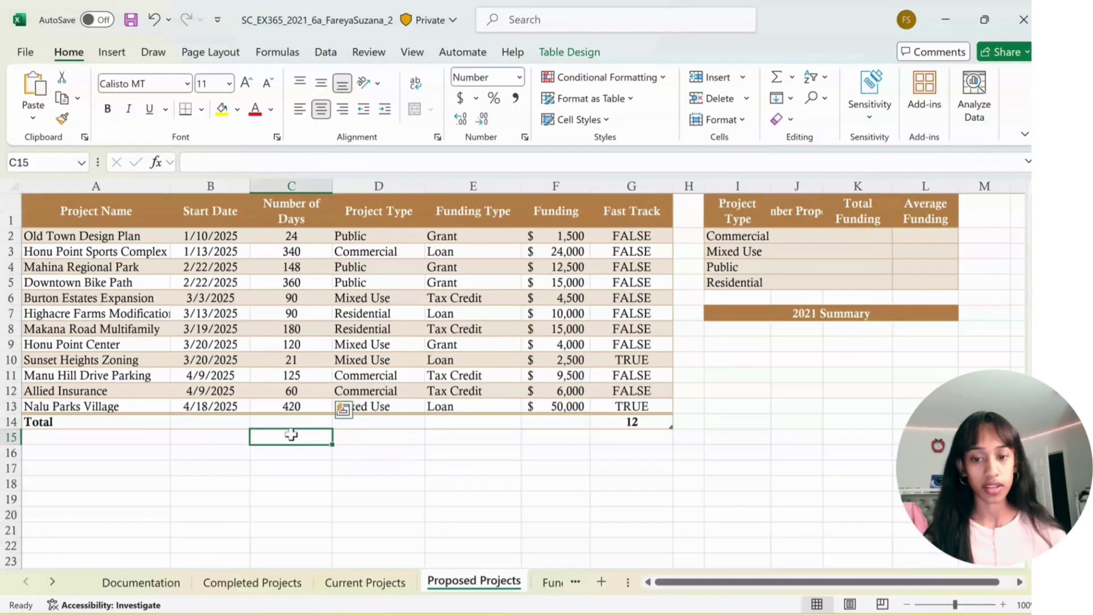
click(294, 237)
Start a new conditional formatting rule on C2:C13 using the 3 Signs icon set, reversed.
drag(294, 237, 292, 406)
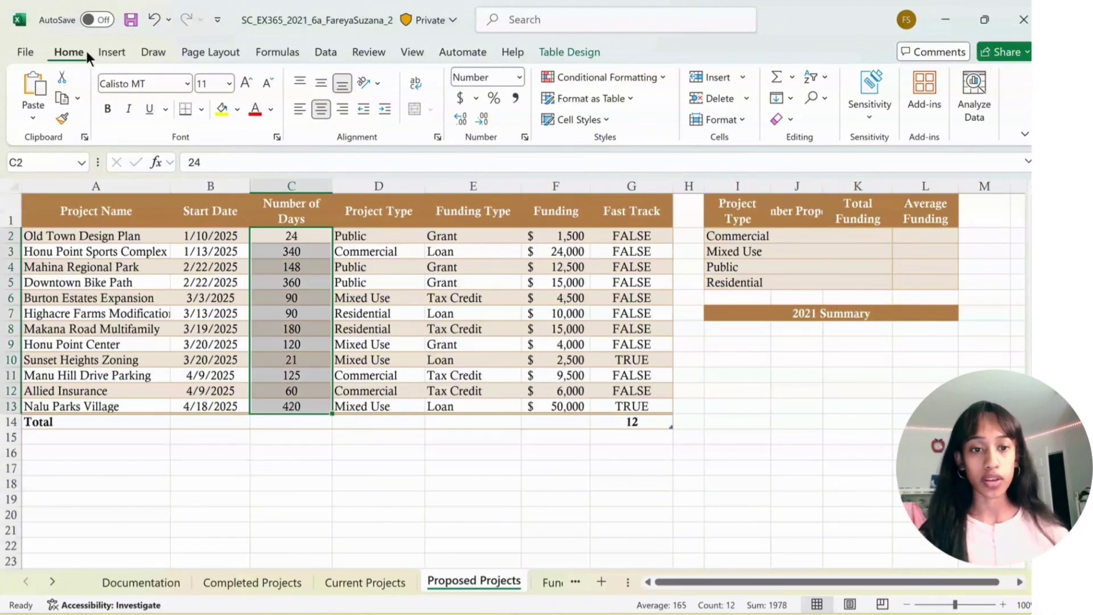
click(660, 74)
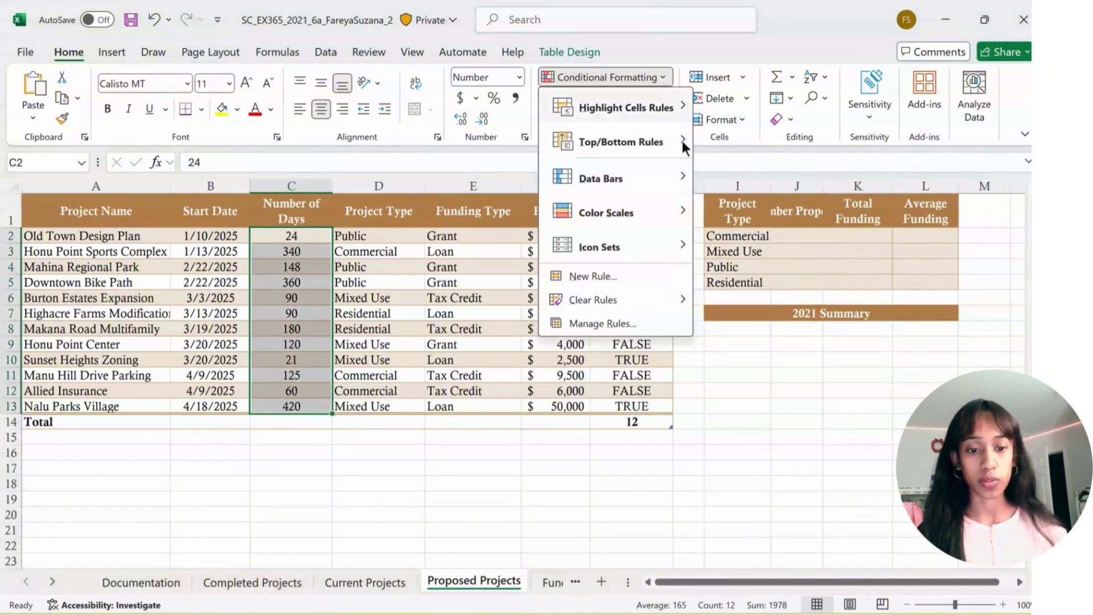
click(600, 275)
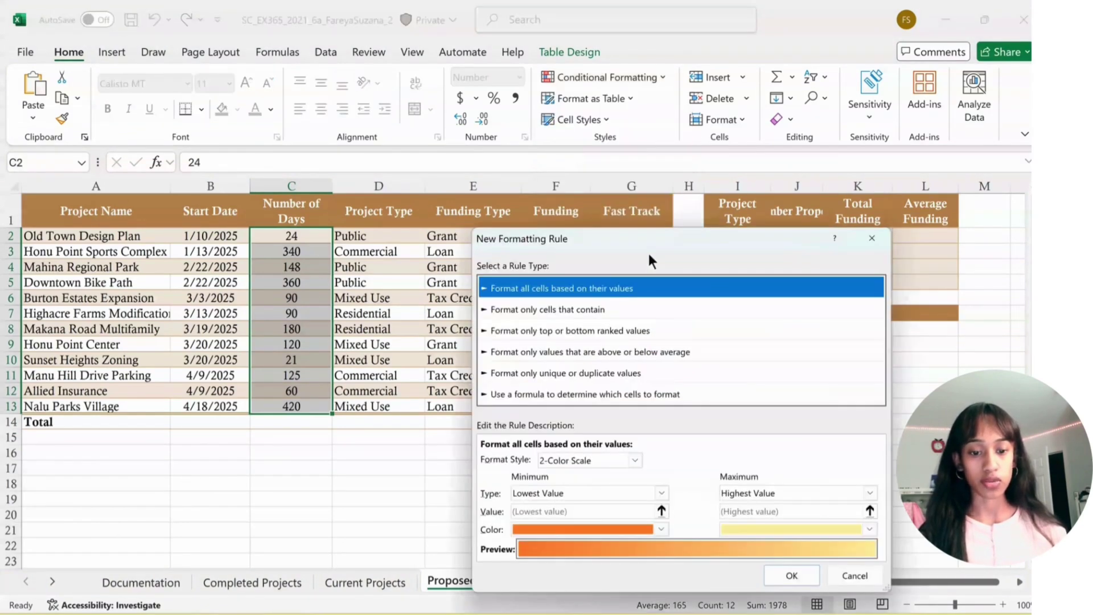
drag(648, 254, 641, 162)
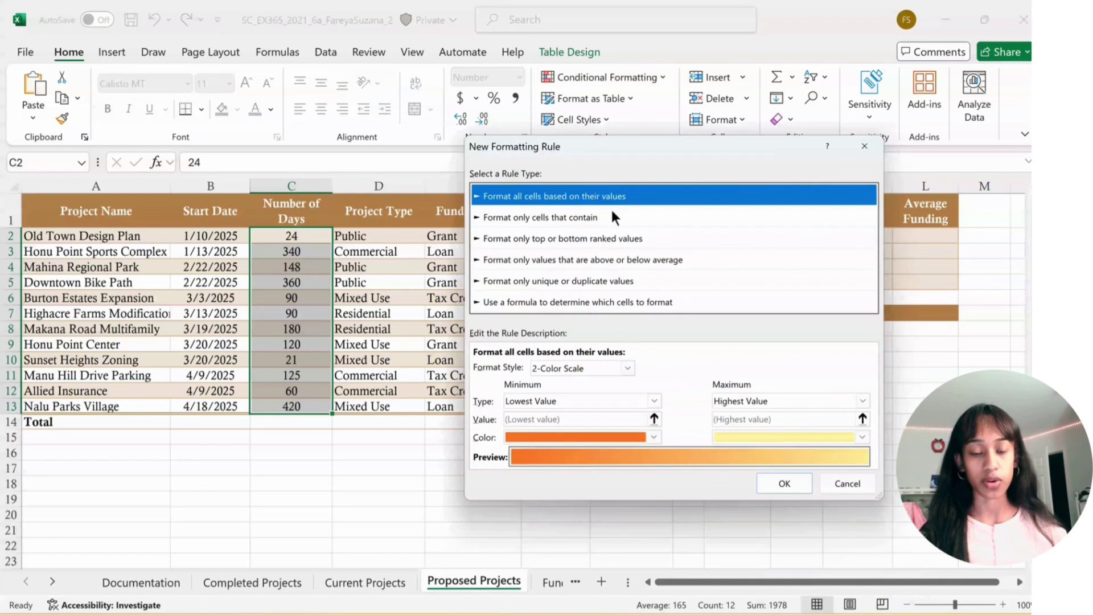
click(626, 367)
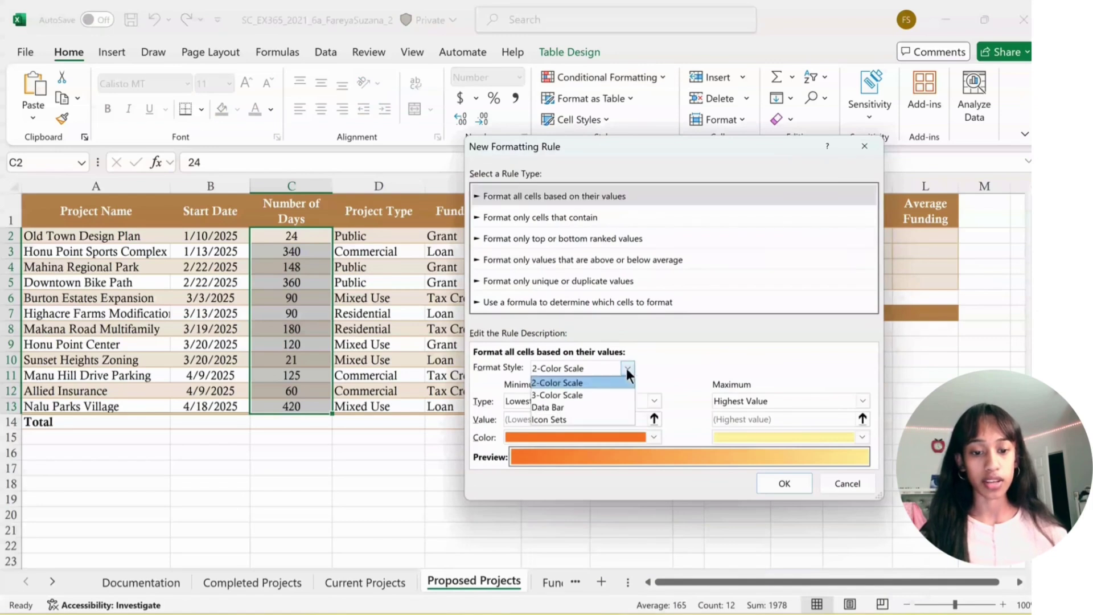
click(580, 419)
click(626, 420)
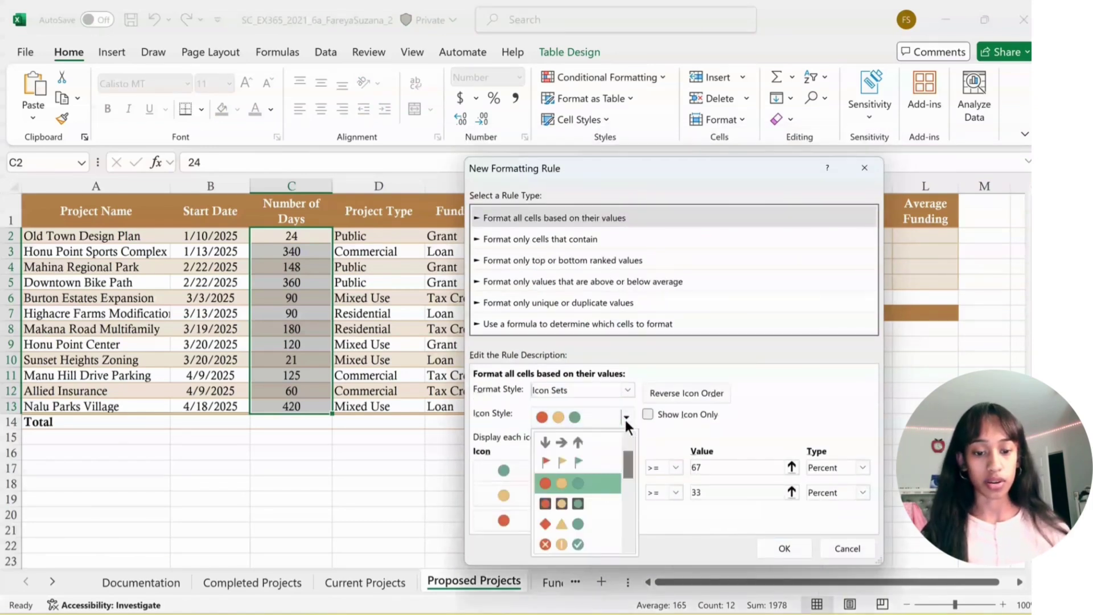
click(580, 523)
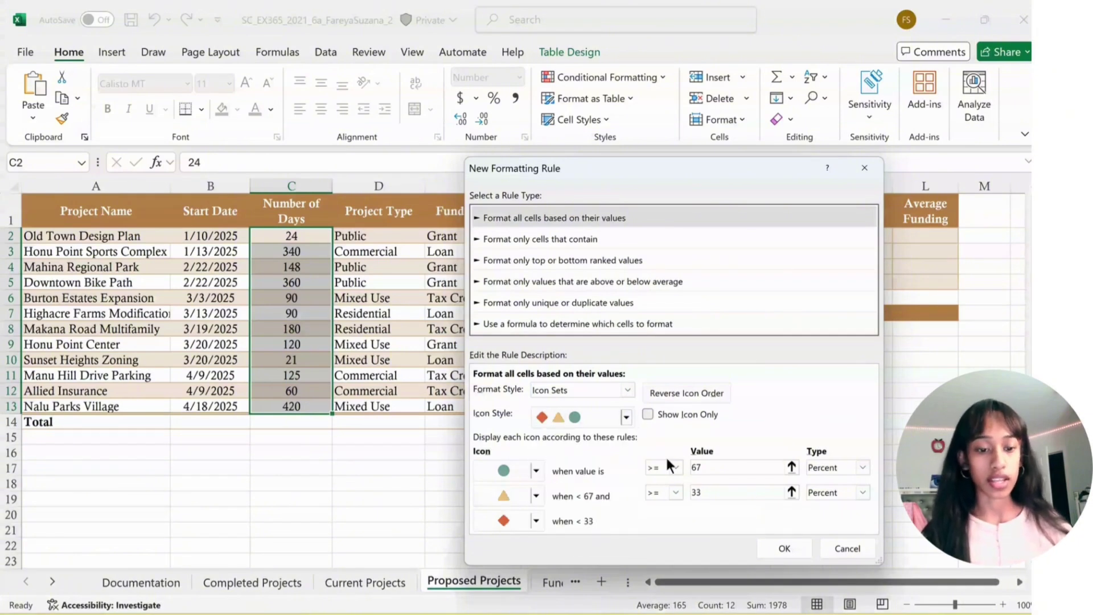
click(695, 393)
Set both icon thresholds to Number type with values 120 and 60, and apply the rule.
click(863, 467)
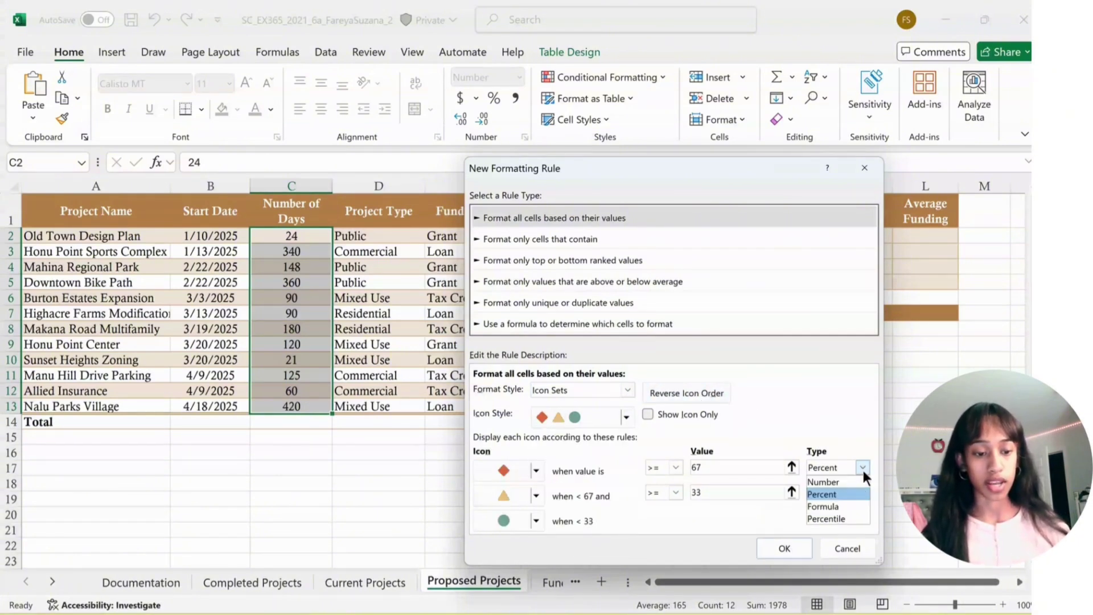
click(825, 481)
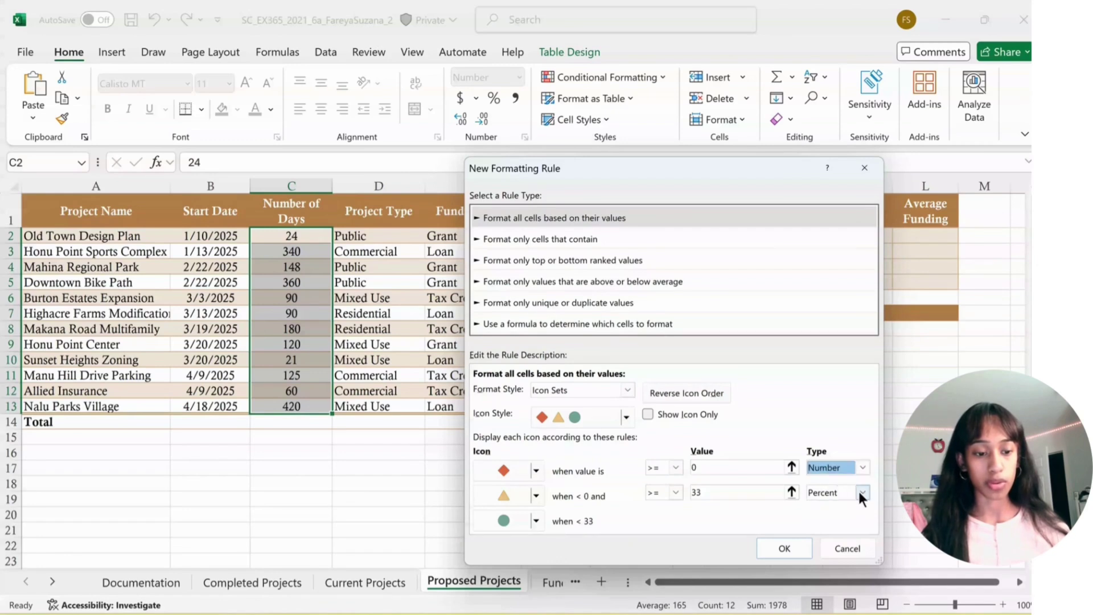
click(862, 491)
click(837, 507)
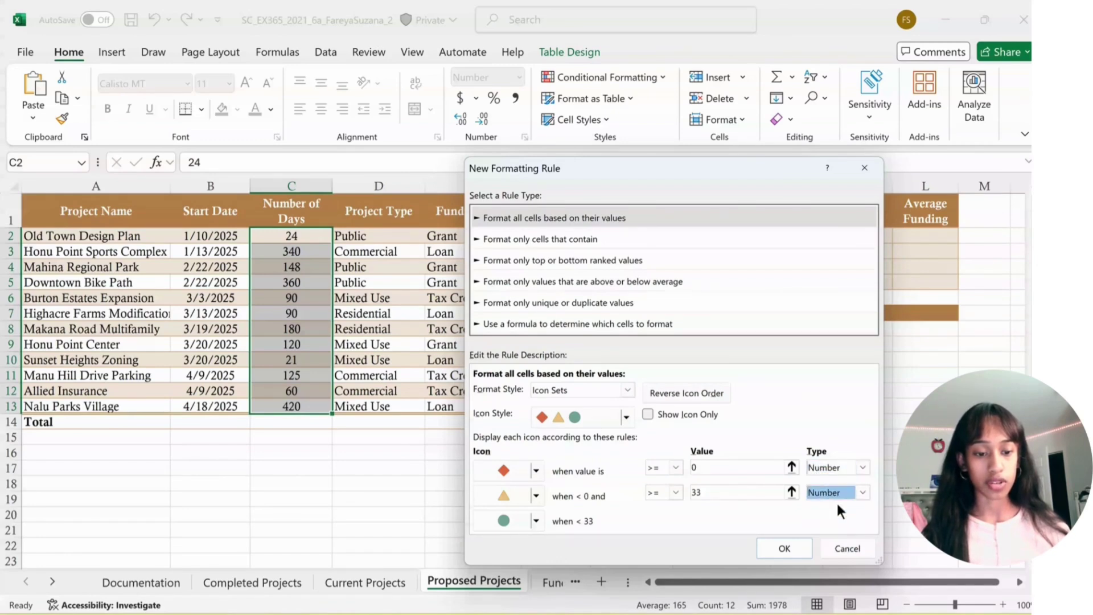
click(734, 467)
text(120)
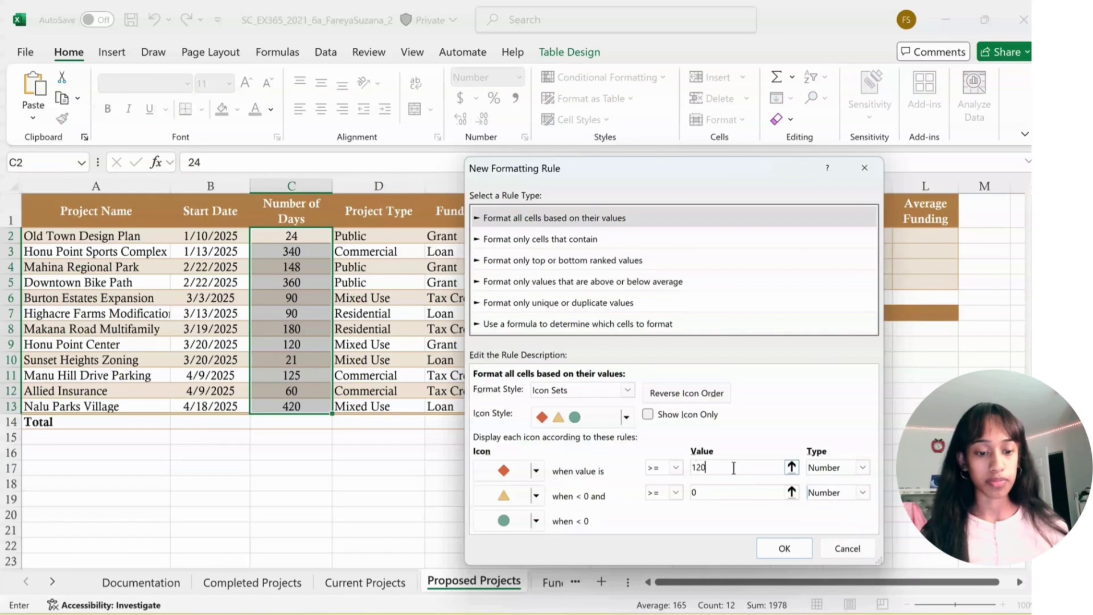
click(734, 487)
key(BackSpace)
text(60)
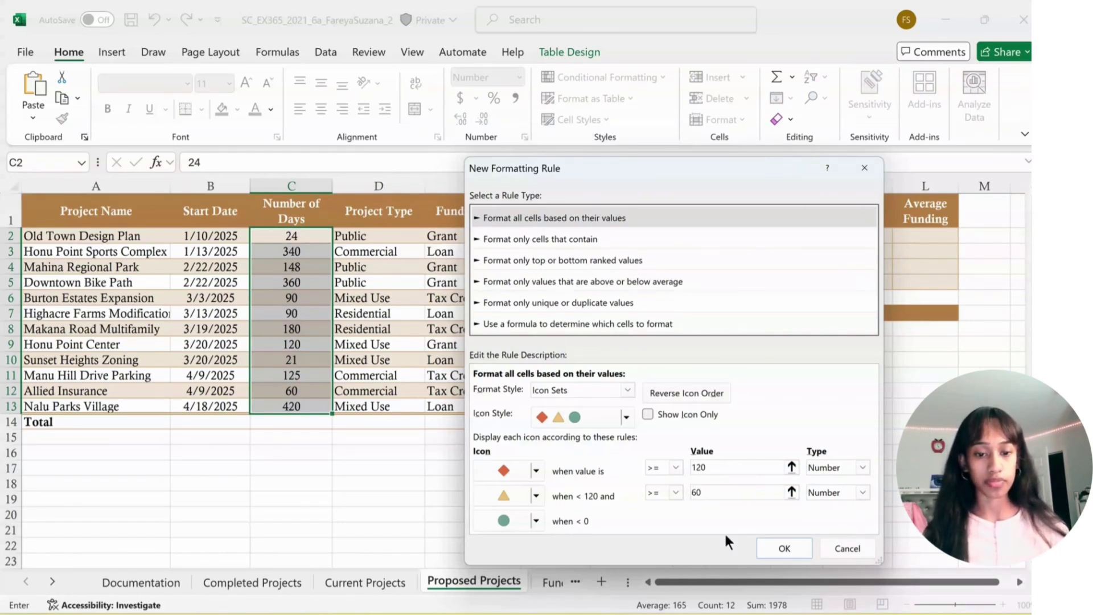
click(768, 549)
click(378, 422)
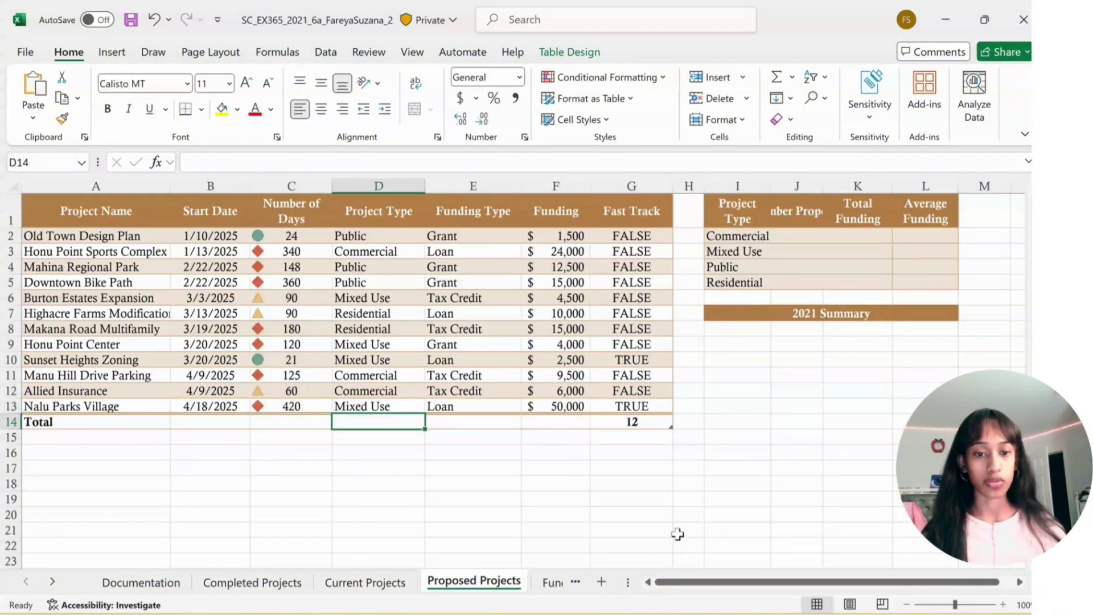
Apply a new Data Bar rule to F2:F13 with orange gradient fill.
click(473, 468)
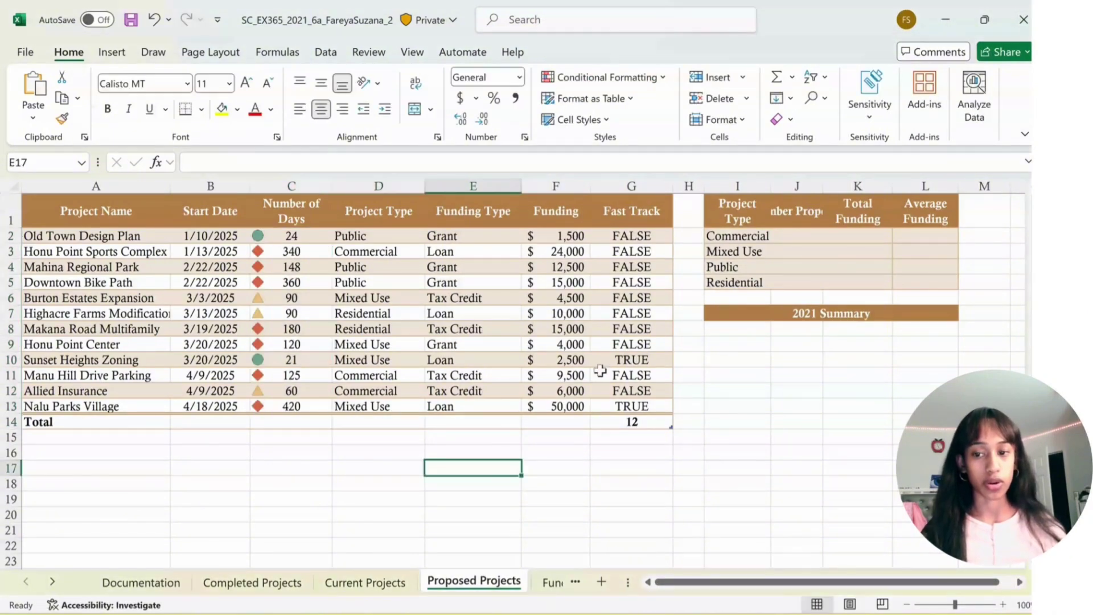
click(558, 238)
drag(558, 238, 560, 406)
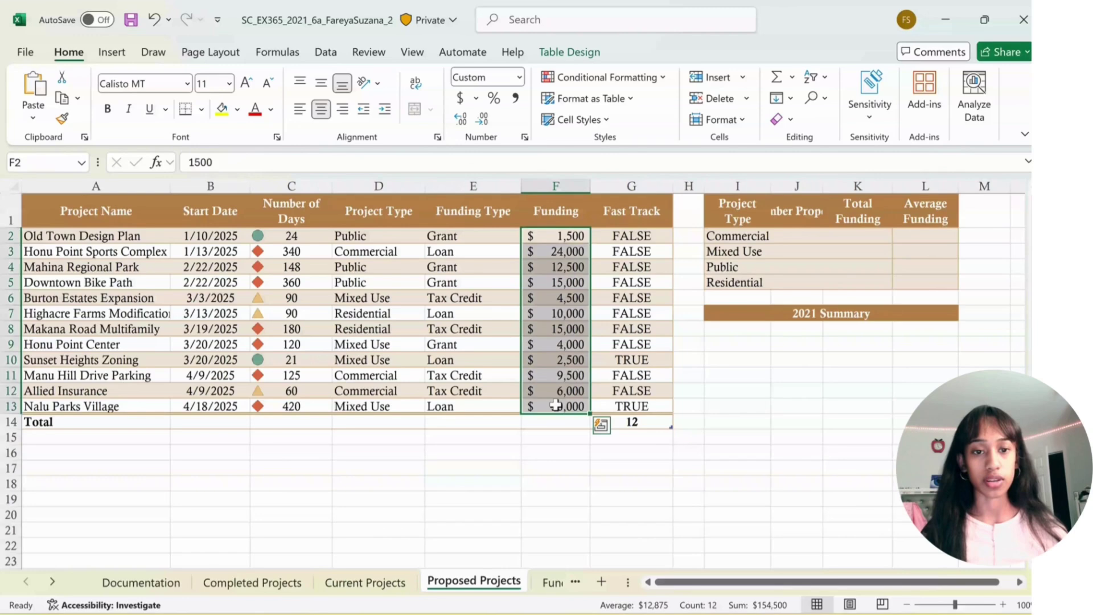
click(662, 79)
click(609, 282)
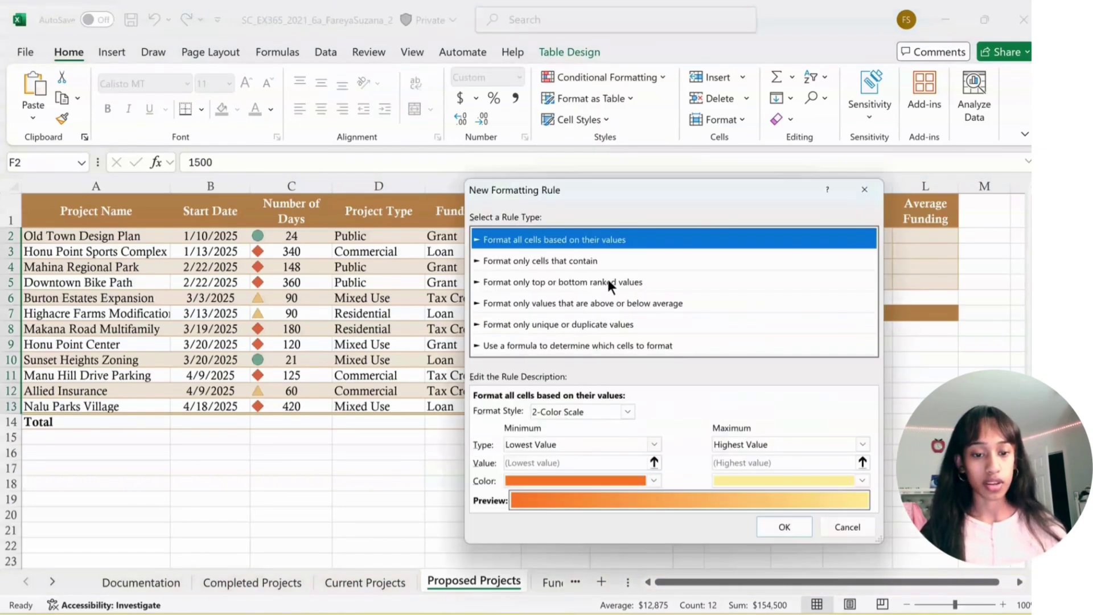
click(627, 411)
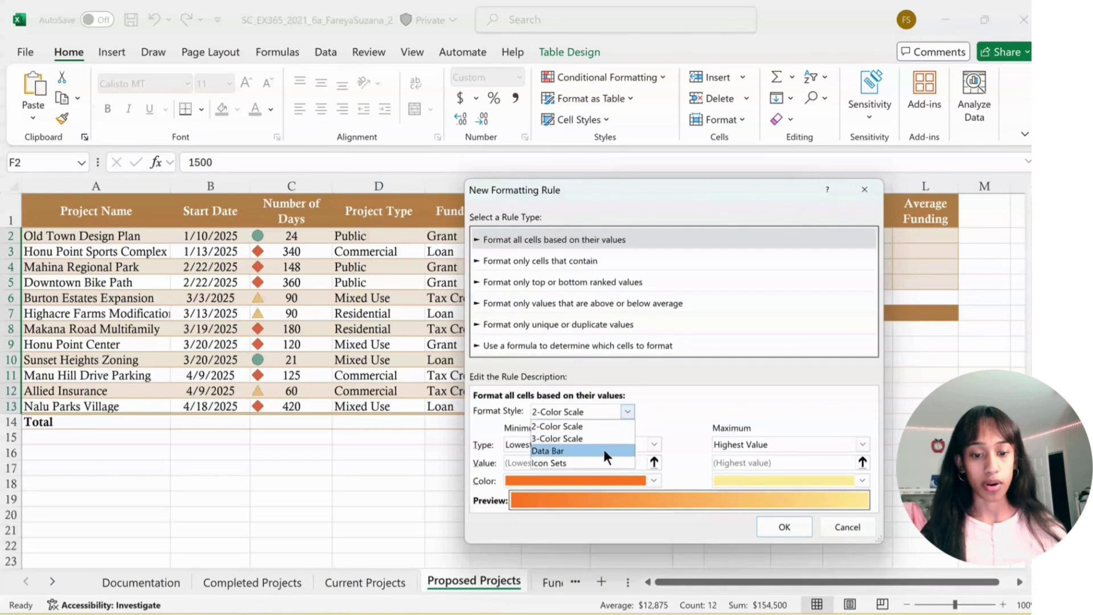
click(603, 450)
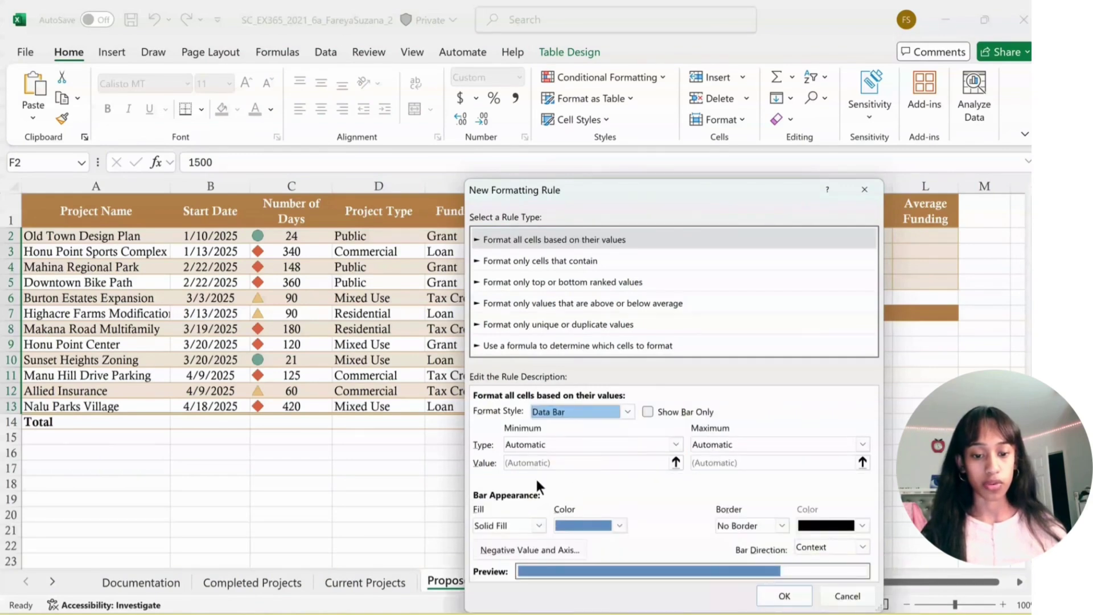
click(537, 523)
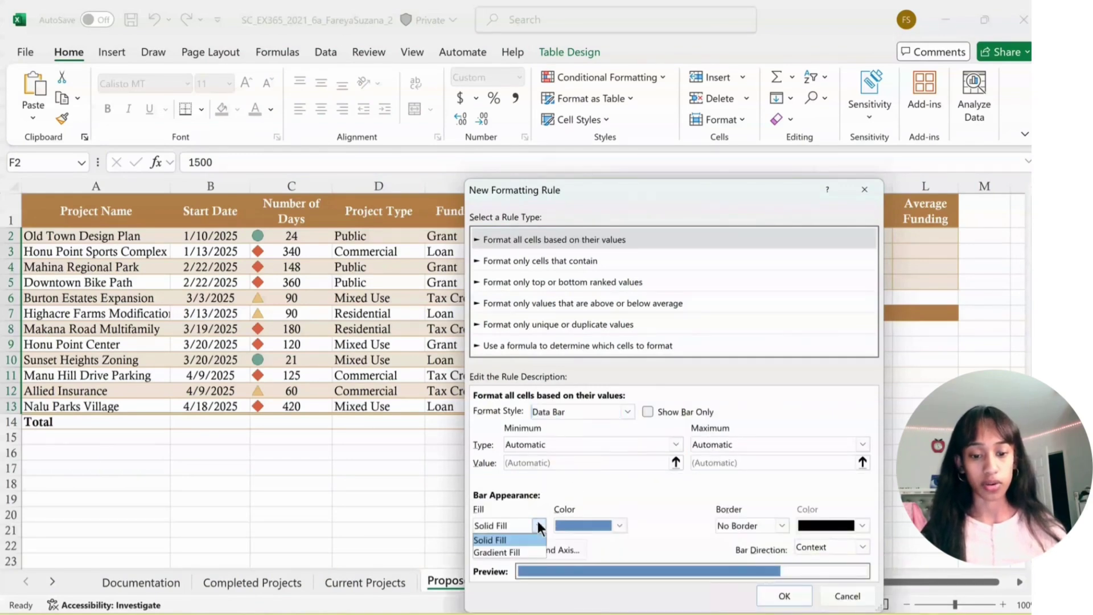
click(517, 553)
click(619, 527)
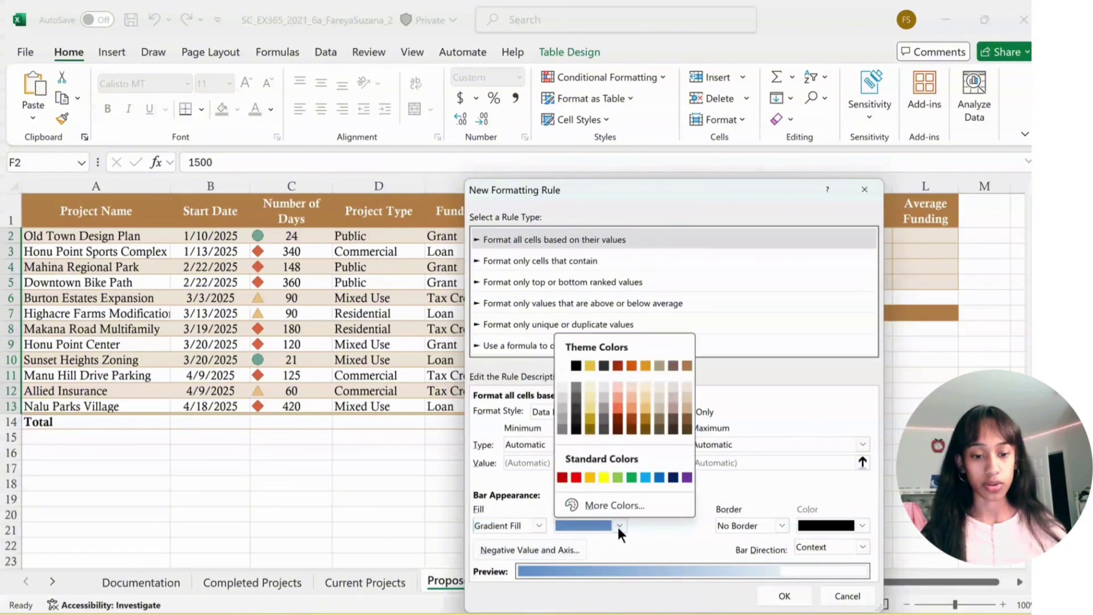
click(589, 477)
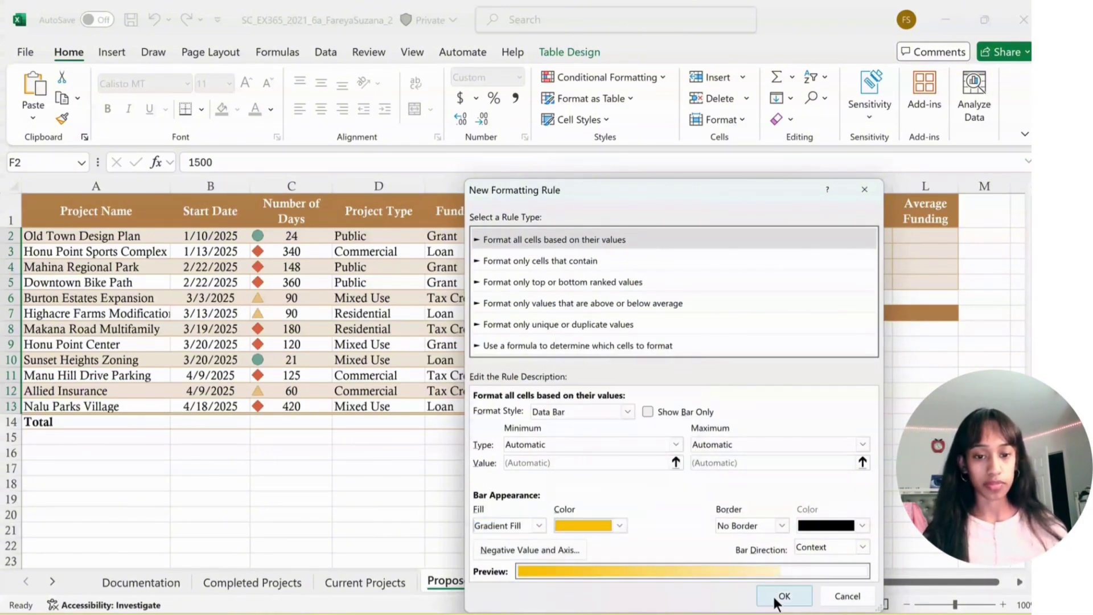
click(783, 597)
click(689, 514)
Wrap the Number Proposed heading text onto two lines.
mouse_move(646, 577)
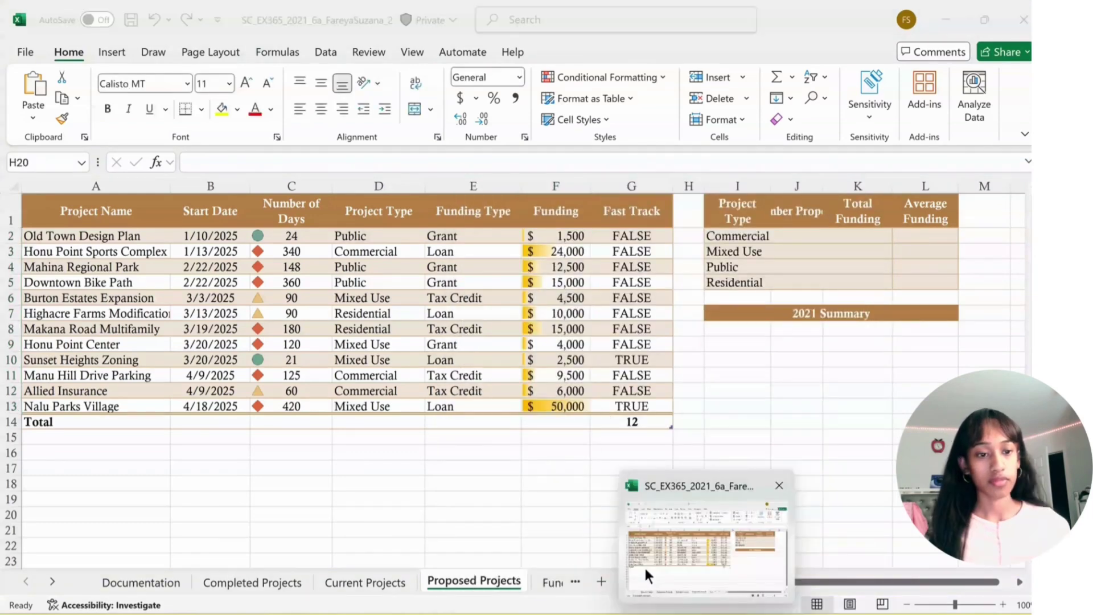
click(654, 486)
click(804, 209)
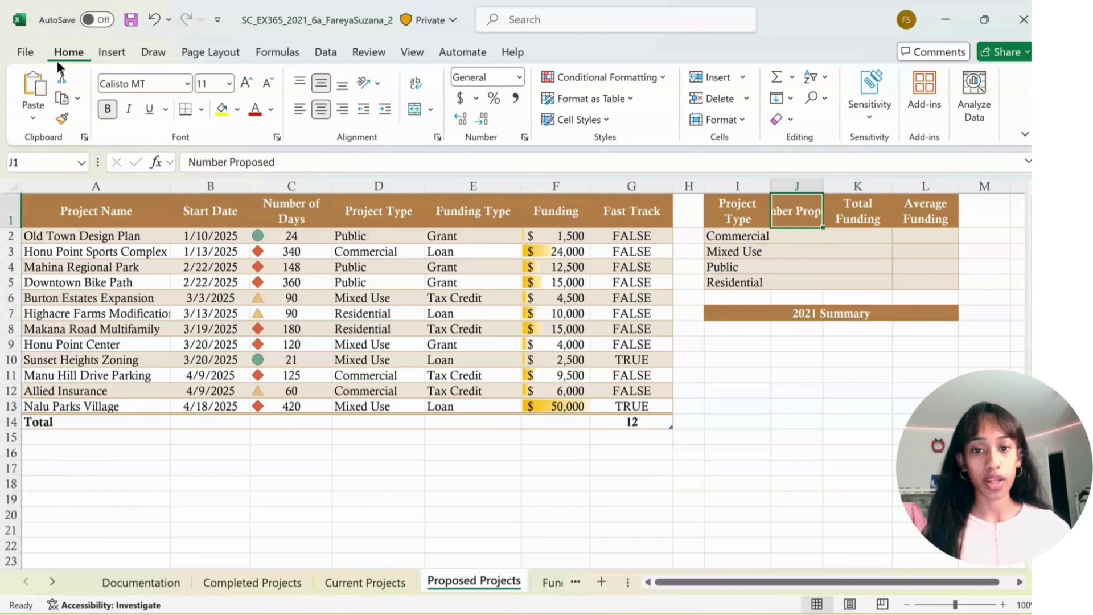
click(416, 83)
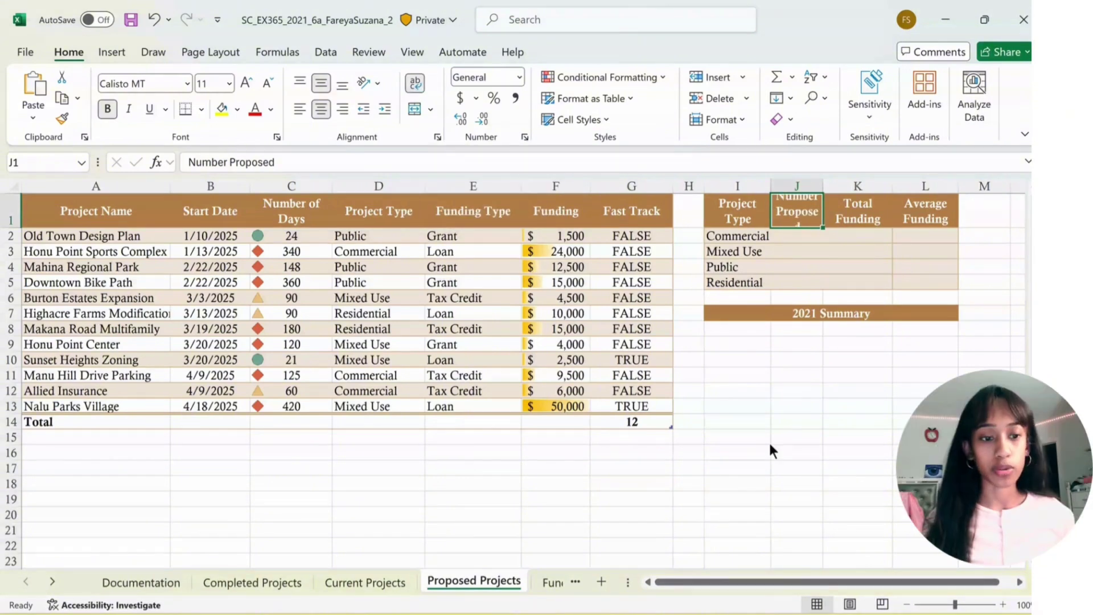
Enter COUNTIF in J2 with range ProposedProjects[Project Type] and criteria I2.
click(791, 239)
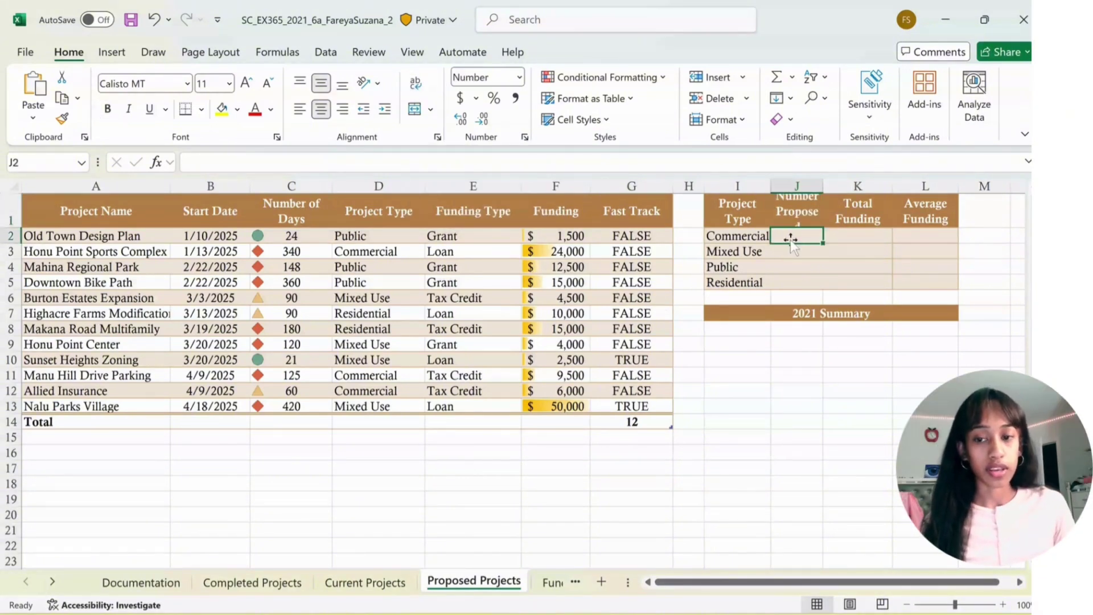
text(=)
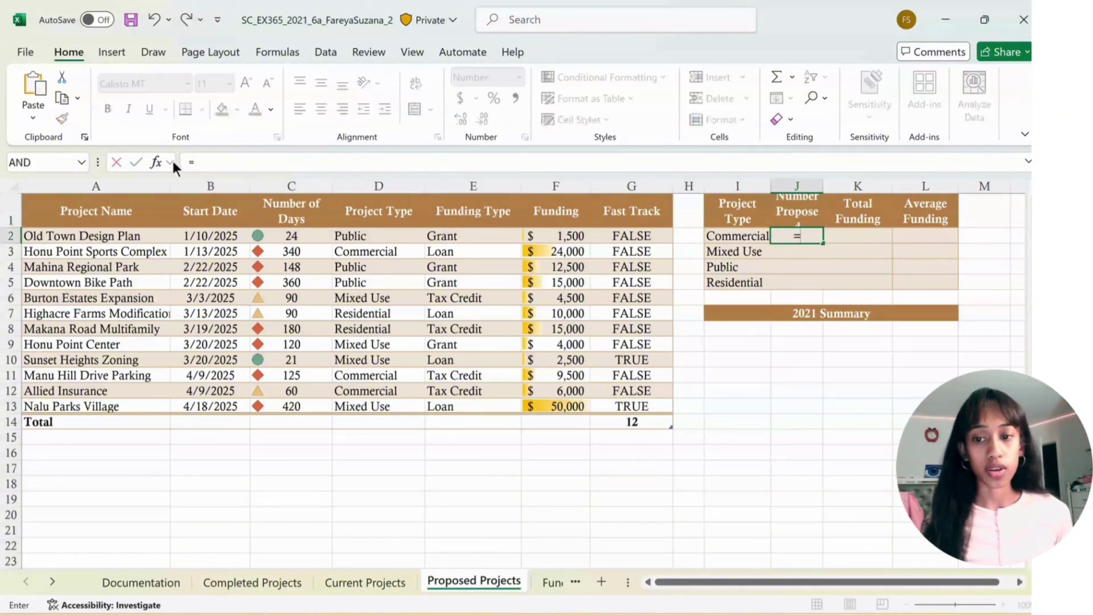
click(171, 162)
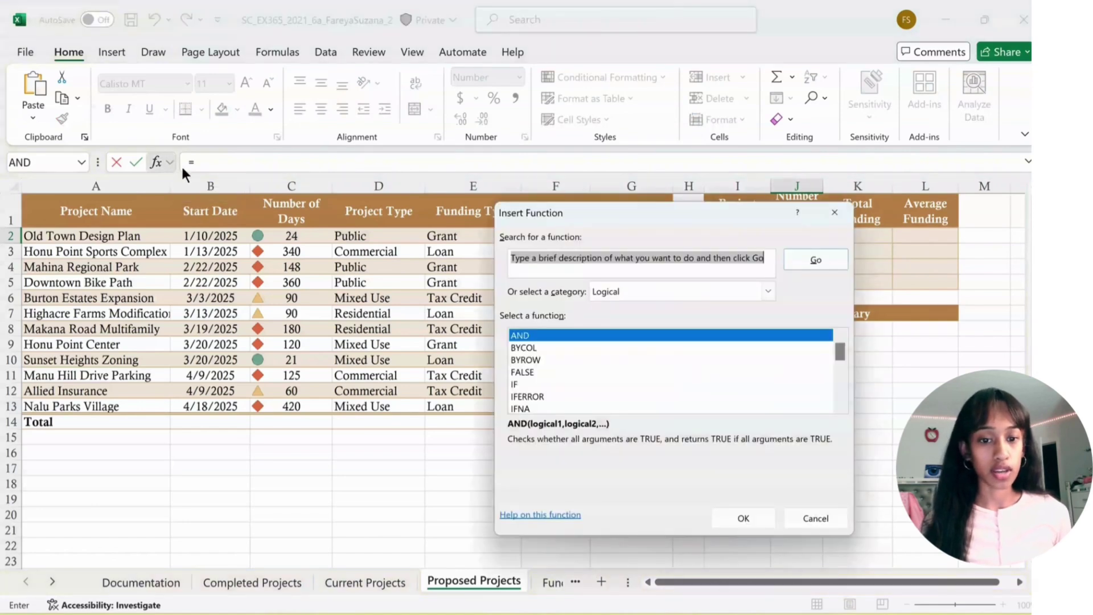
text(c)
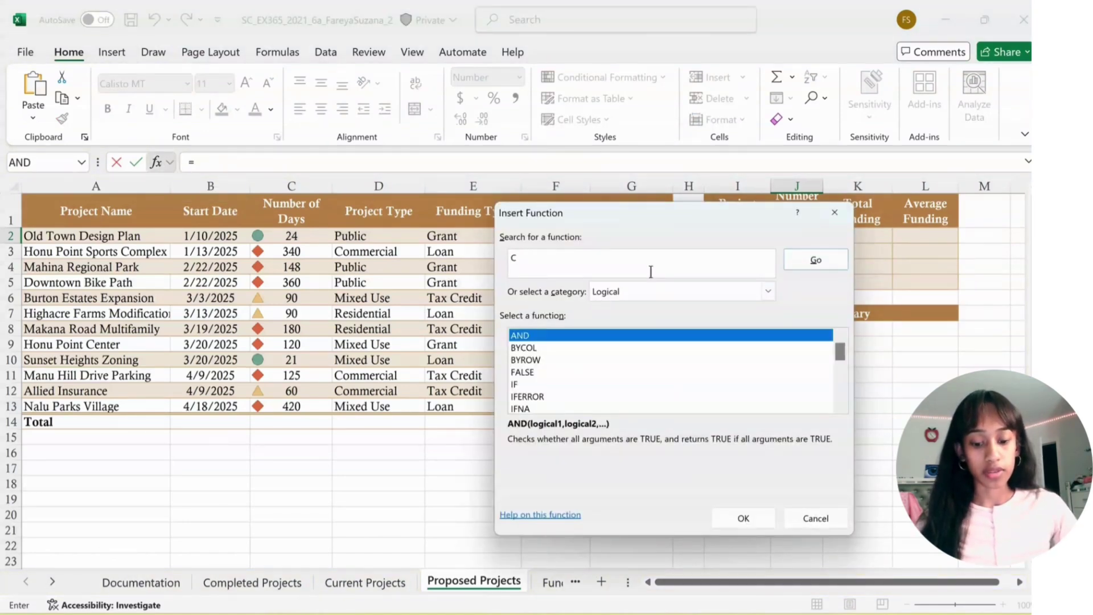
text(ountif)
key(Return)
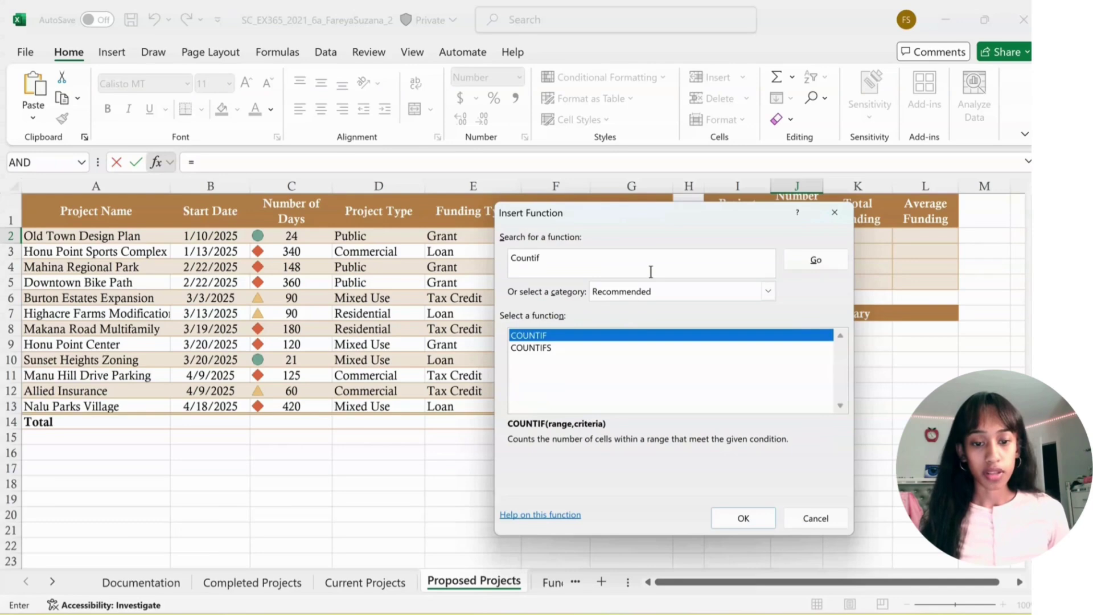
click(758, 513)
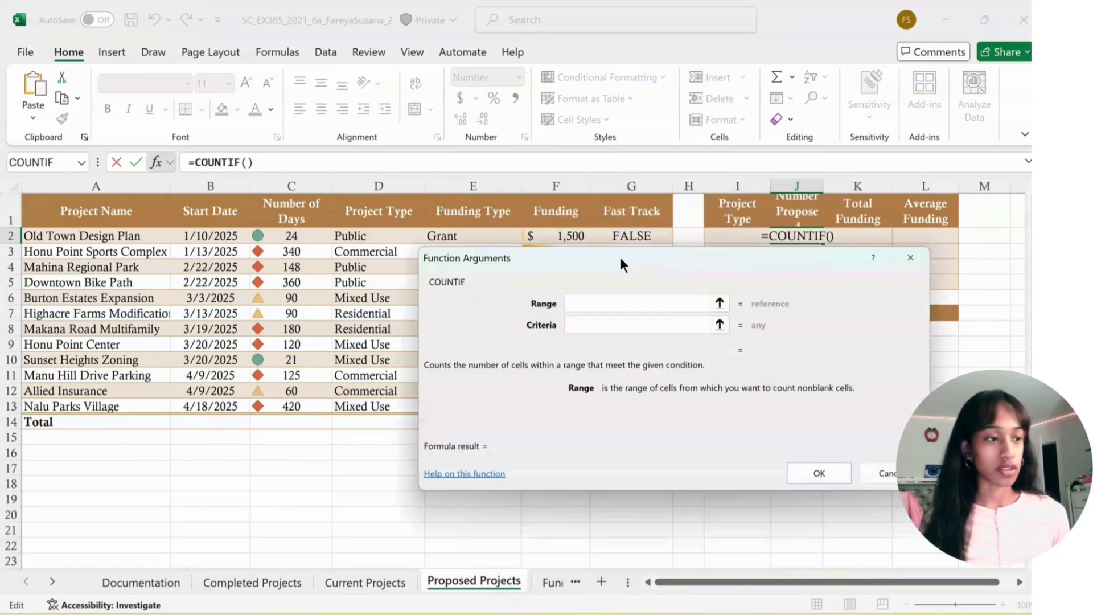
drag(619, 254, 743, 282)
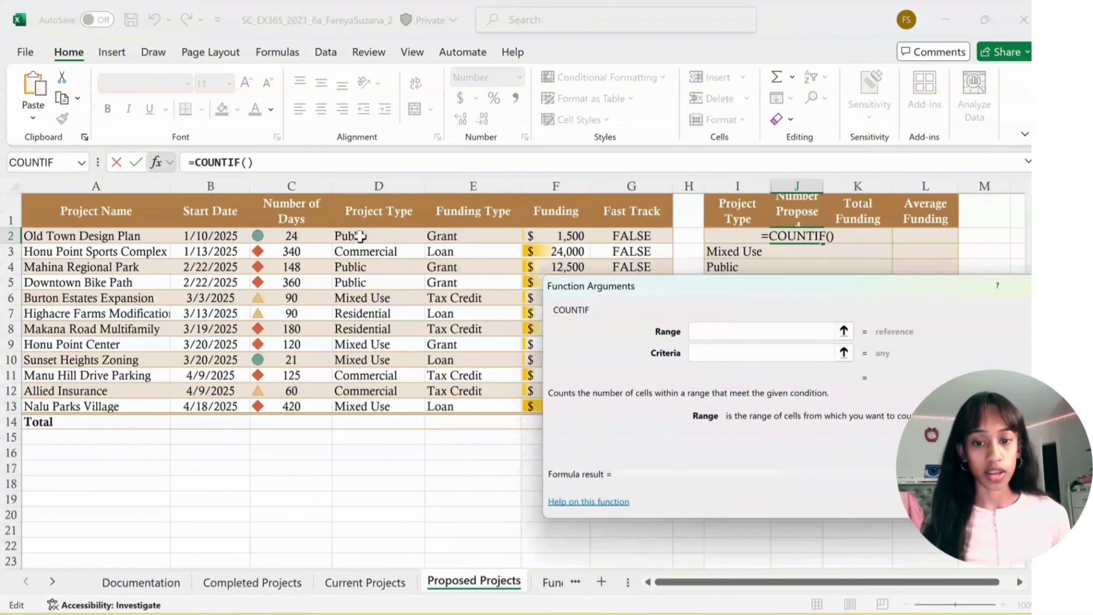
drag(360, 236, 362, 407)
key(Tab)
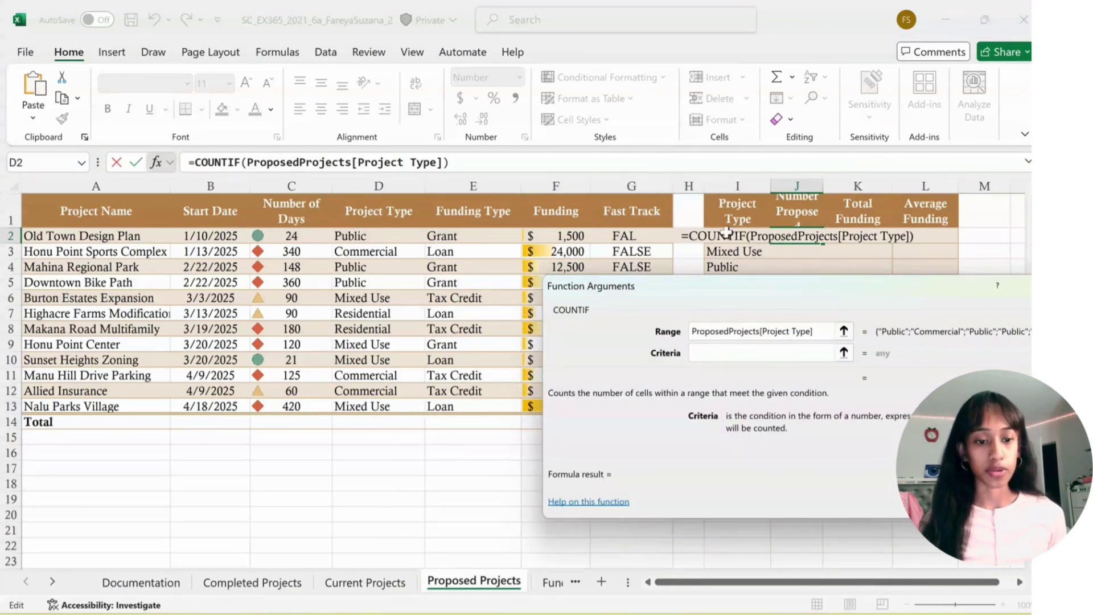
click(726, 231)
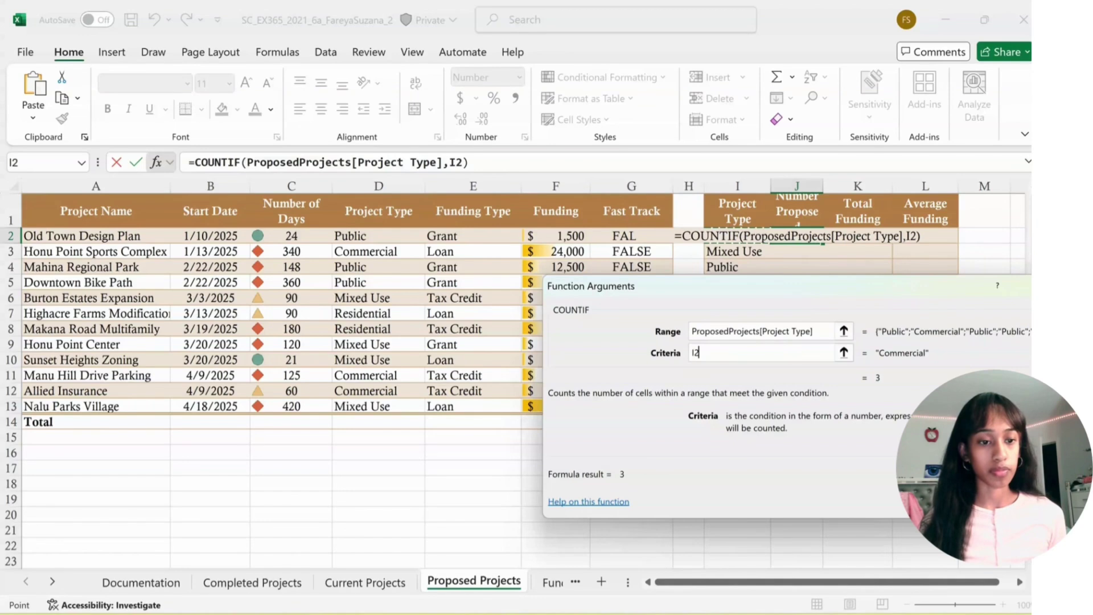
key(Return)
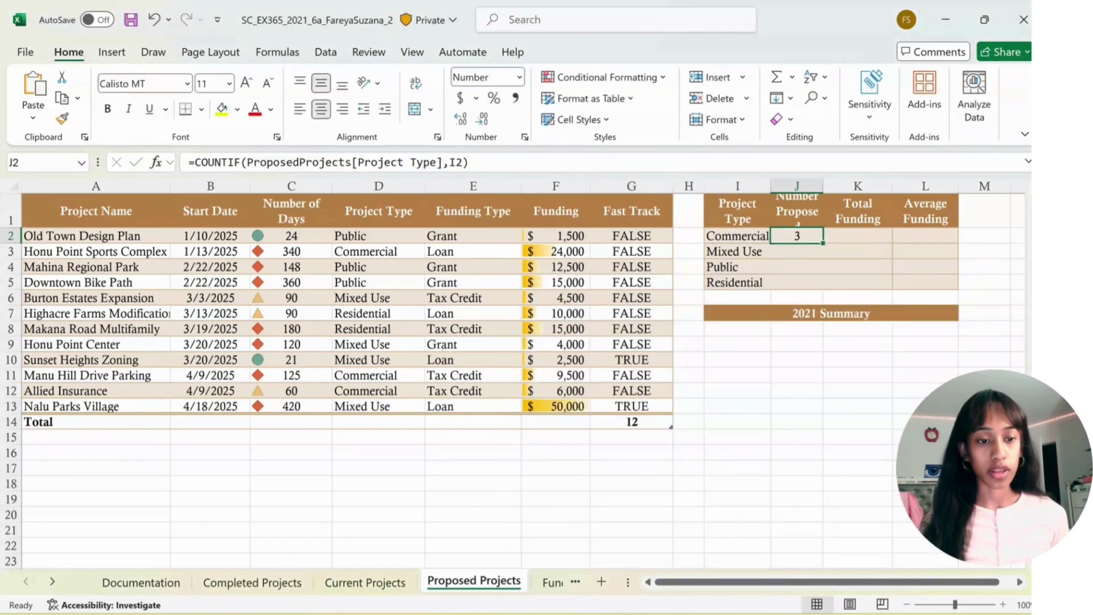
Fill the count formula down to J5, giving 3, 4, 3 and 2.
drag(823, 243, 818, 286)
mouse_move(704, 581)
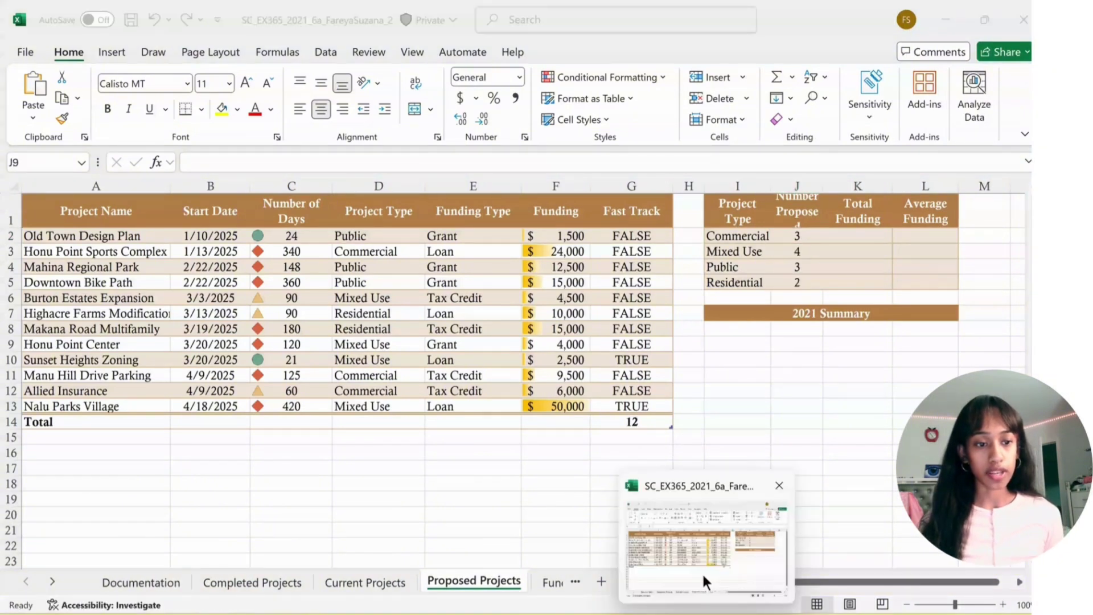
click(705, 580)
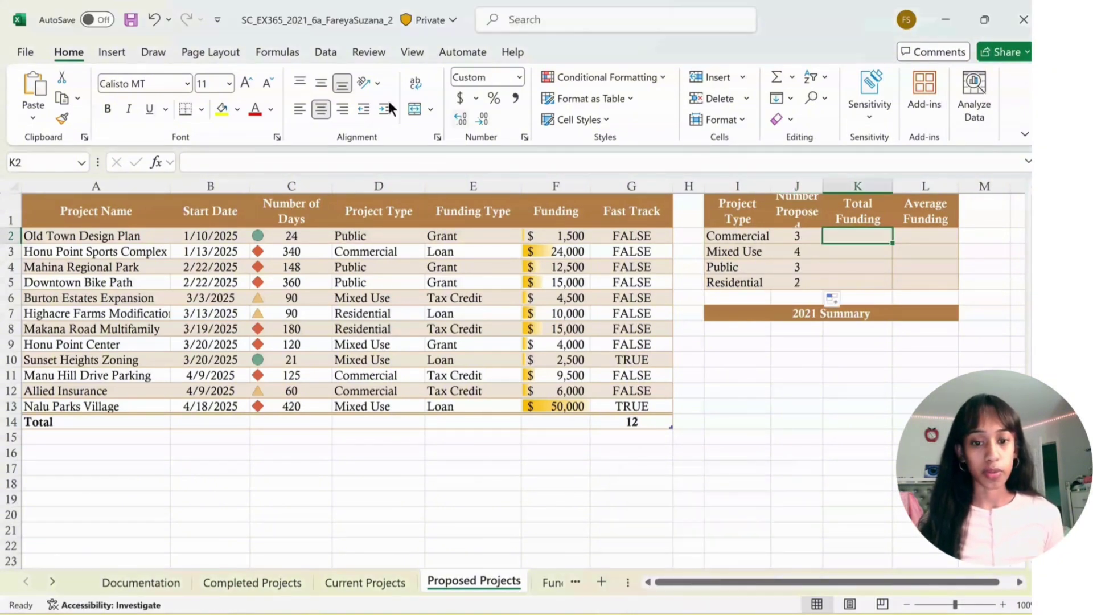
Enter SUMIF in K2 (range Project Type, criteria I2, sum range Funding) and fill to K5.
click(156, 162)
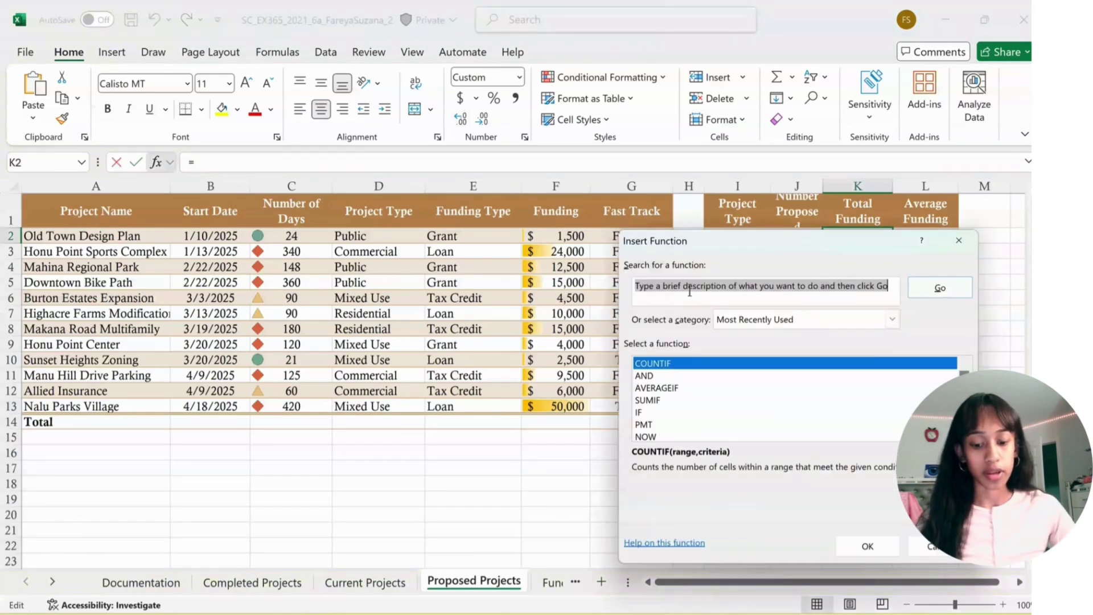
text(sumif)
key(Return)
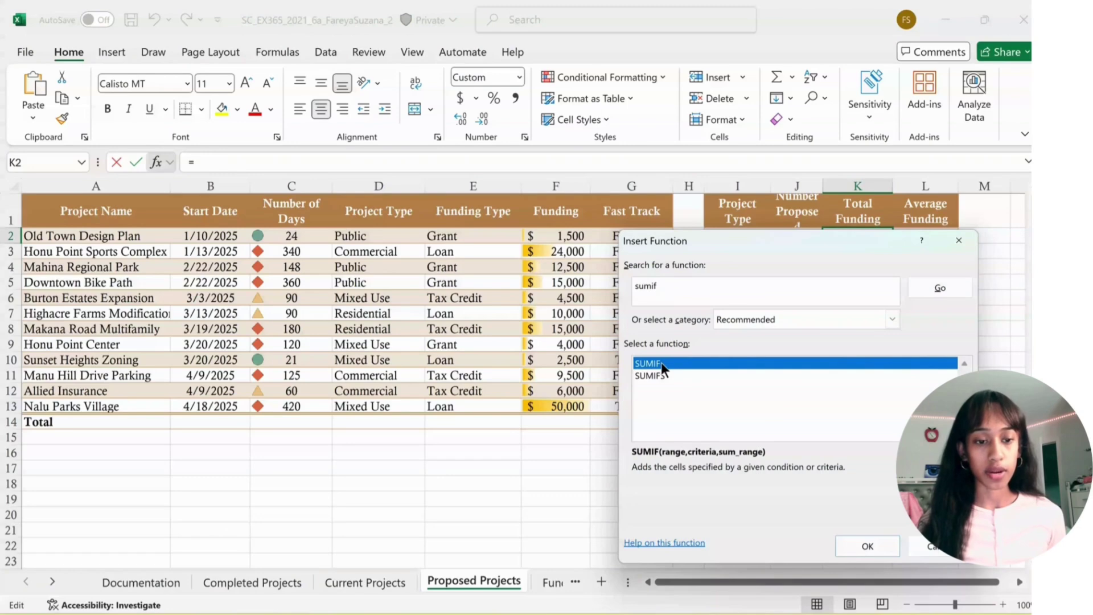
click(880, 545)
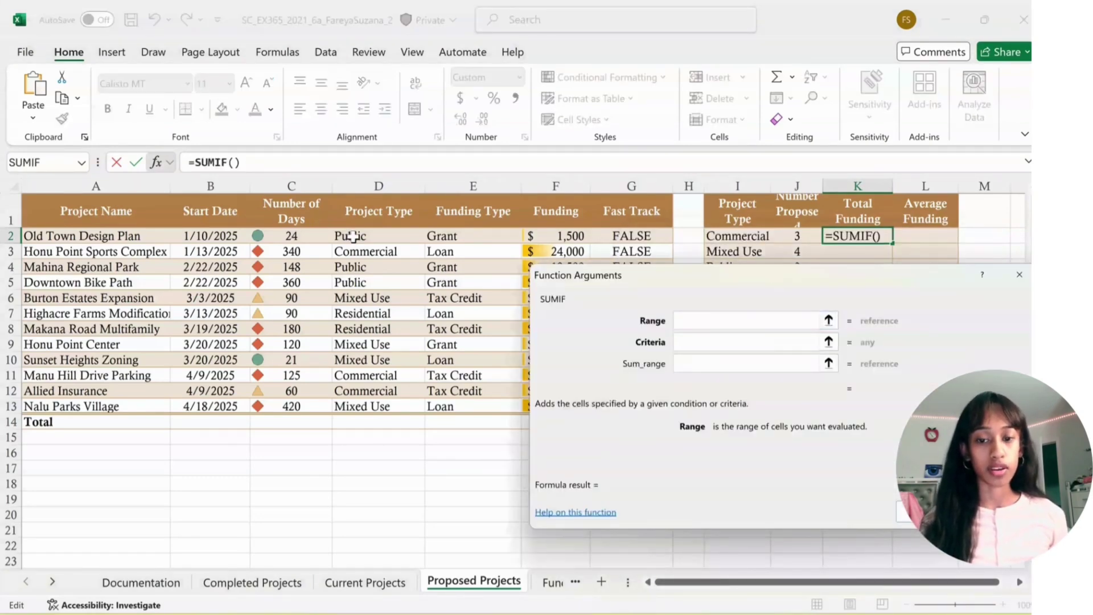
drag(354, 235, 360, 406)
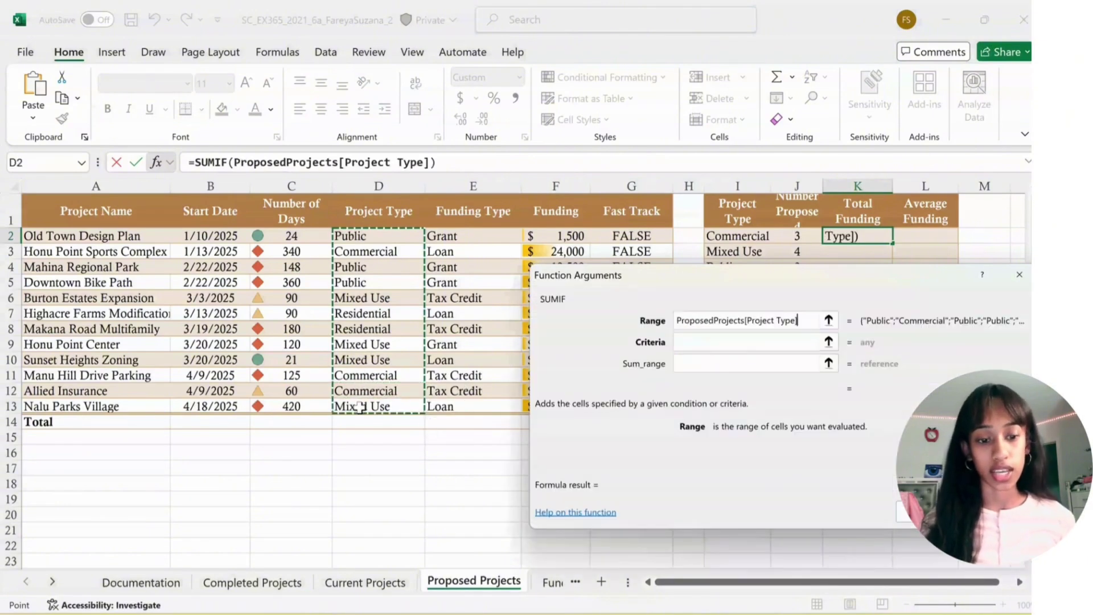
click(736, 343)
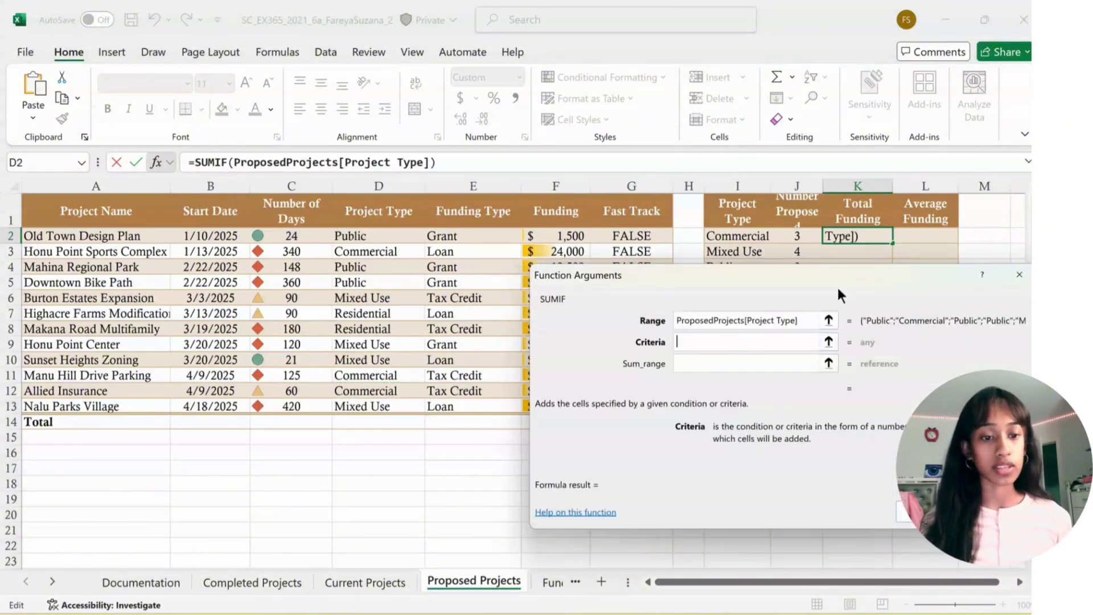
click(744, 237)
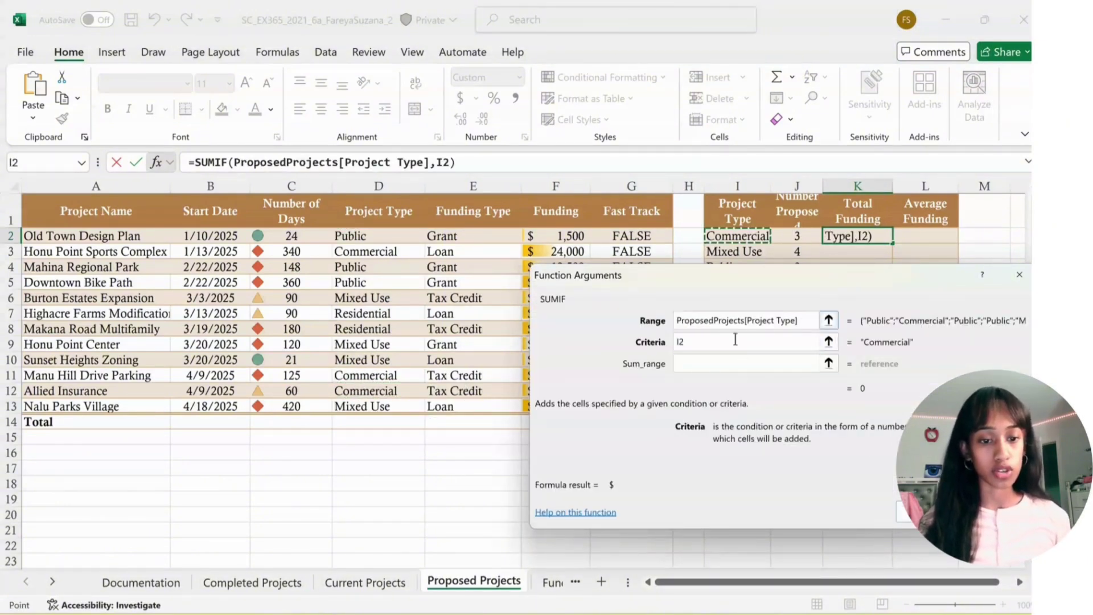
click(711, 365)
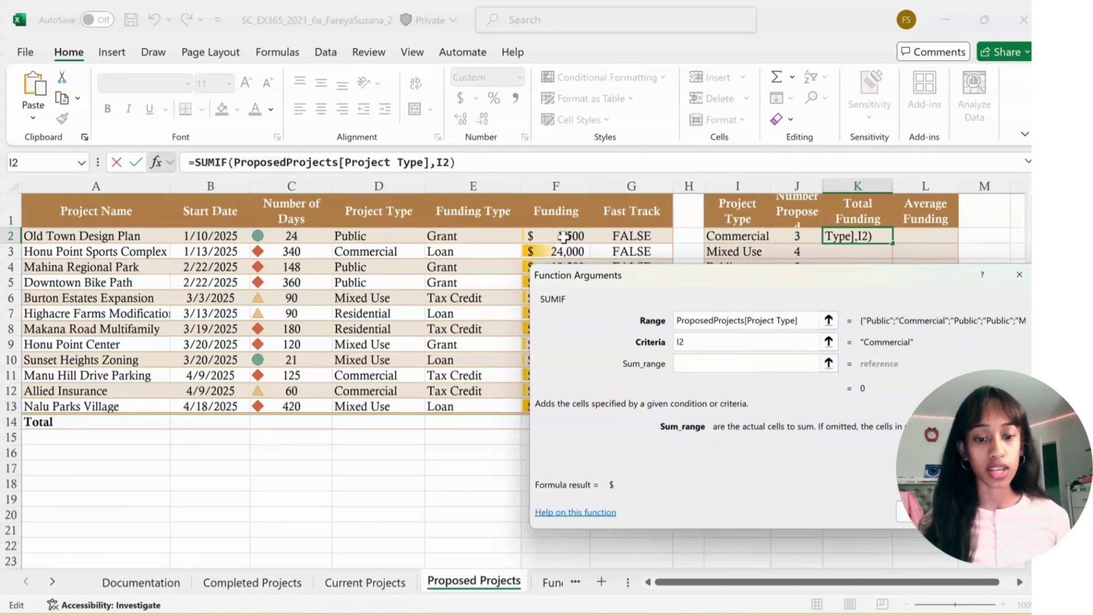
drag(562, 237, 561, 408)
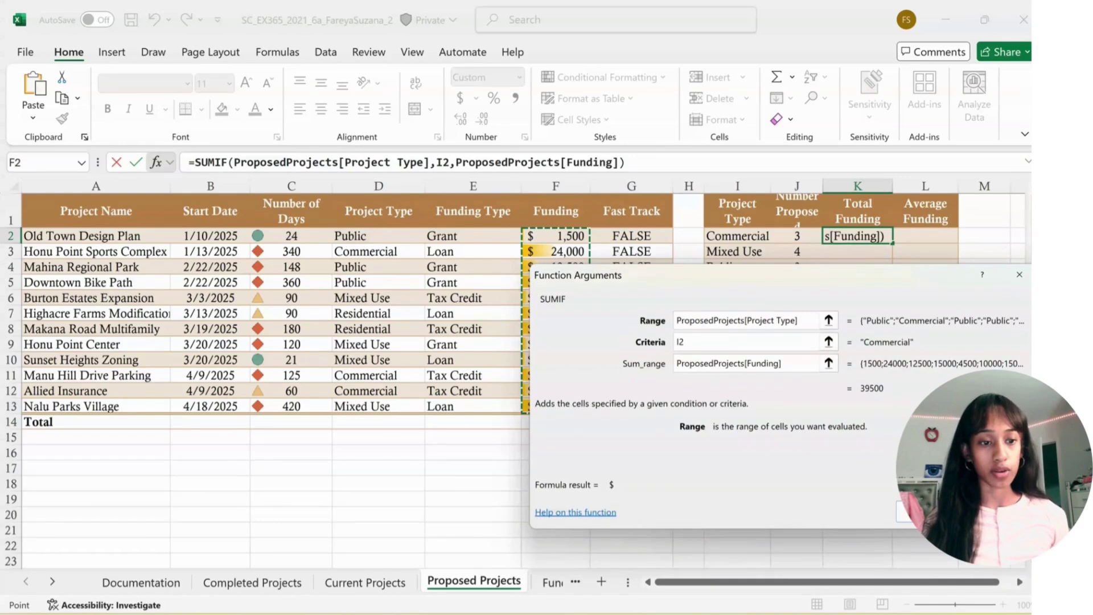
click(928, 512)
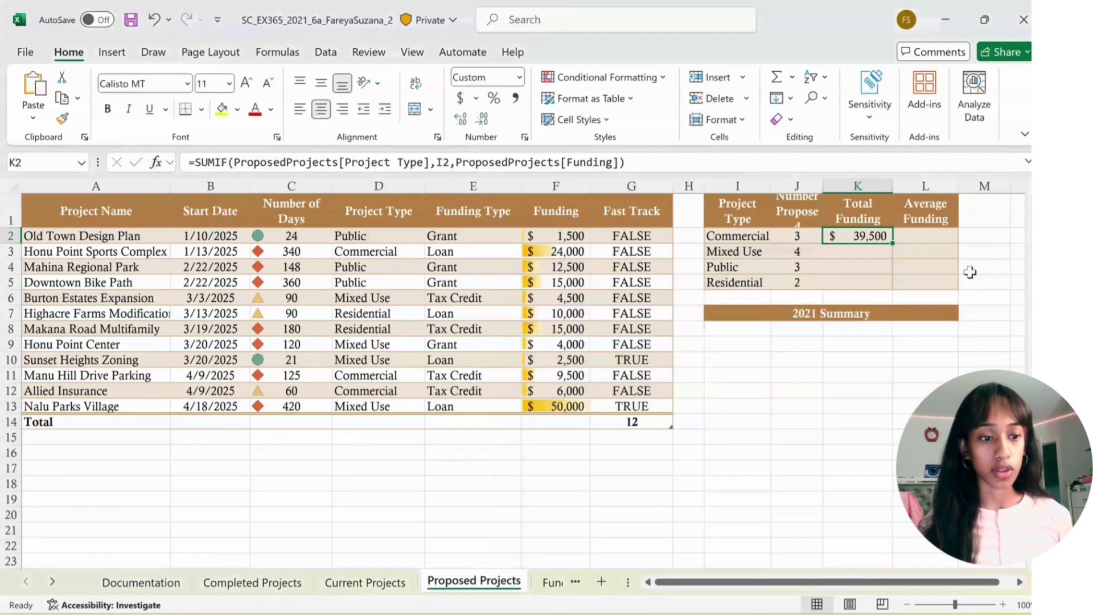
drag(895, 242, 889, 288)
click(844, 342)
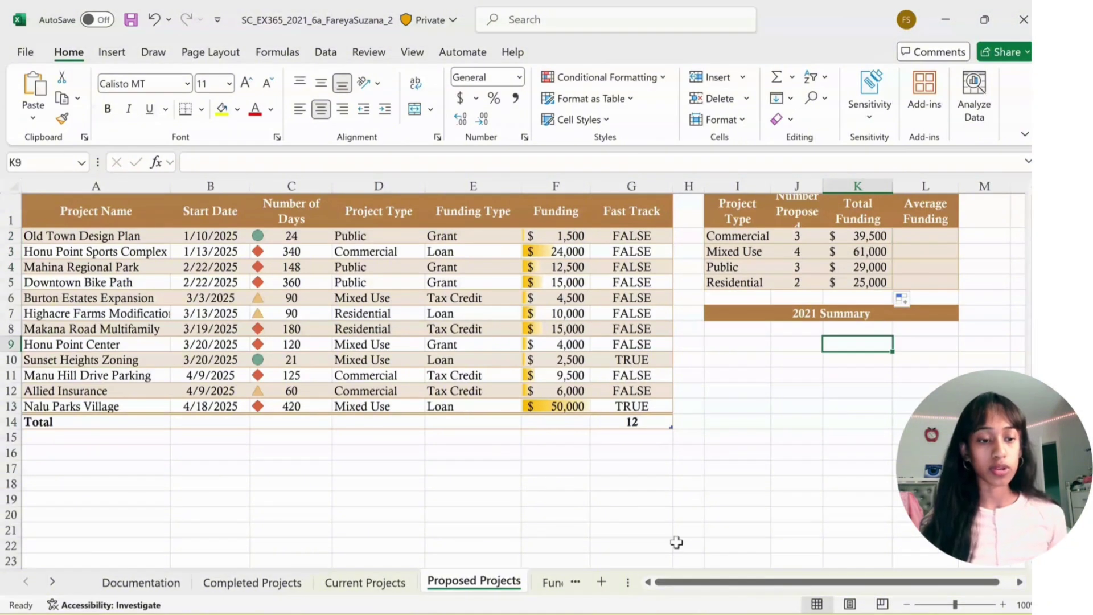
click(940, 230)
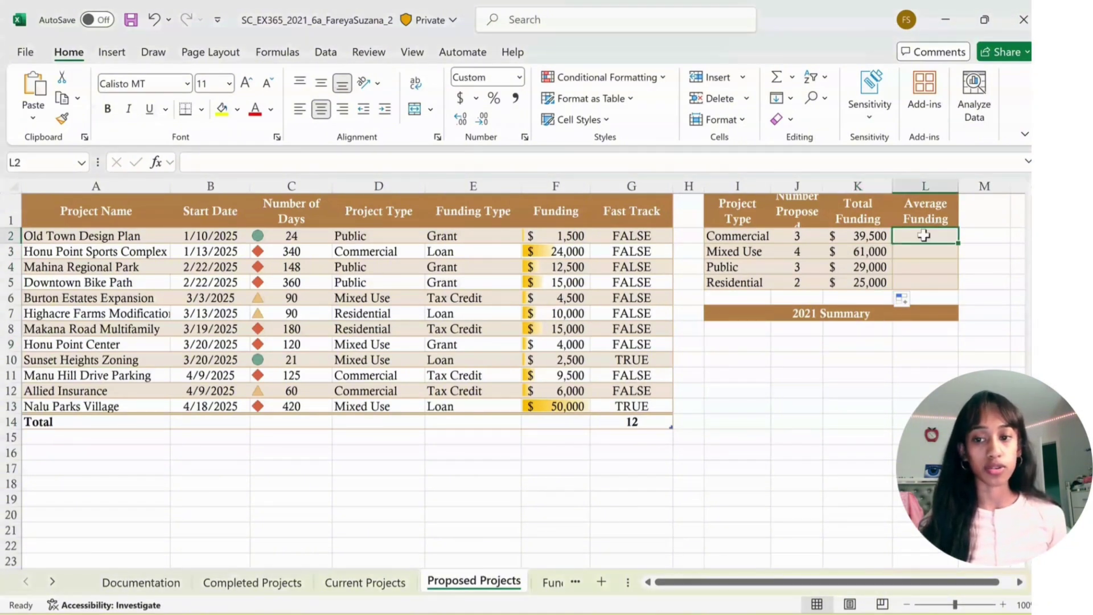
Enter AVERAGEIF in L2 (range Project Type, criteria I2, average range Funding) and fill to L5.
click(165, 162)
text(av)
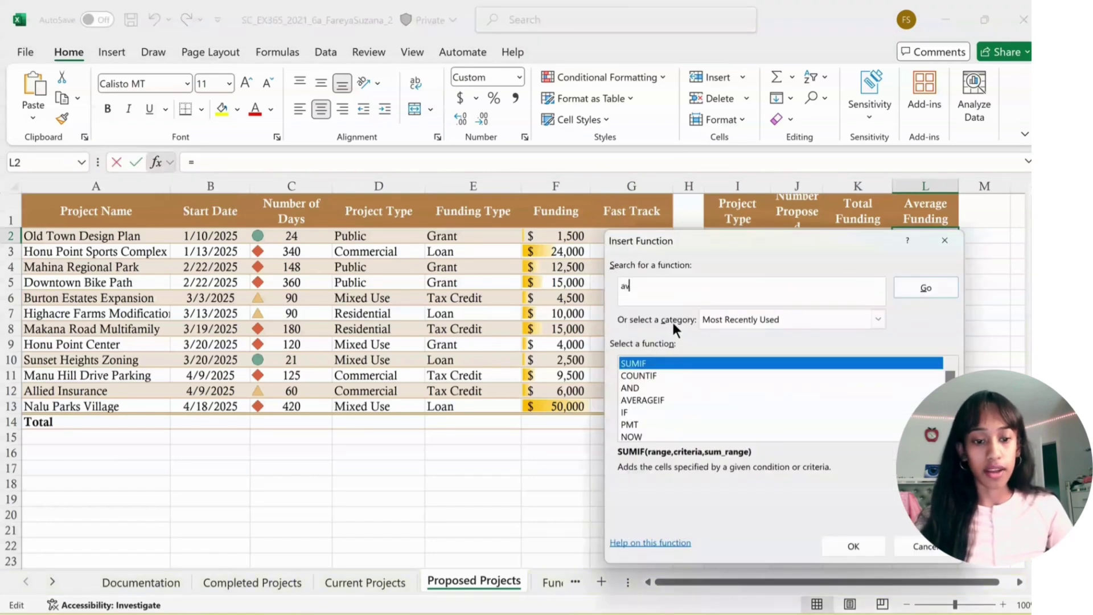
text(erag)
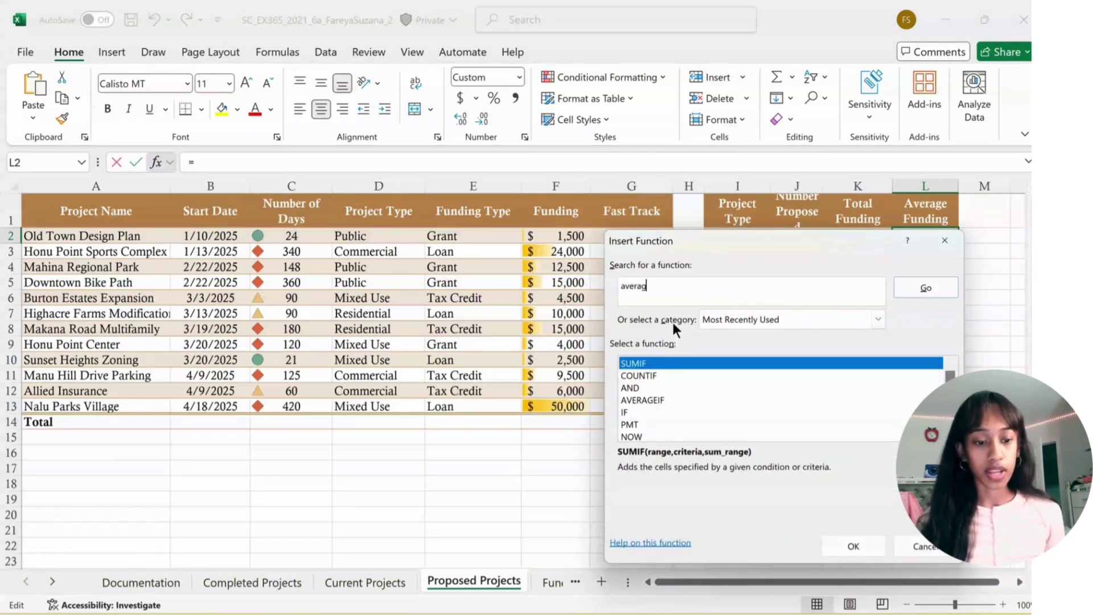
text(eif)
key(Return)
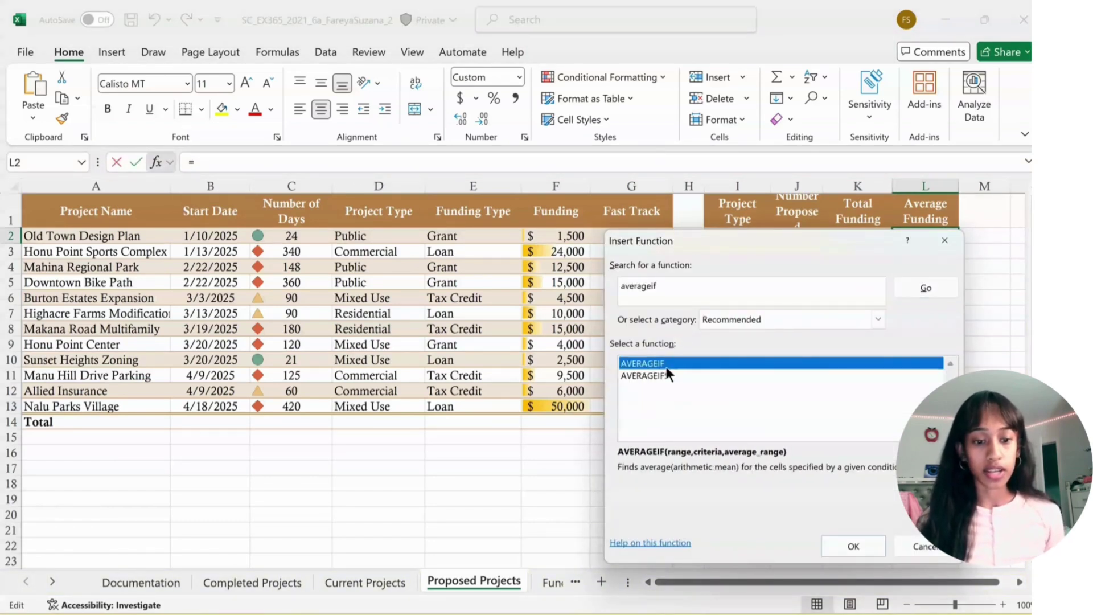
click(854, 548)
drag(369, 240, 371, 407)
click(694, 342)
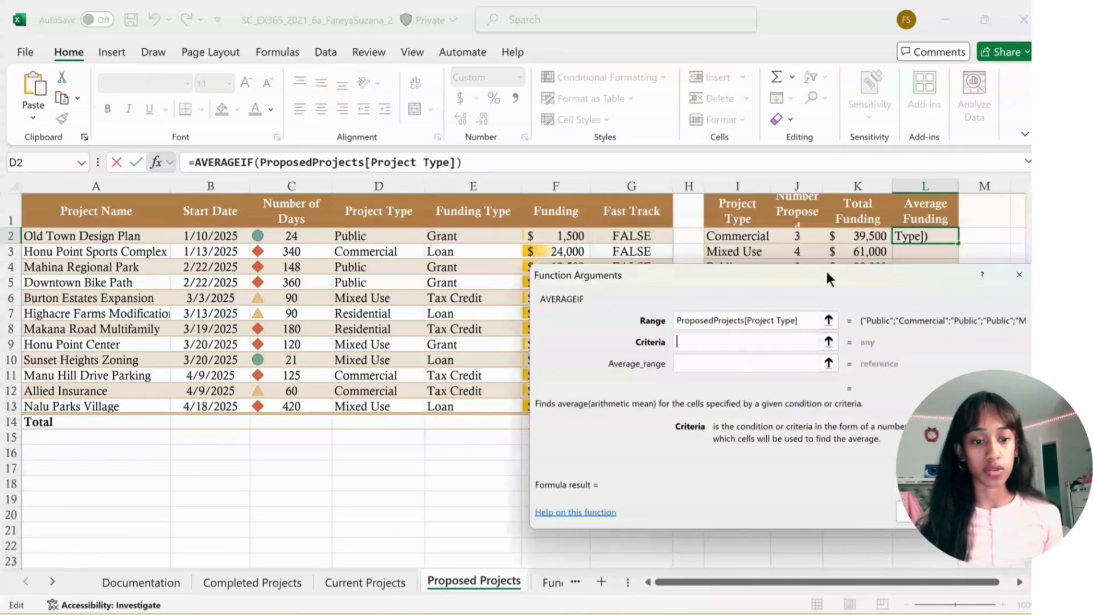
click(761, 237)
click(706, 363)
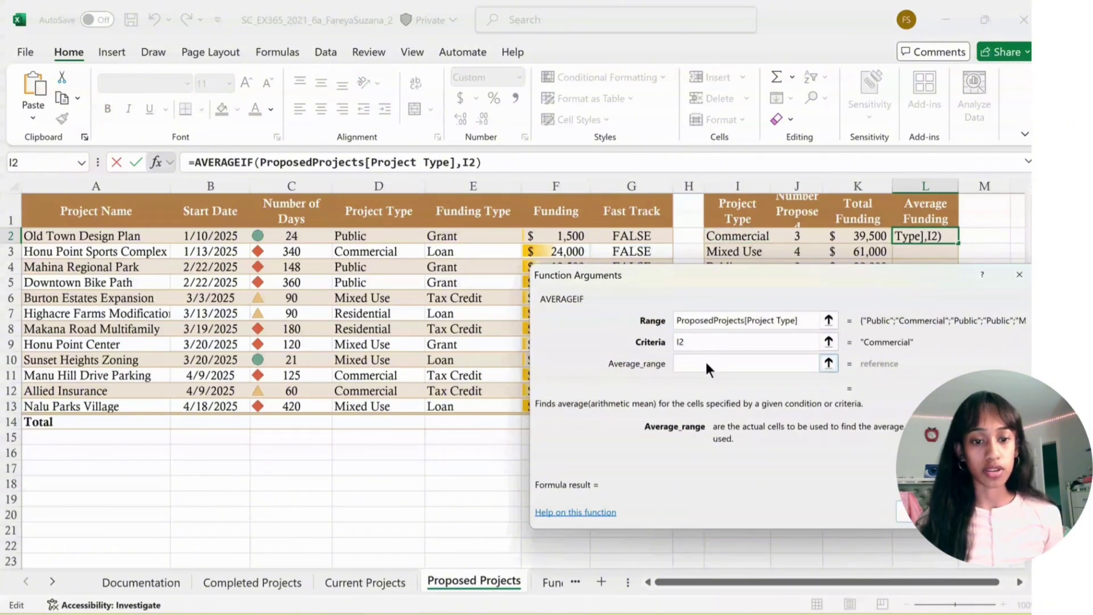
drag(557, 235, 563, 411)
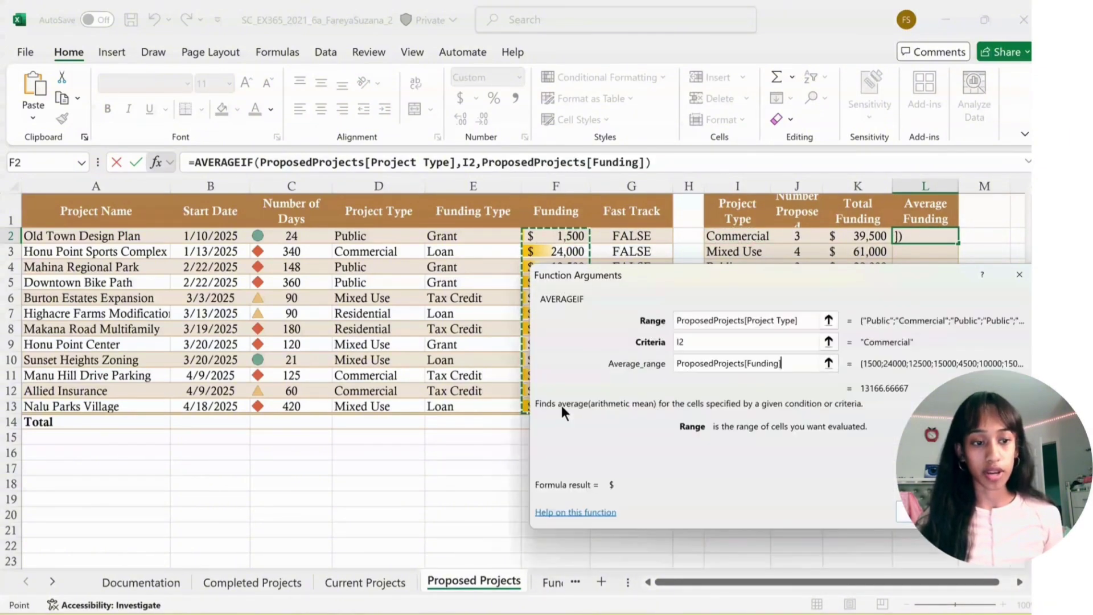
click(905, 512)
drag(958, 243, 956, 291)
click(923, 330)
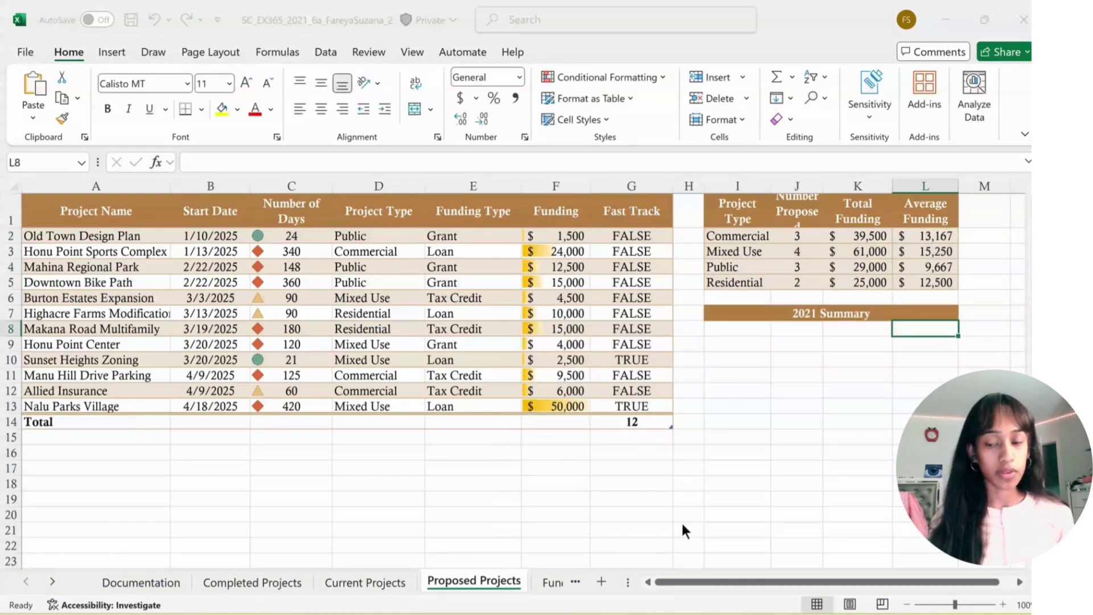
Type the headers Project Type, Started, Completed and Funding across I8:L8.
scroll(800, 387, right, 2)
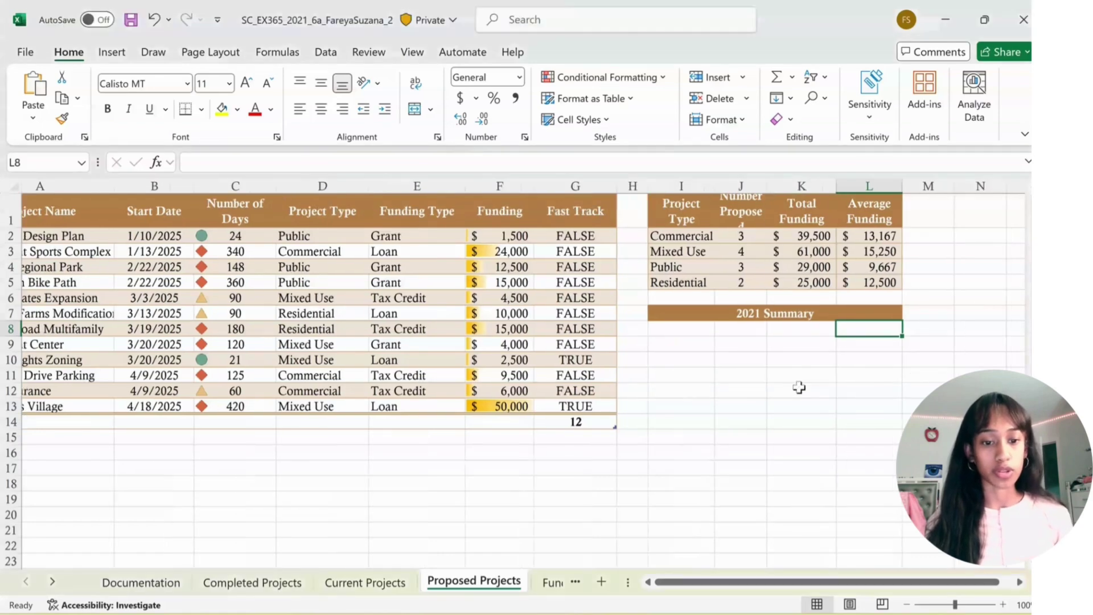
scroll(800, 387, right, 1)
click(586, 330)
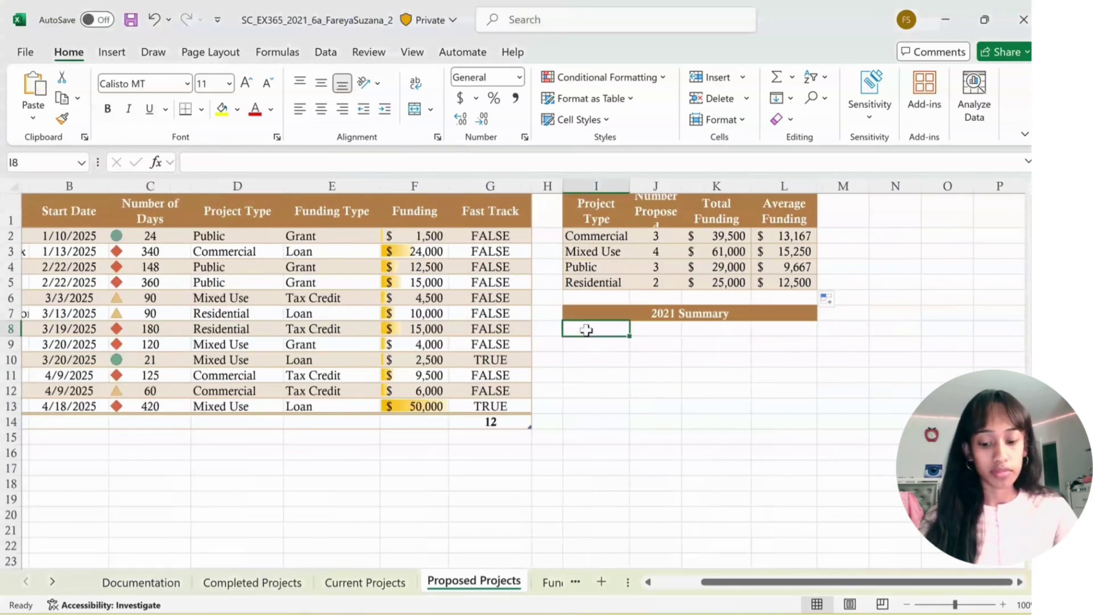
text(Project)
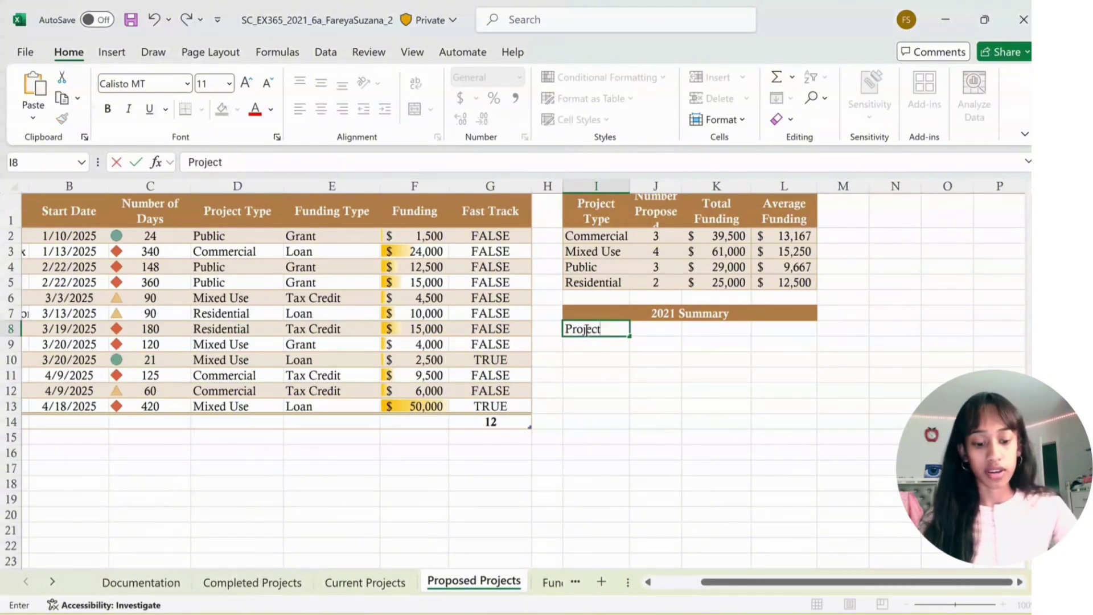
text( Type)
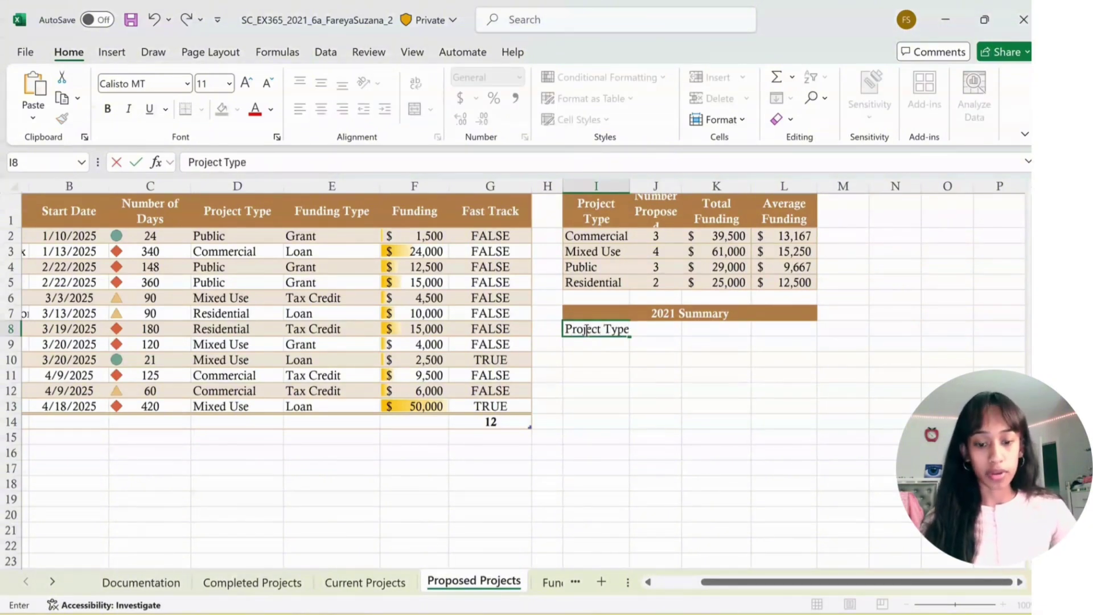
key(Tab)
text(Started)
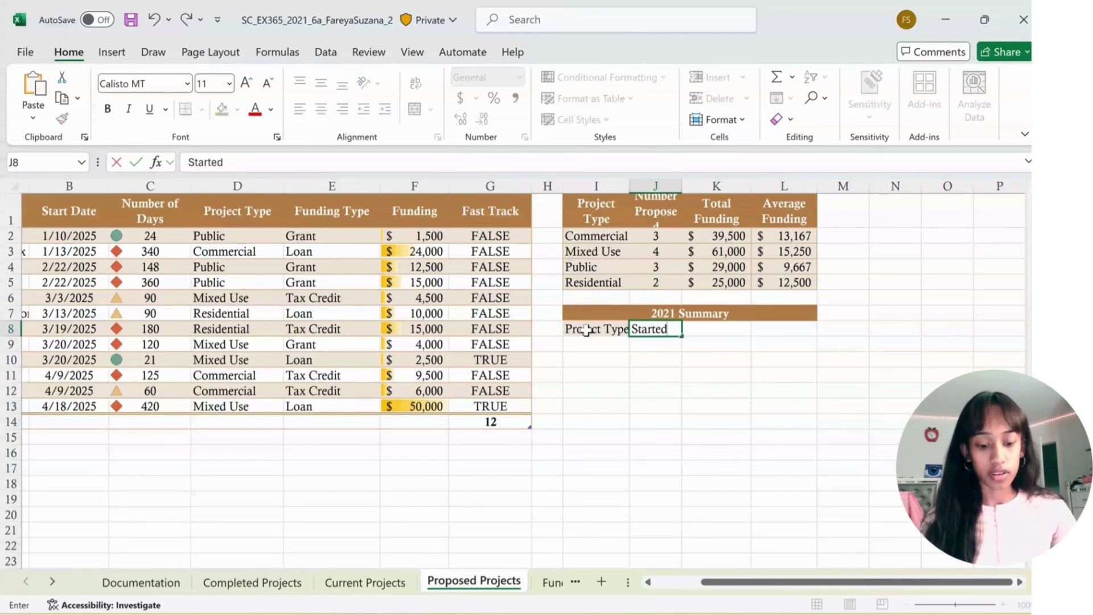
key(Tab)
text(Complete)
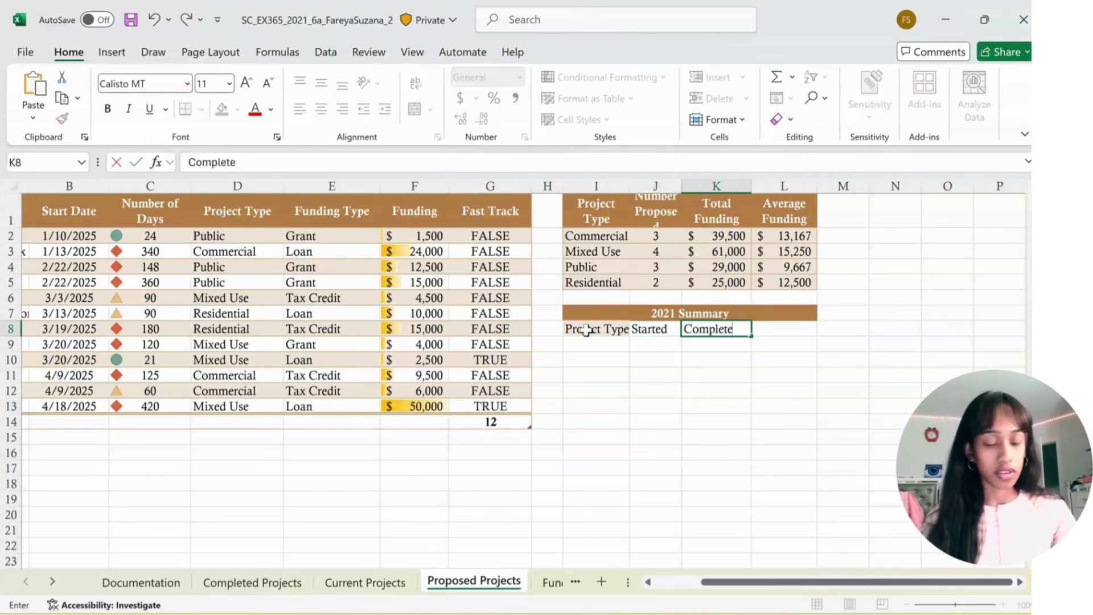
text(d)
key(Tab)
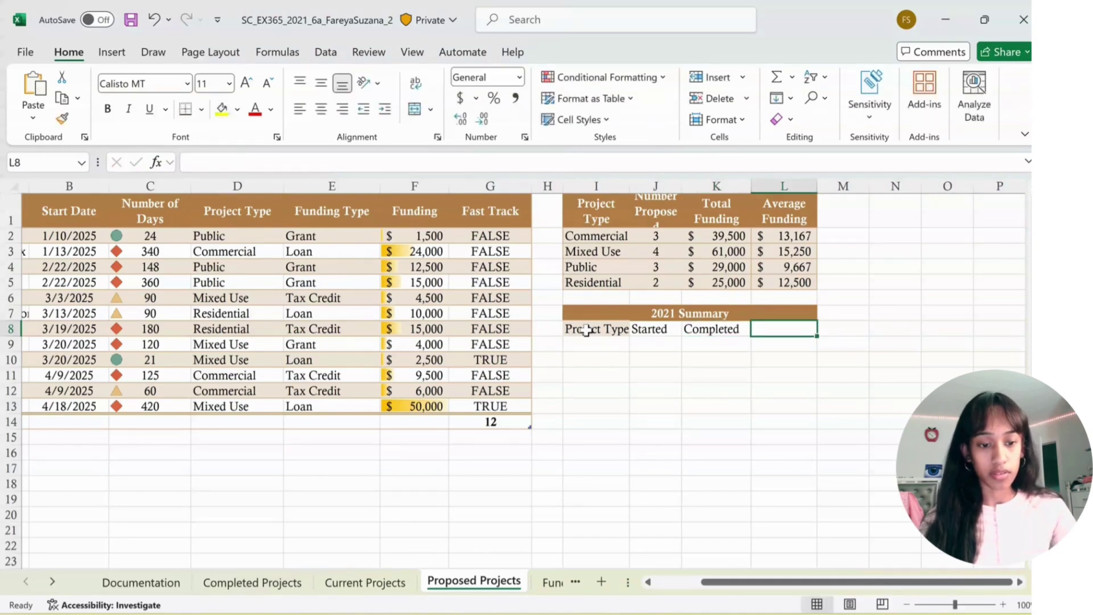
text(Funding)
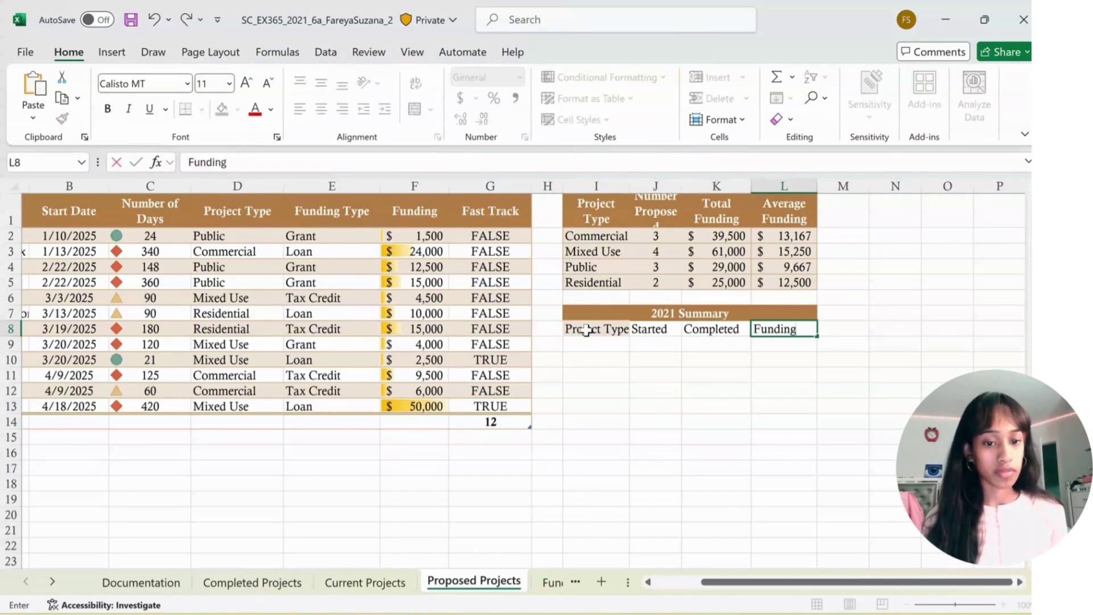
click(591, 343)
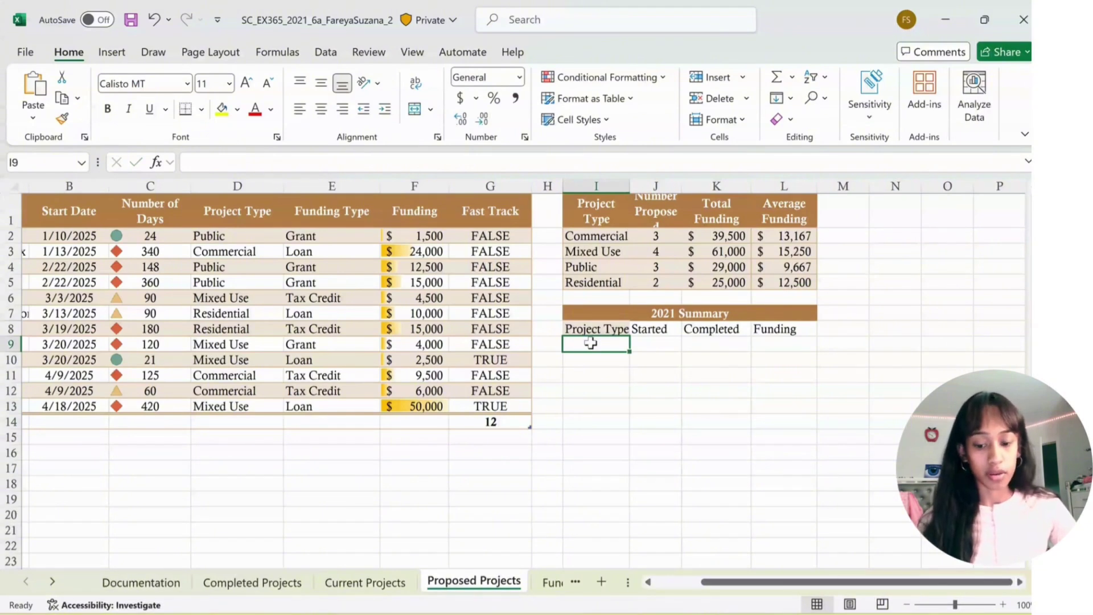
Enter the Commercial row: 5 started, 3 completed, $45,500 funding.
text(Commercisl)
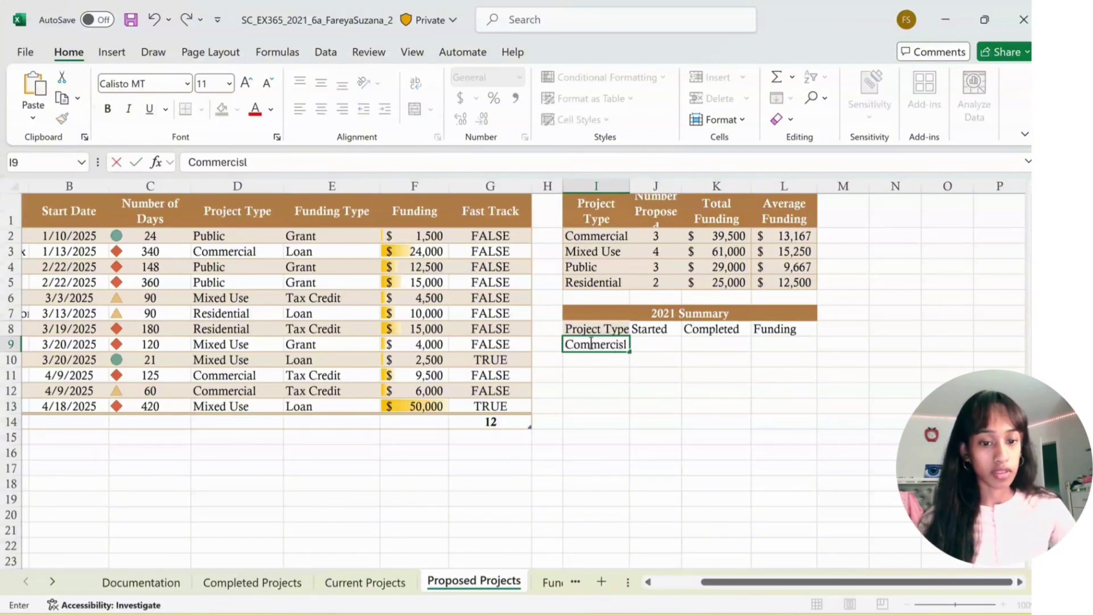
key(BackSpace)
key(BackSpace)
text(al)
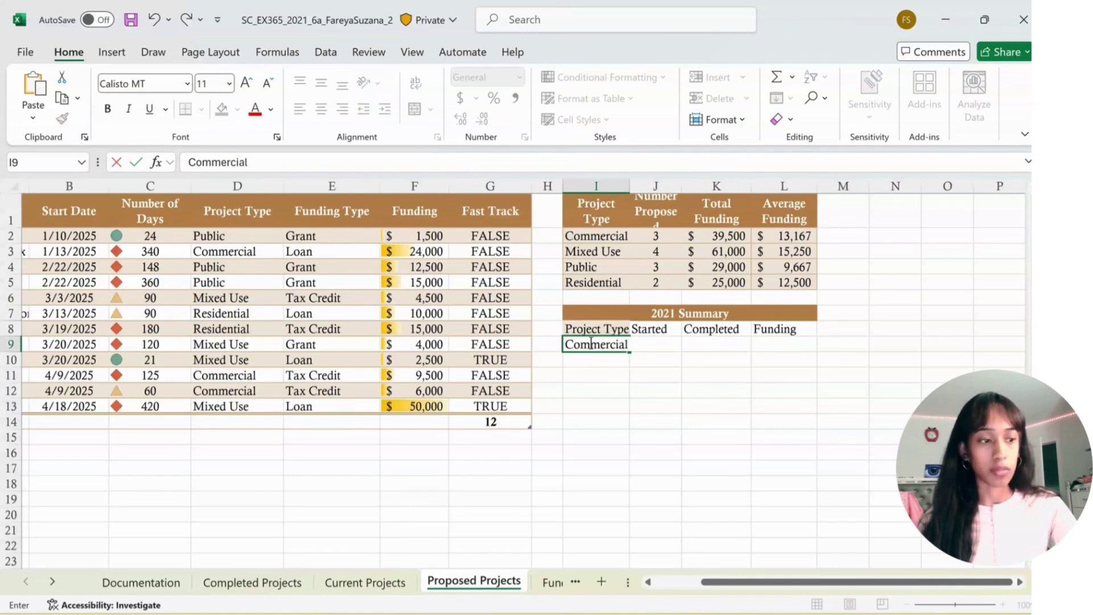
key(Tab)
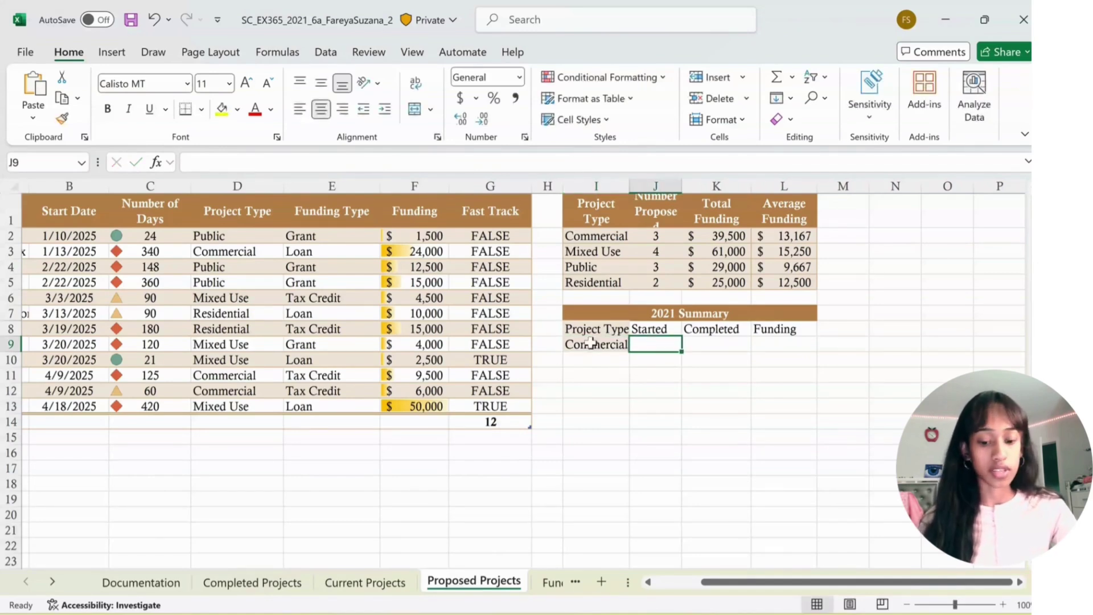
text(5)
key(Tab)
text(3)
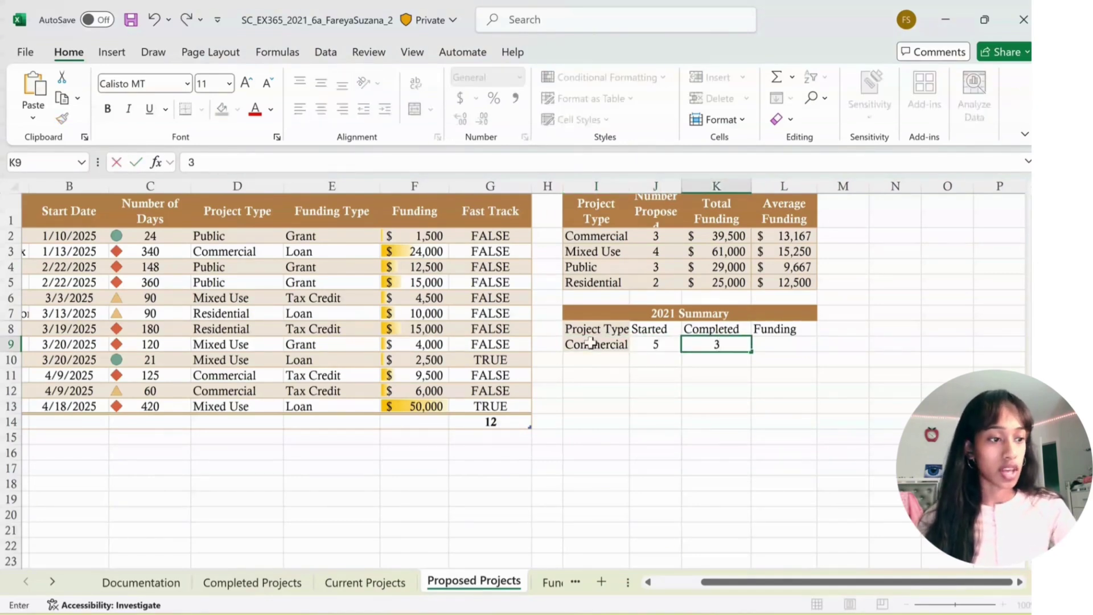
key(Tab)
text(4500)
key(BackSpace)
key(BackSpace)
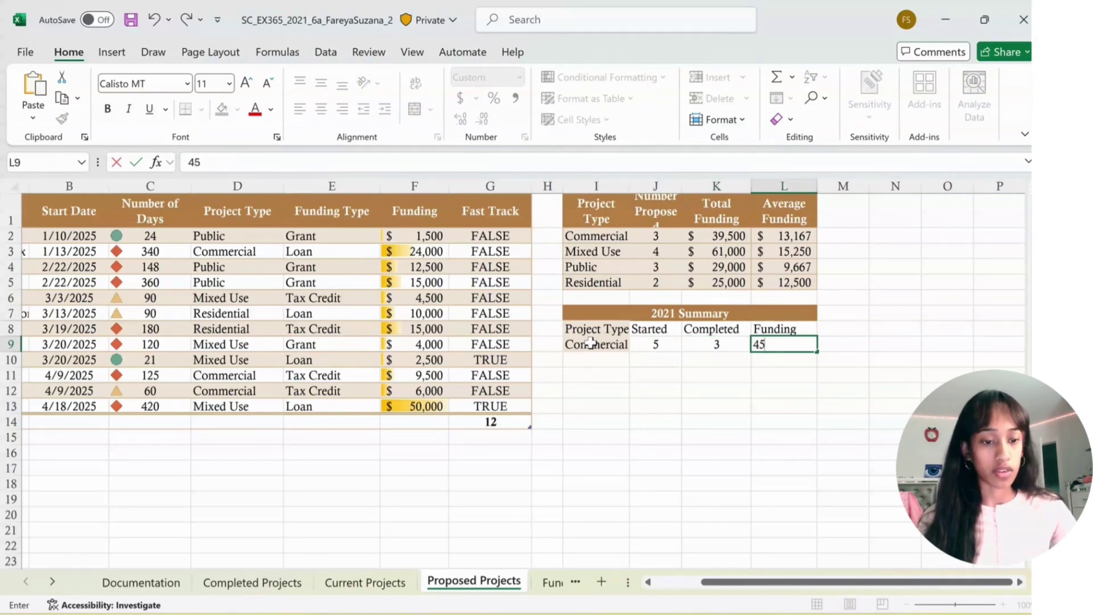
text(5000)
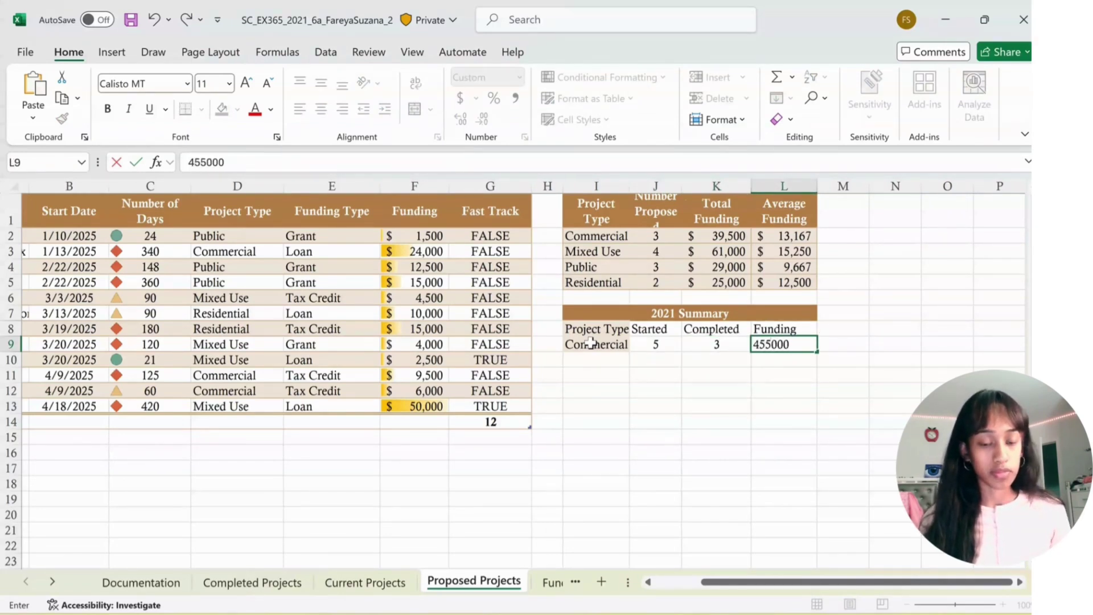
key(BackSpace)
key(Return)
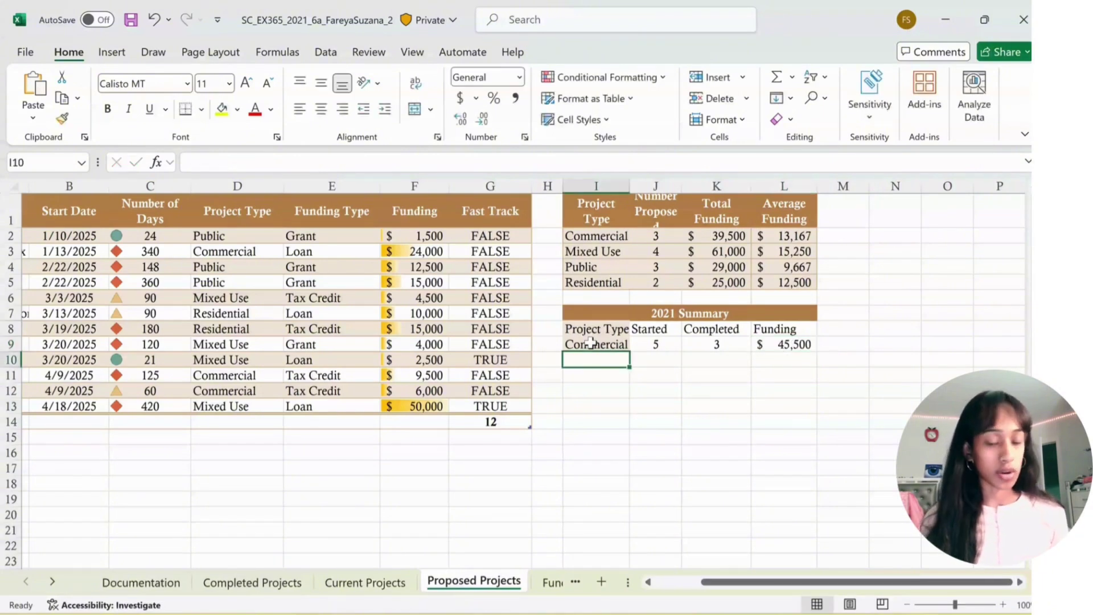
Enter the Mixed Use row: 4 started, 2 completed, $57,800 funding.
text(Mized)
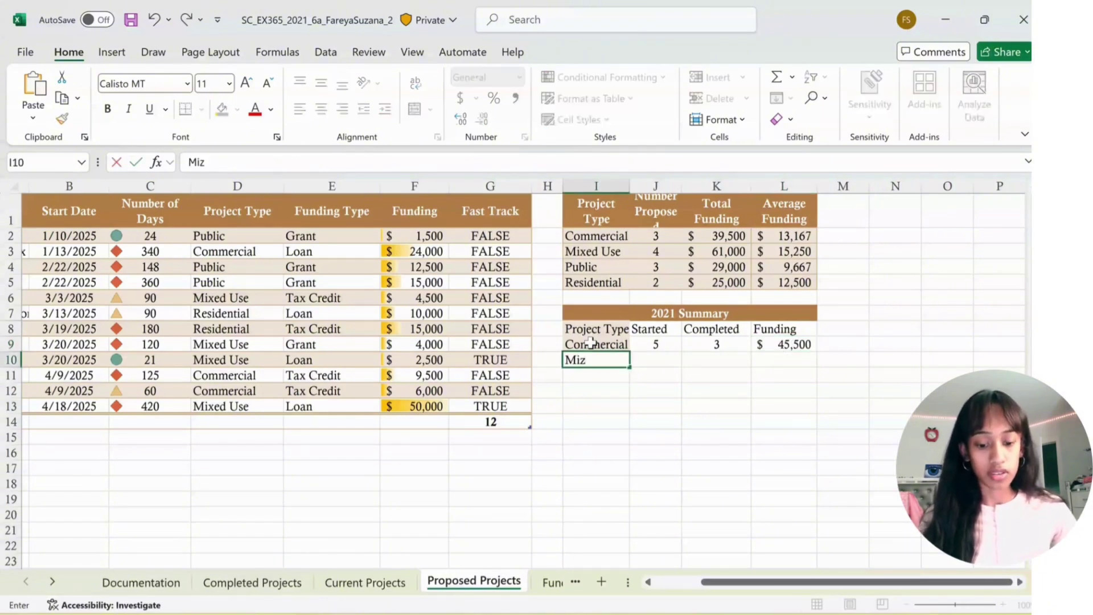
key(BackSpace)
key(BackSpace)
key(BackSpace)
text(x)
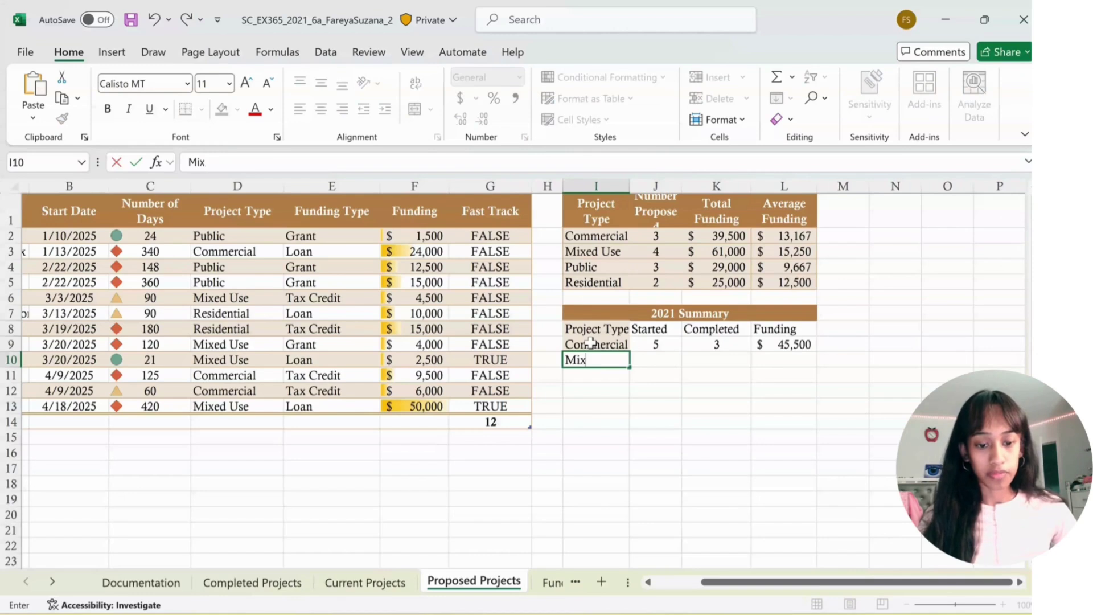
text(ed Use)
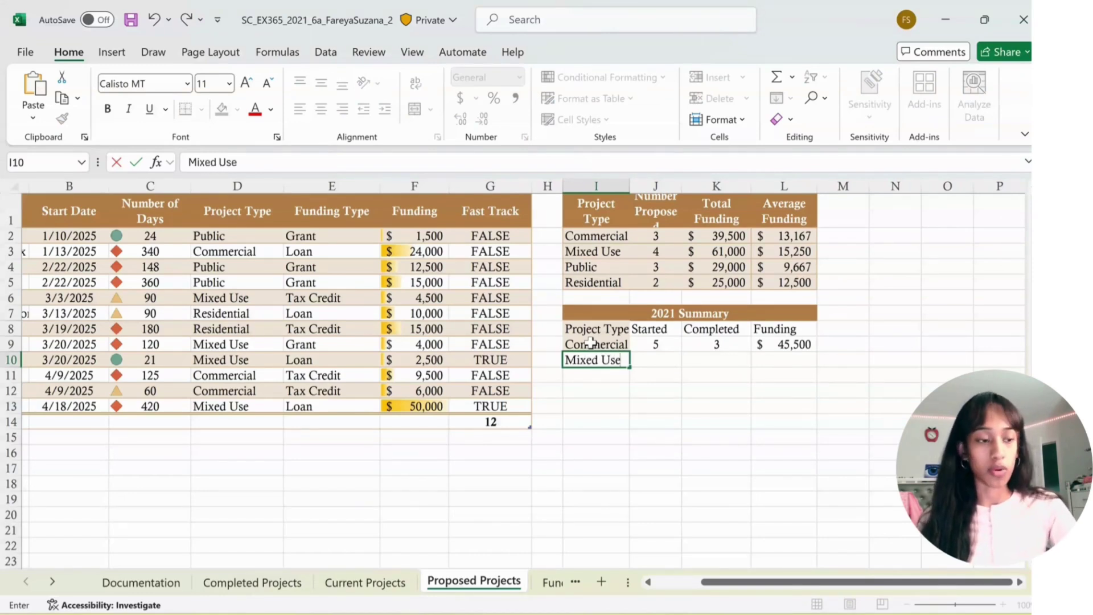
key(Tab)
text(4)
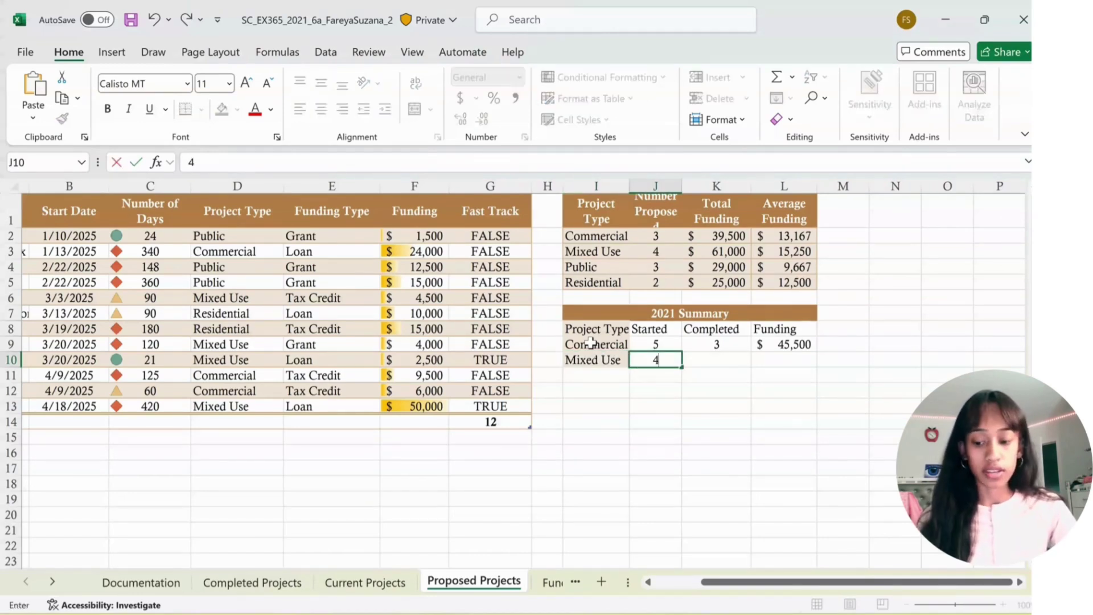
key(Tab)
text(2)
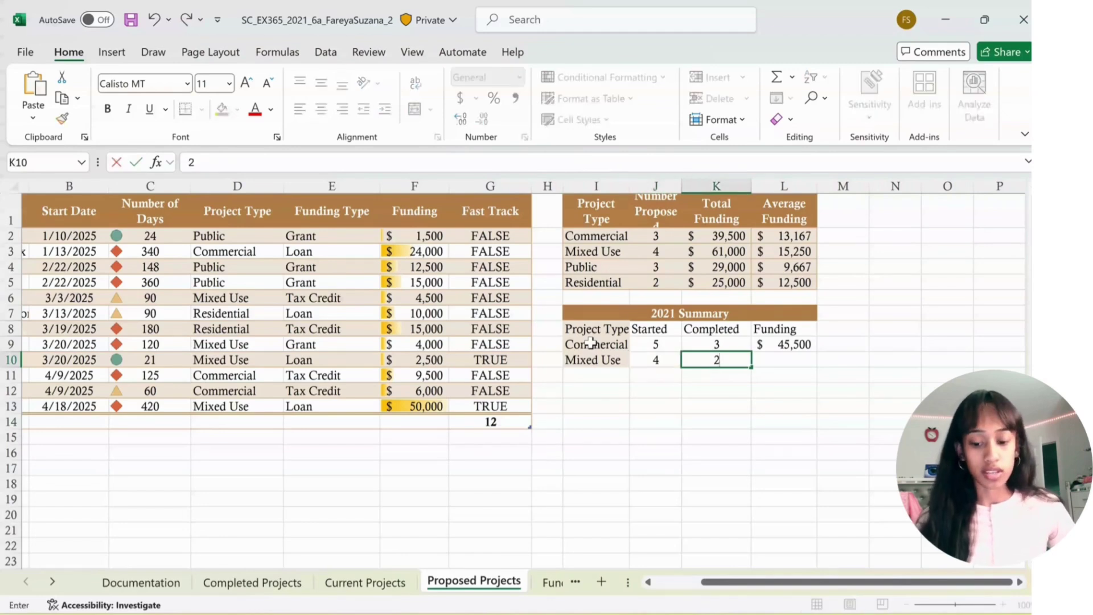
key(Tab)
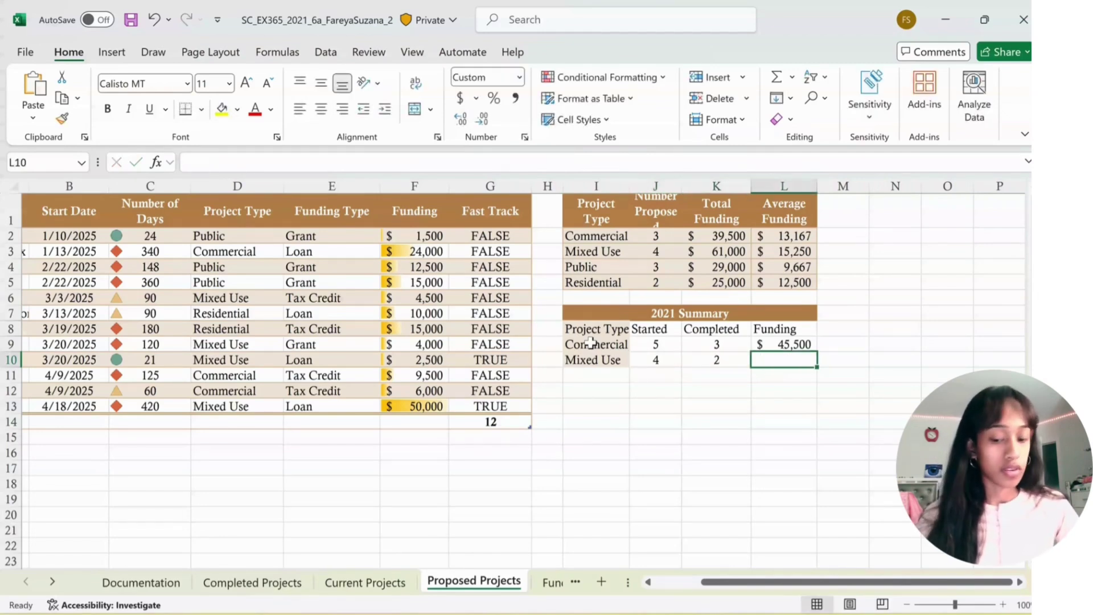
text(57800)
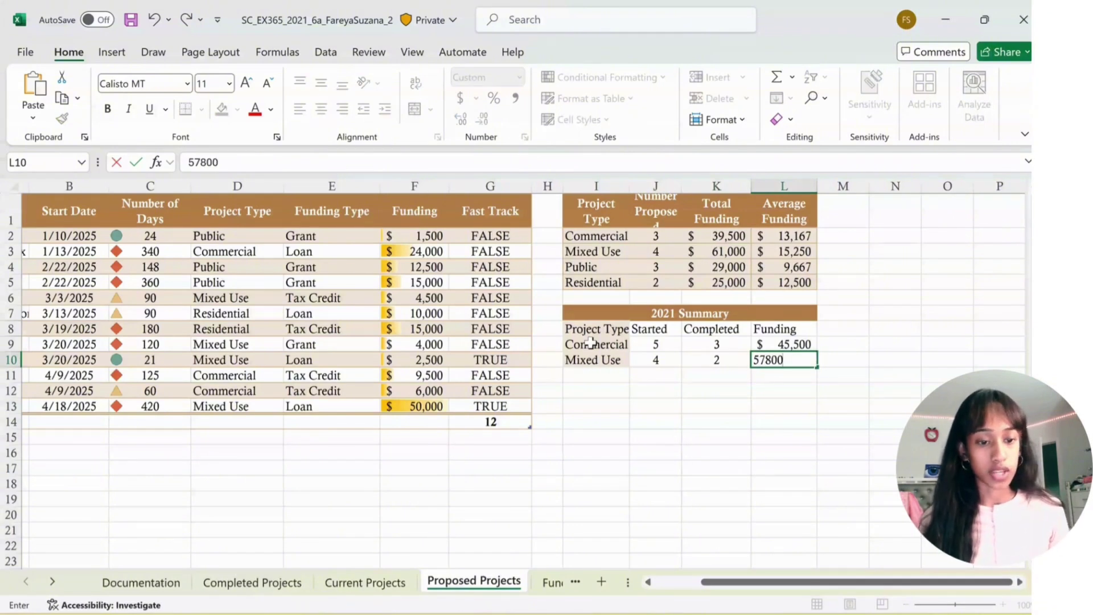
key(Return)
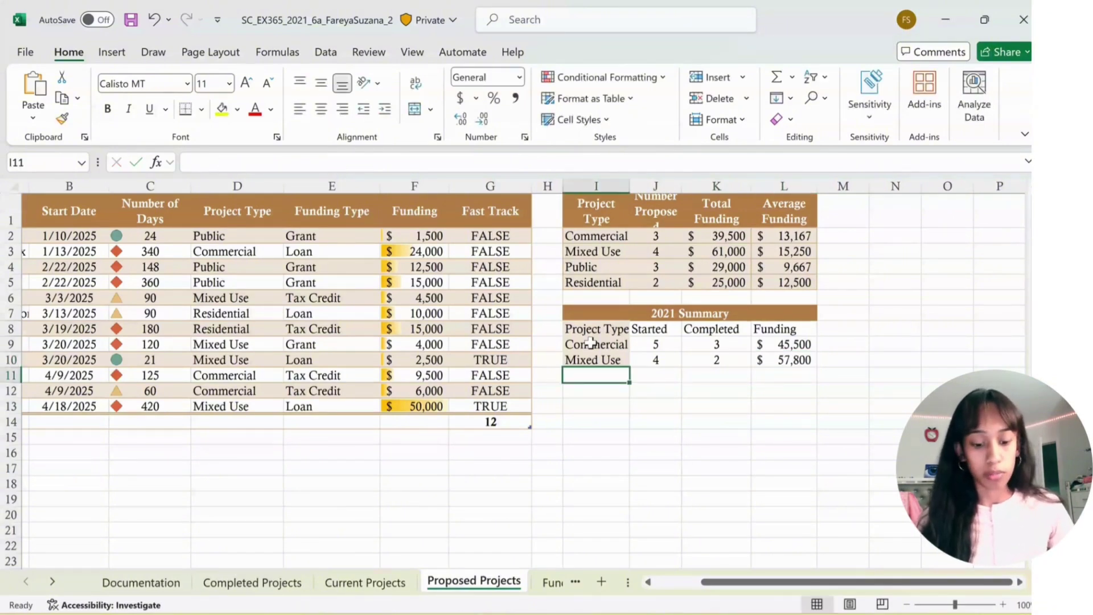
Enter the Public row: 4 started, 3 completed, $33,750 funding.
text(Public)
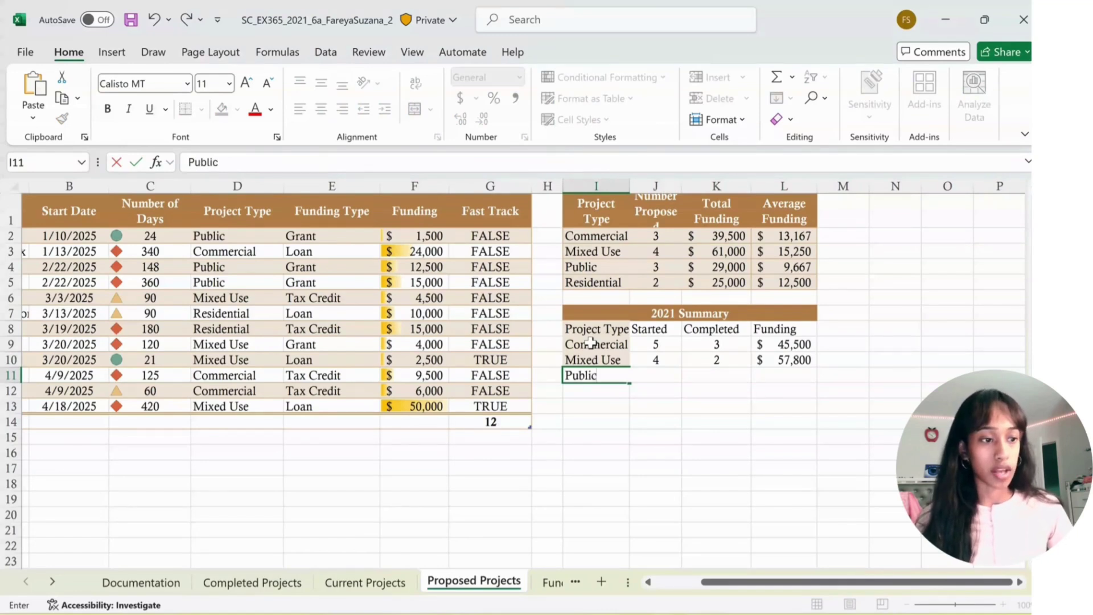
key(Tab)
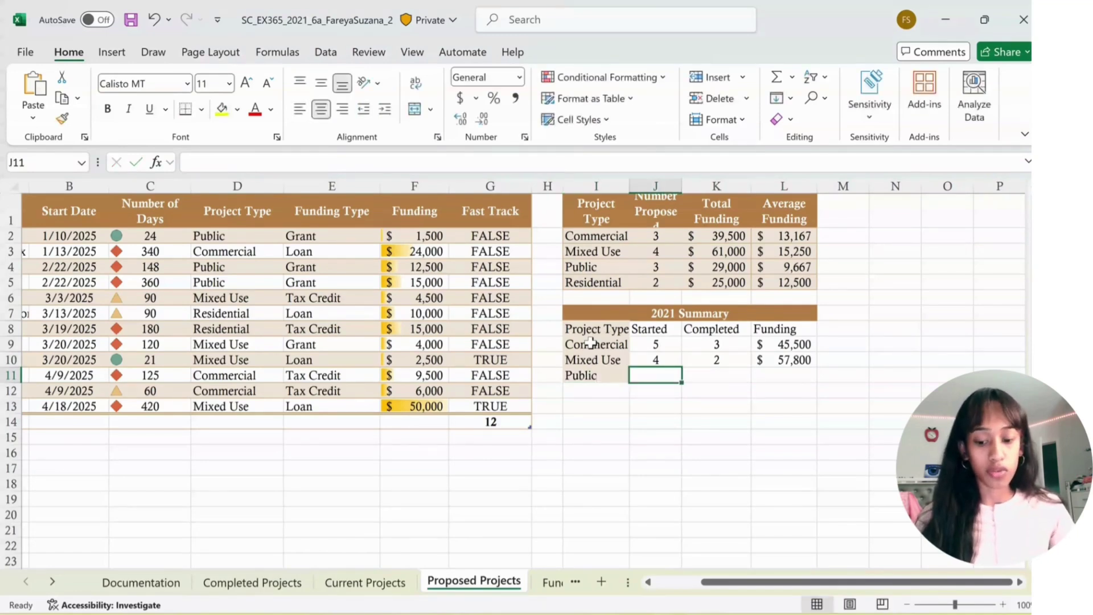
text(4)
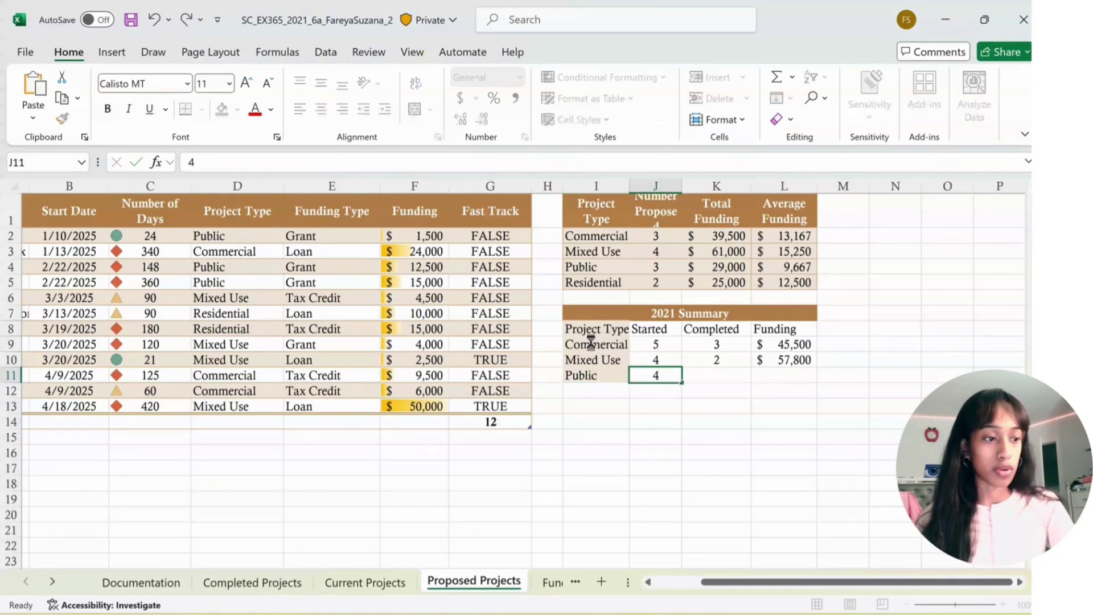
key(Tab)
text(3)
key(Tab)
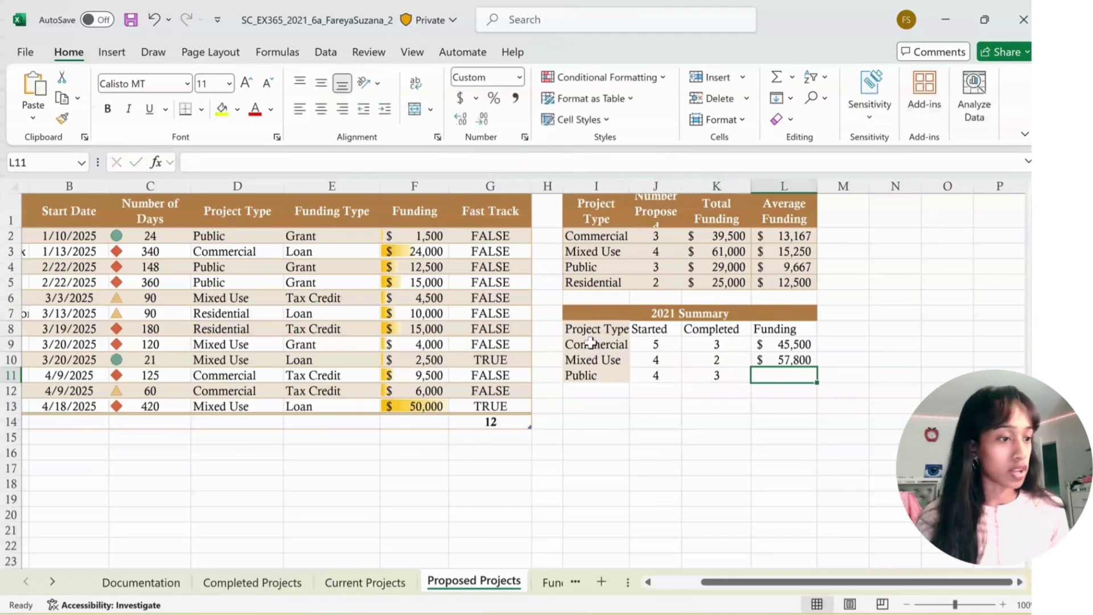
text(33)
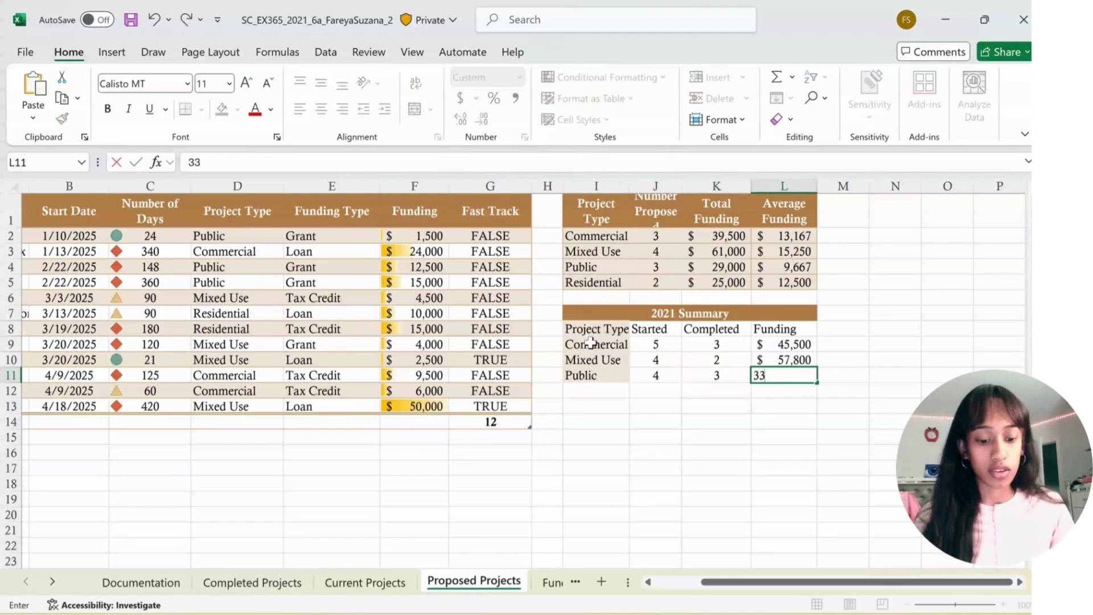
text(750)
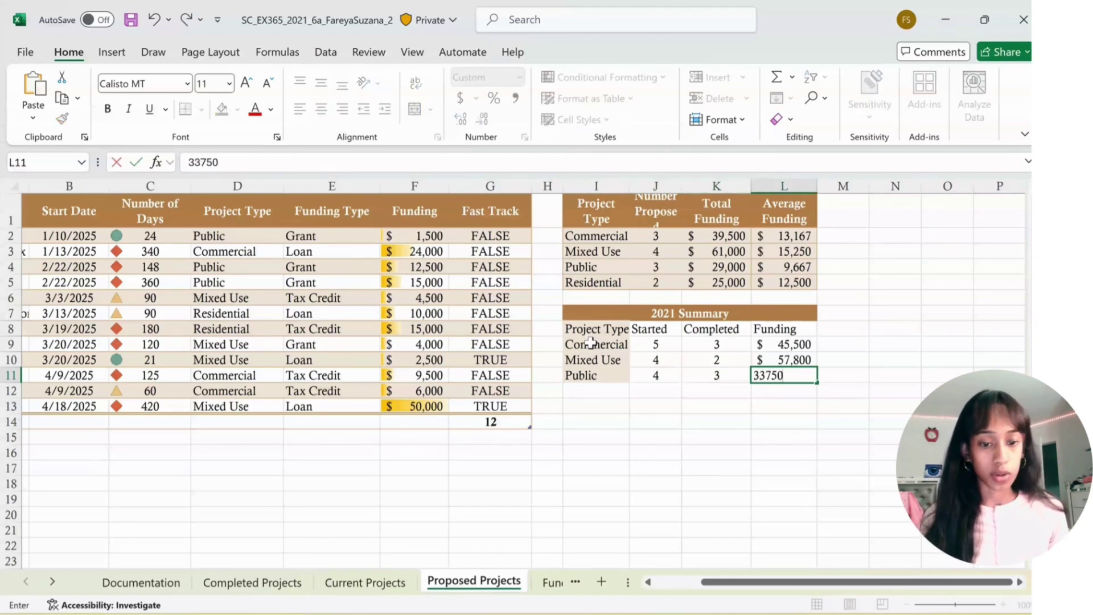
key(Return)
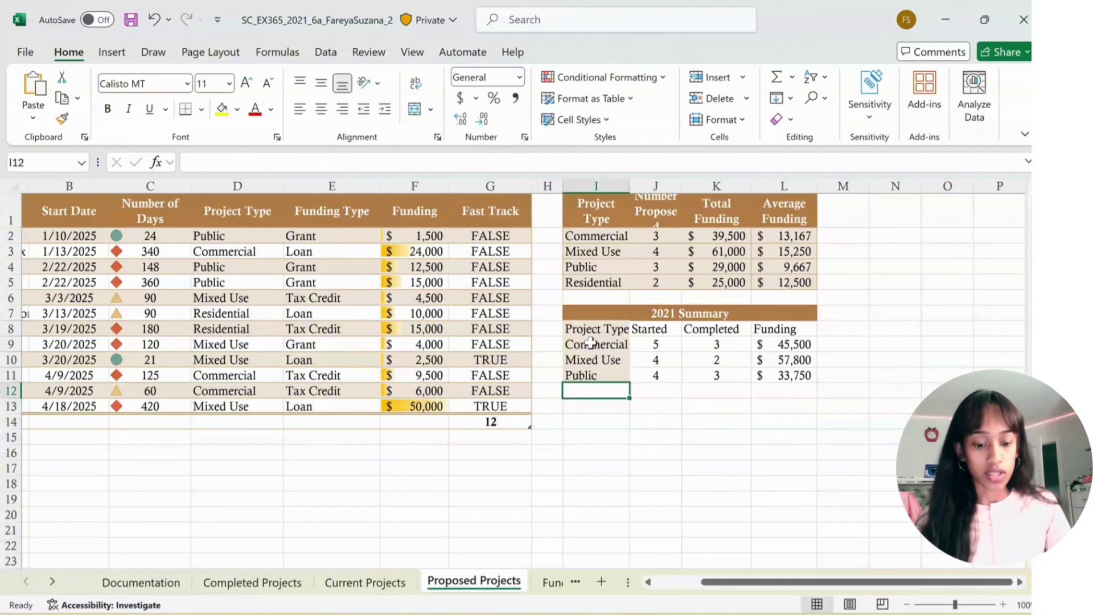
Enter the Residential row: 3 started, 3 completed, $41,325 funding.
text(Residential)
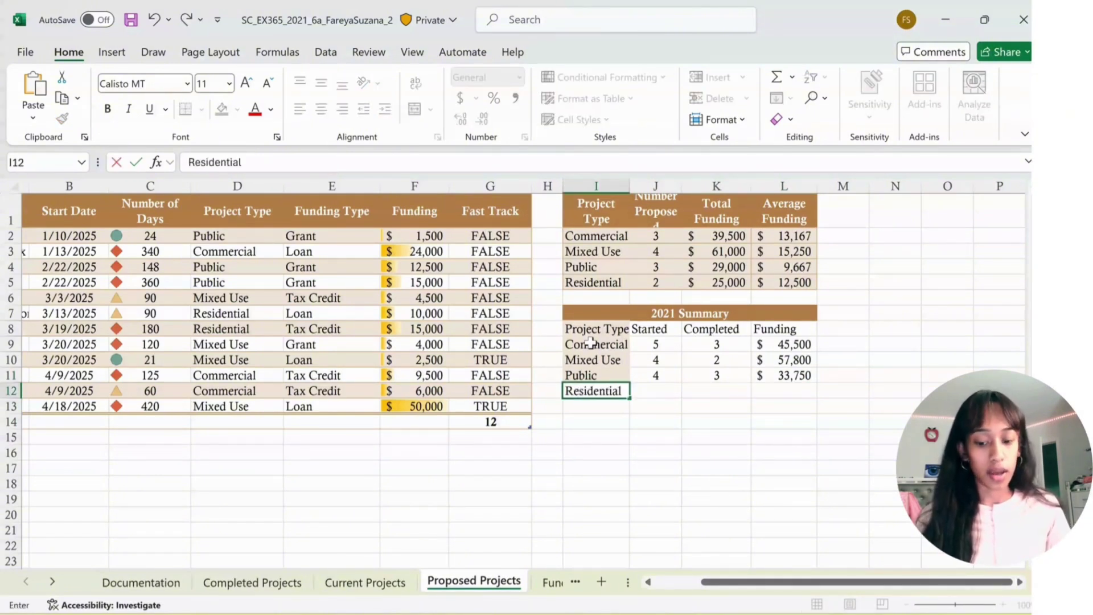
key(ctrl+Return)
key(Tab)
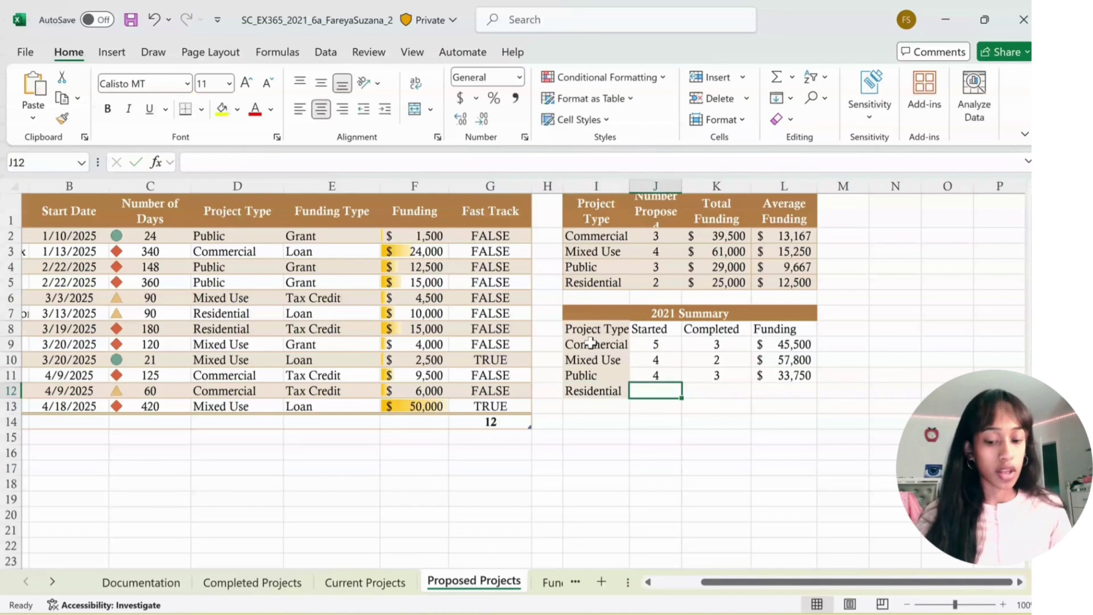
text(3)
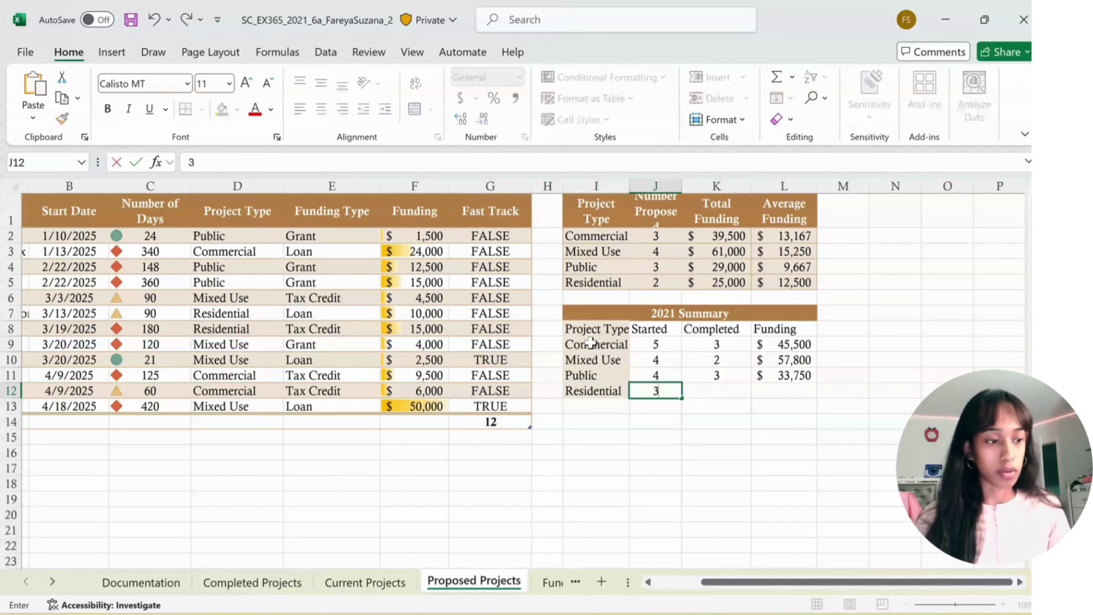
key(Tab)
text(3)
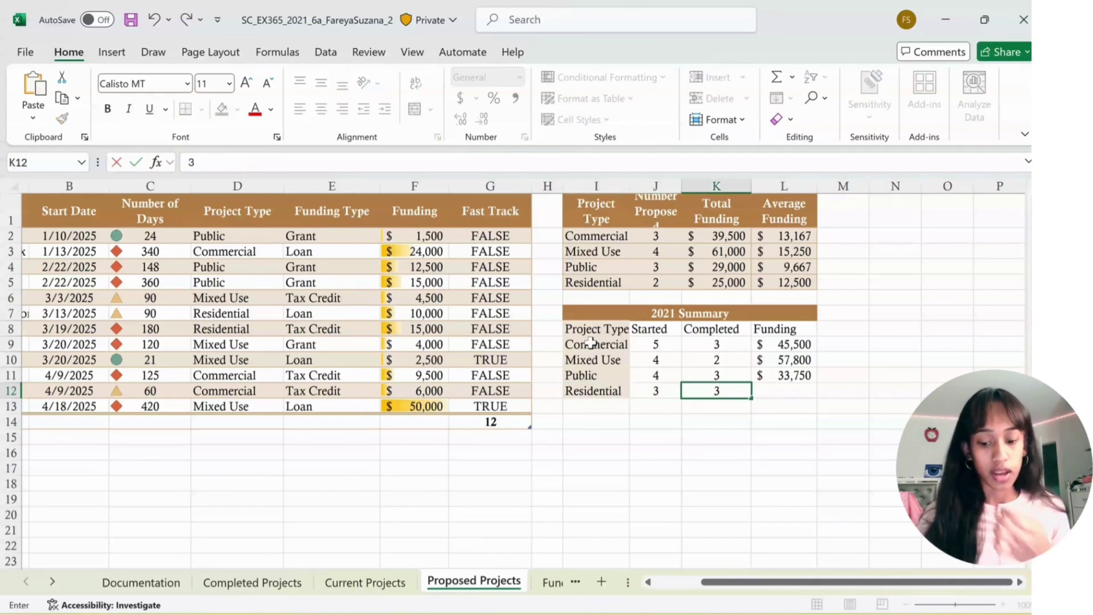
key(Tab)
text(41)
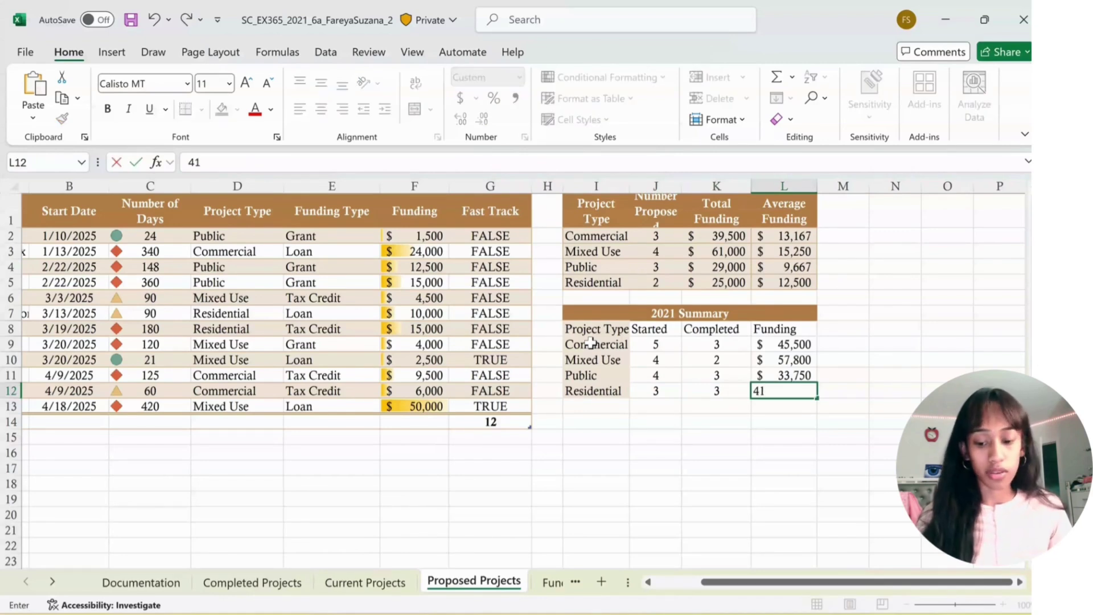
text(,32)
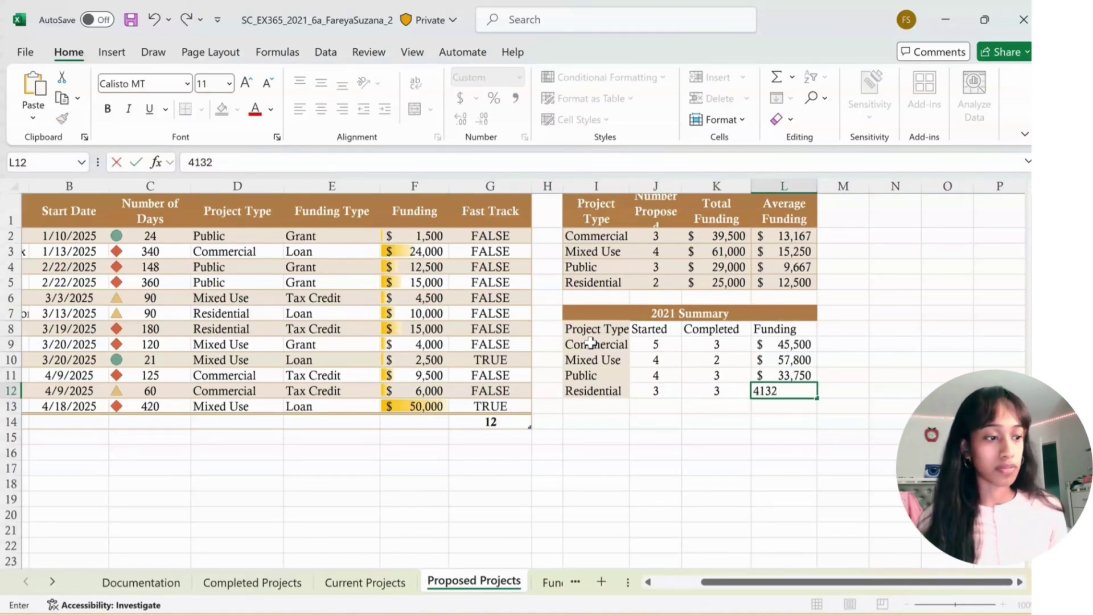
text(5)
key(Return)
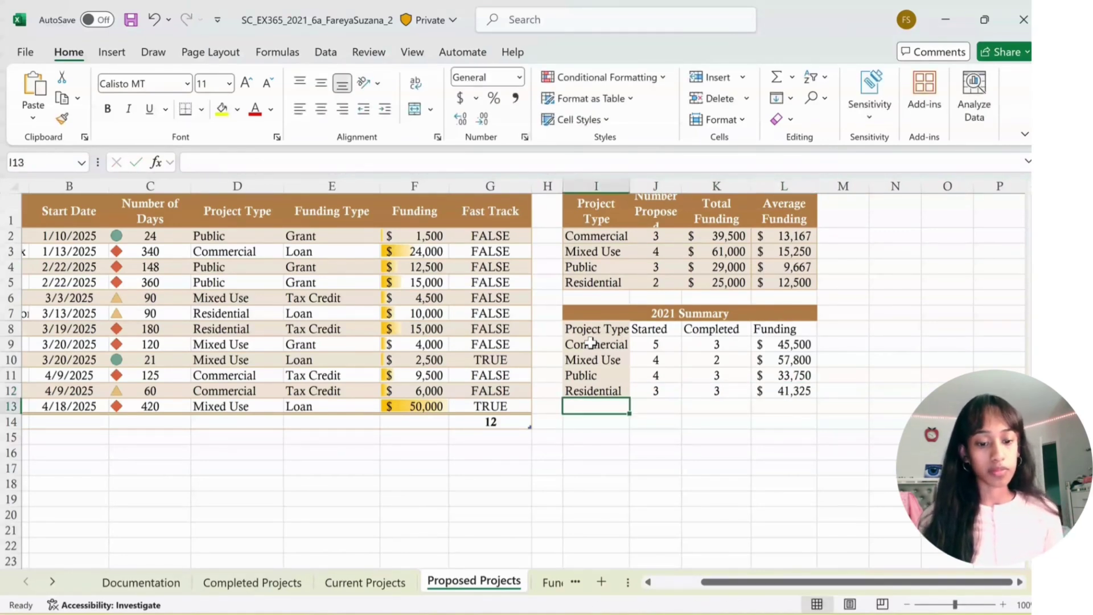
key(ctrl+a)
click(596, 459)
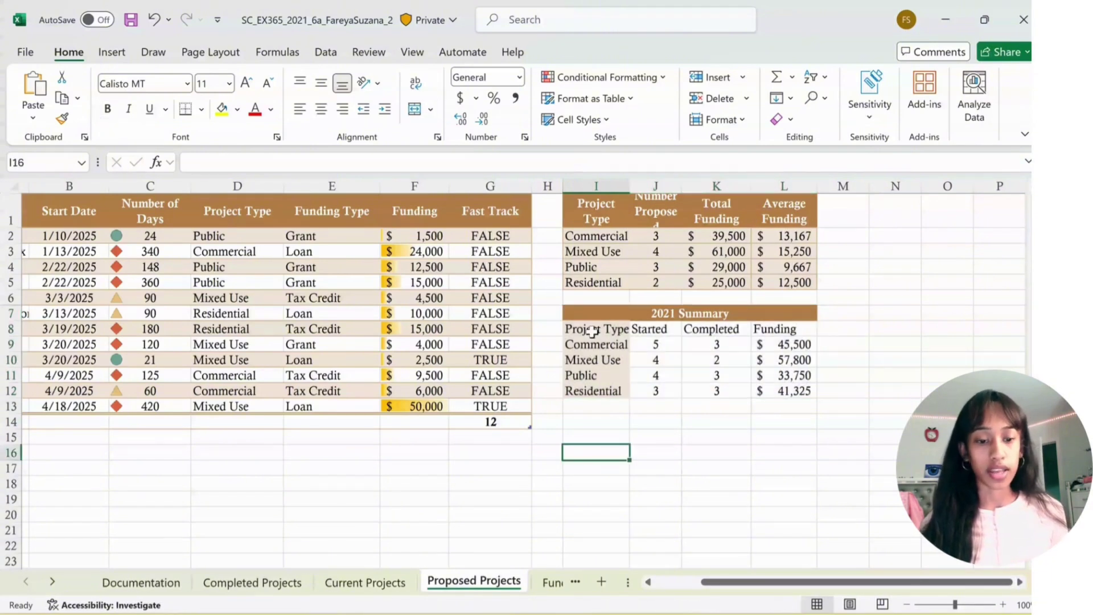
Format I8:L12 as a table with headers in Brown, Table Style Medium 7.
drag(593, 332, 796, 391)
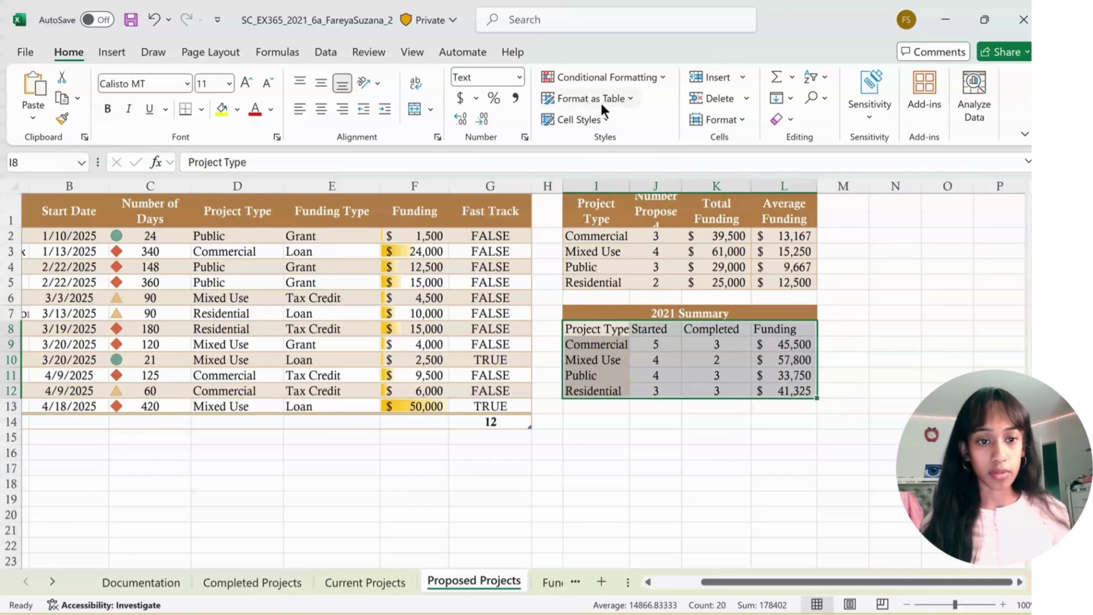
click(633, 96)
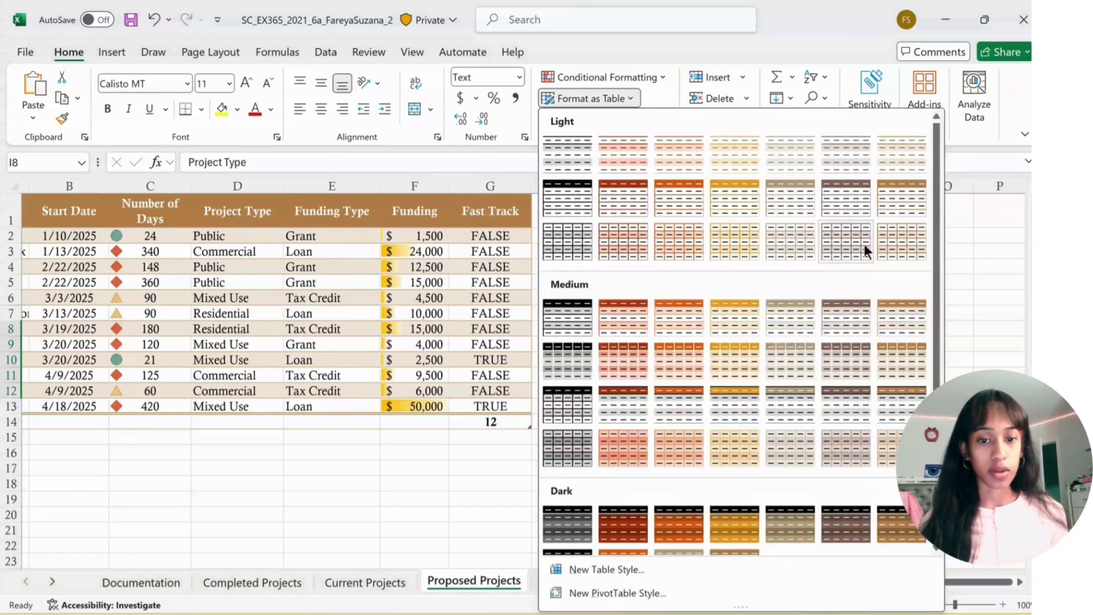
click(890, 311)
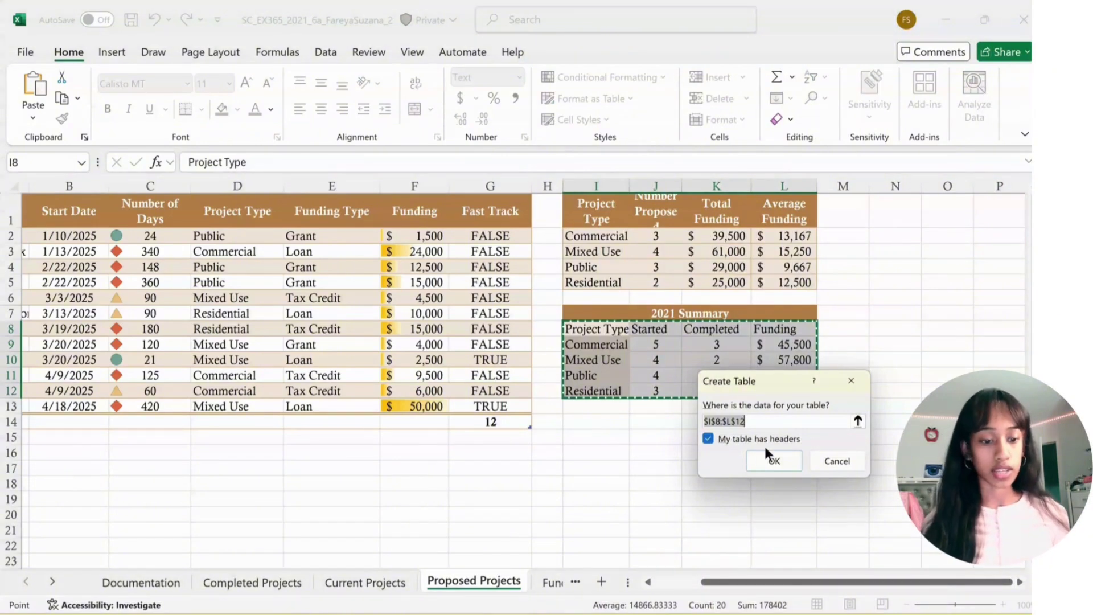
click(774, 460)
Create the 2021 Summary table with headers, then select the Funding Totals data.
click(515, 530)
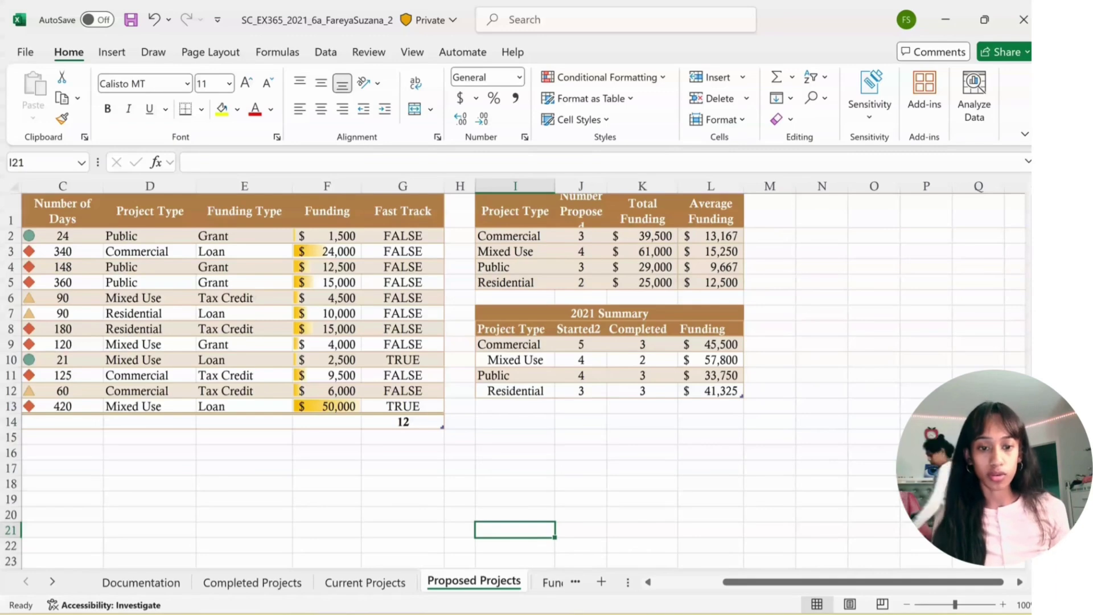
key(ctrl+Page_Down)
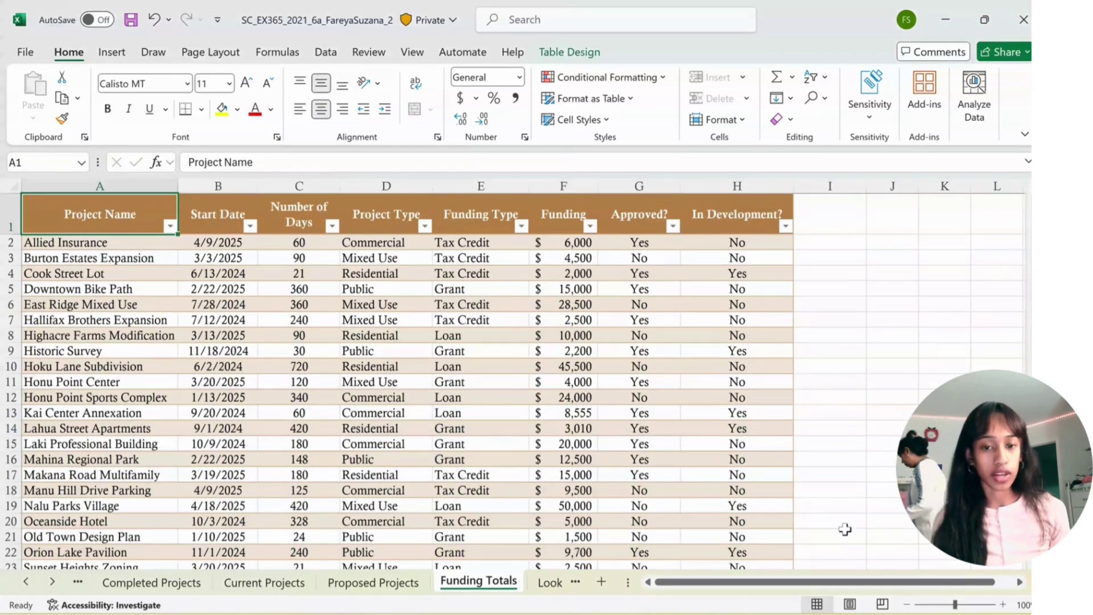
click(906, 605)
click(906, 605)
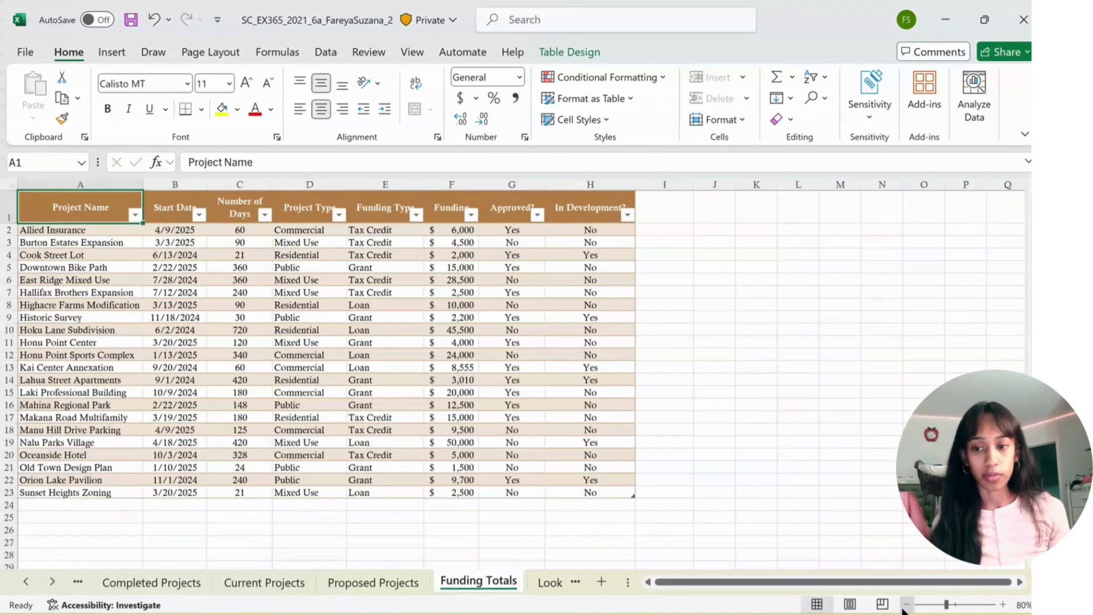
drag(80, 209, 609, 493)
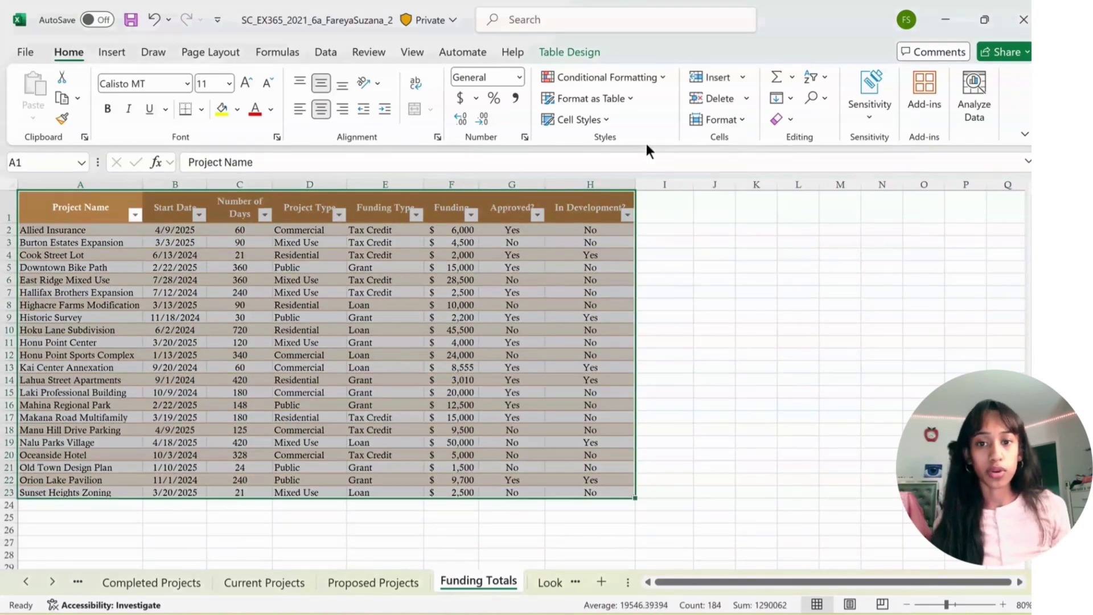
Sort Funding Totals by Funding Type A to Z, then Start Date oldest to newest.
click(316, 52)
click(490, 94)
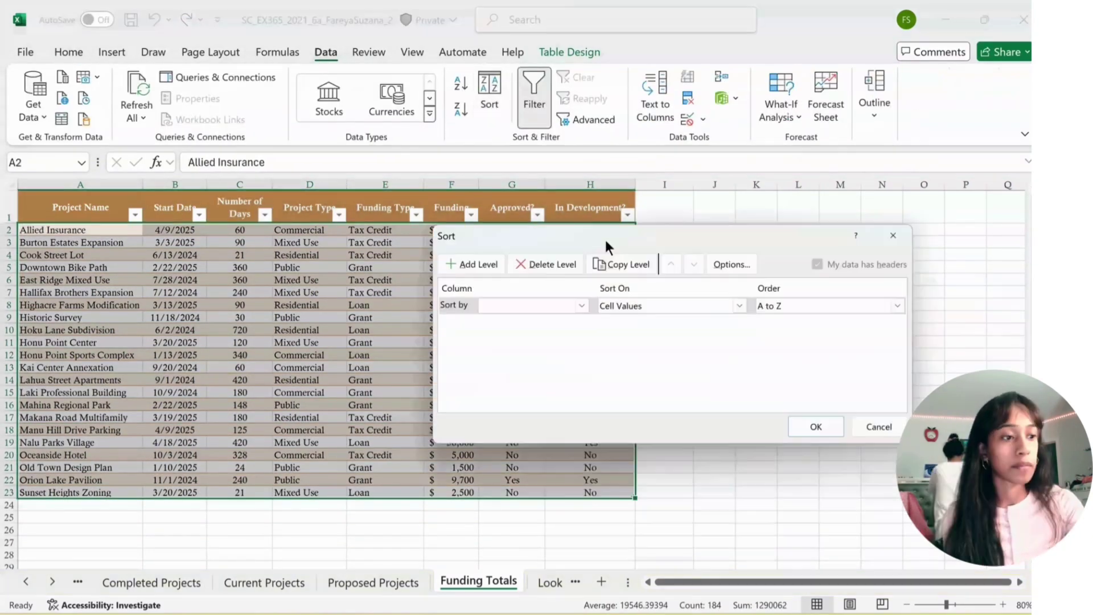
click(580, 306)
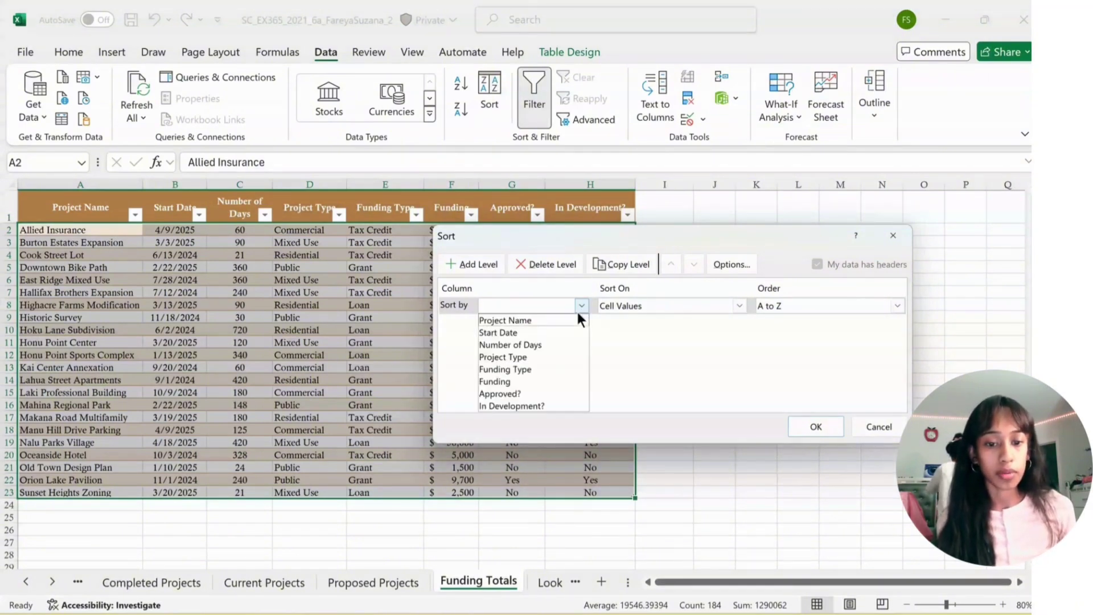
click(522, 369)
click(468, 265)
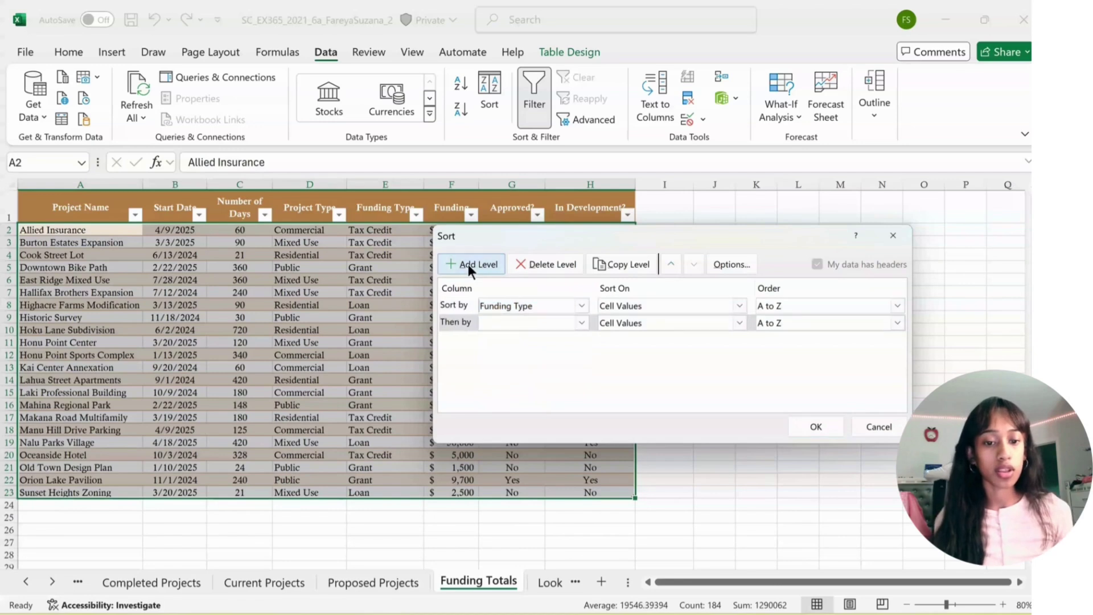
click(501, 323)
click(512, 350)
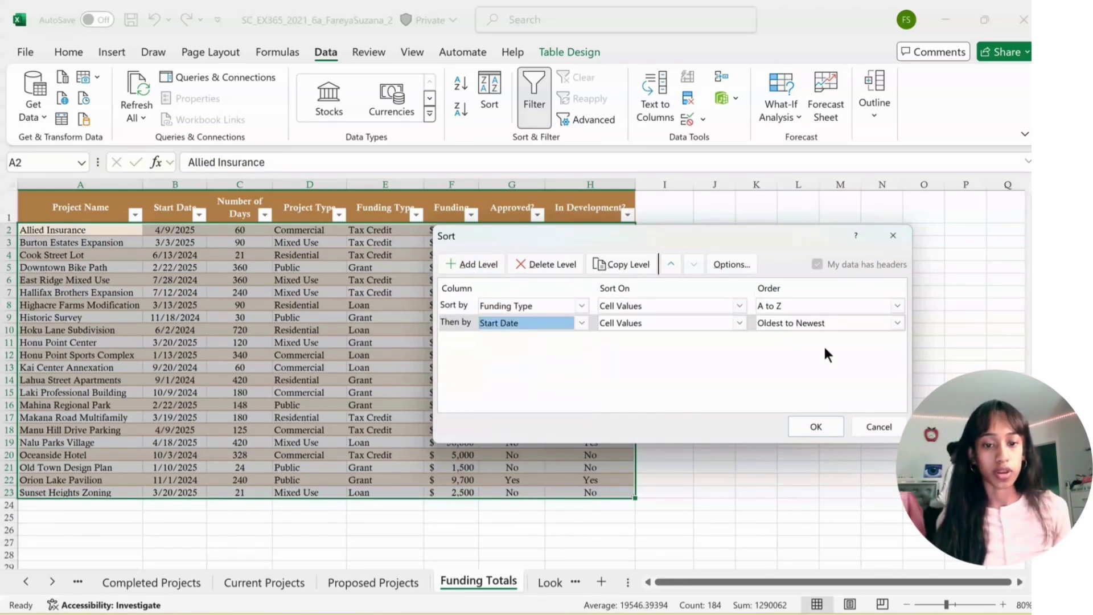
click(814, 426)
Convert the Funding Totals table to a normal range.
mouse_move(694, 540)
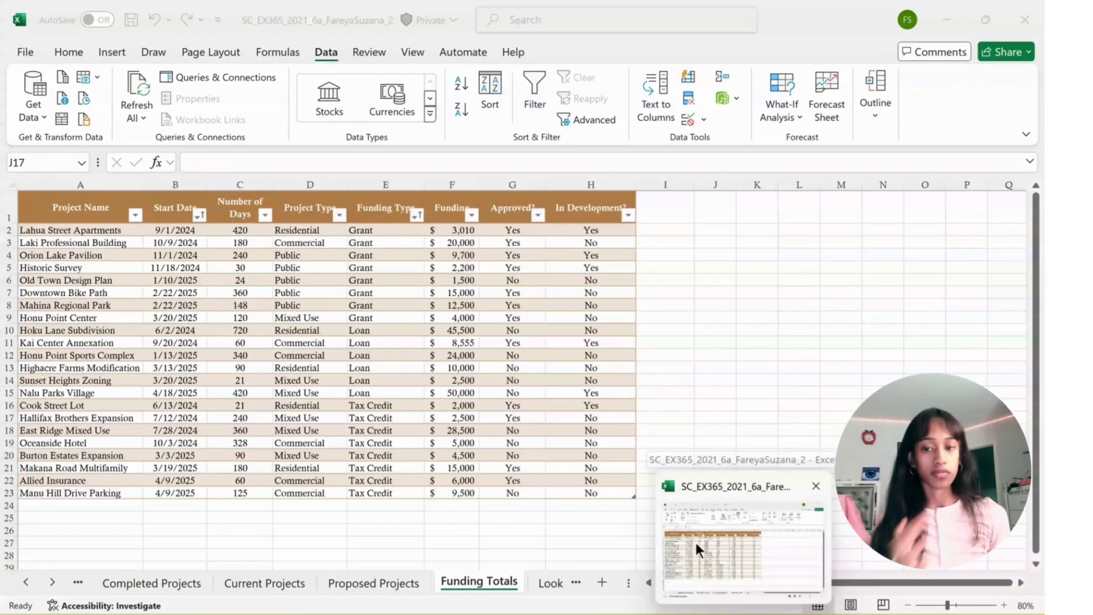
click(696, 543)
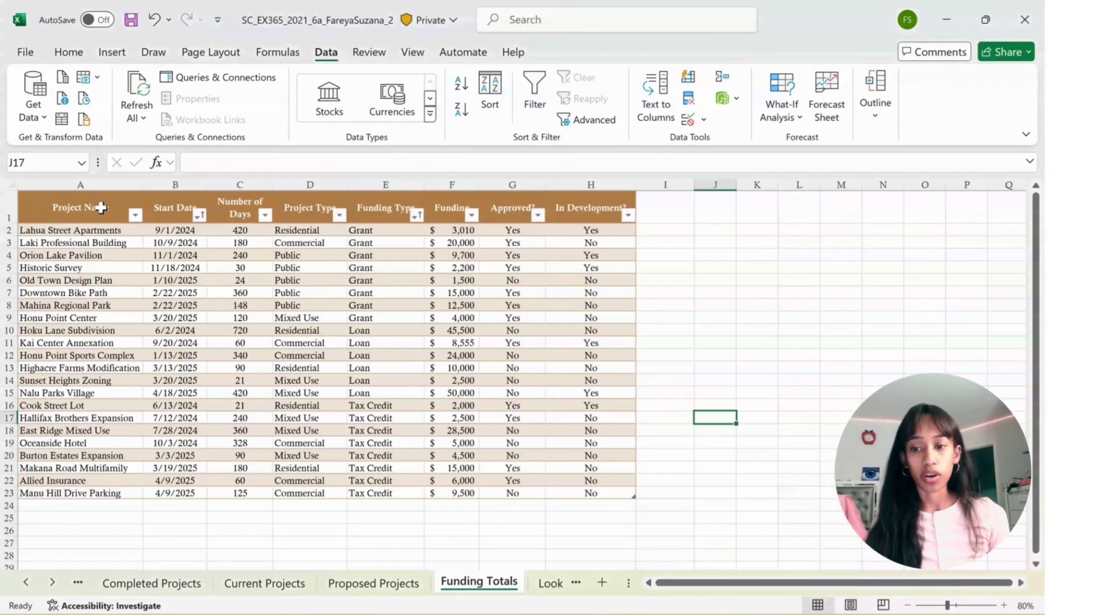
click(101, 207)
right_click(101, 208)
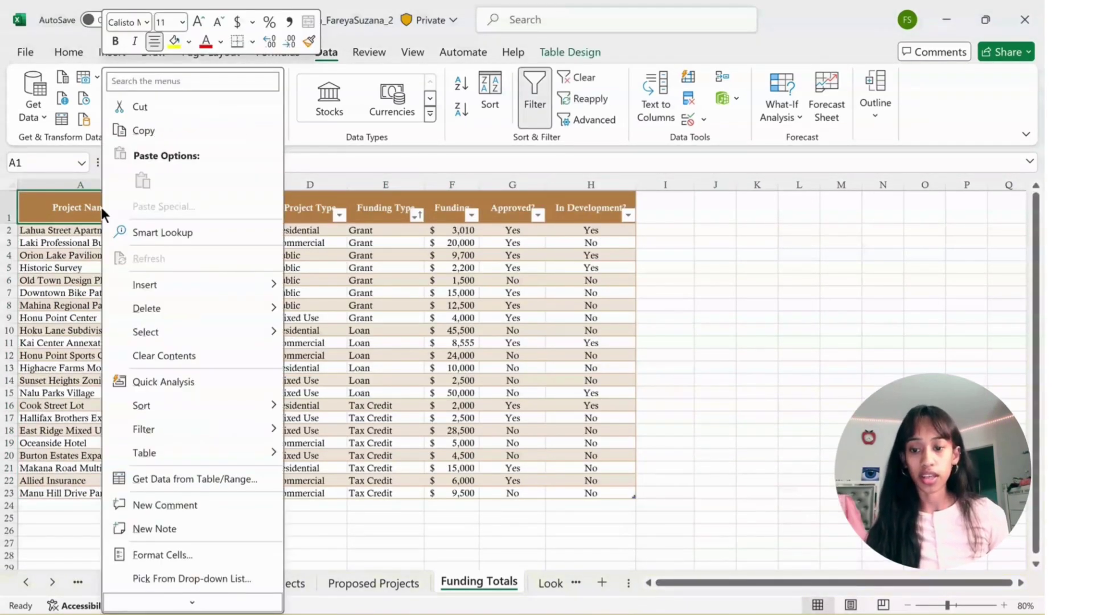
mouse_move(171, 451)
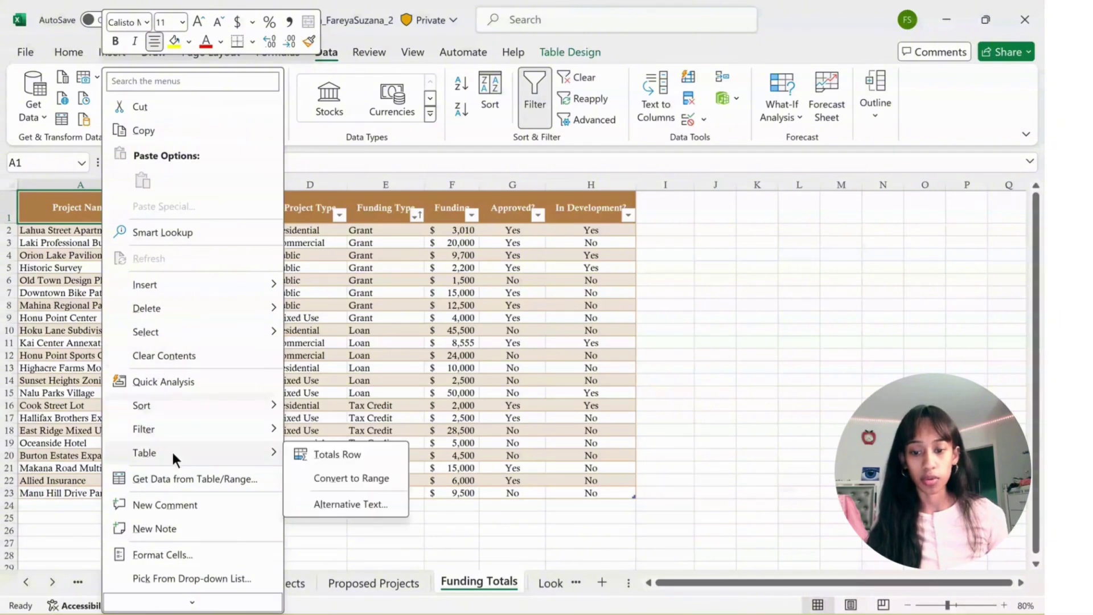
click(326, 477)
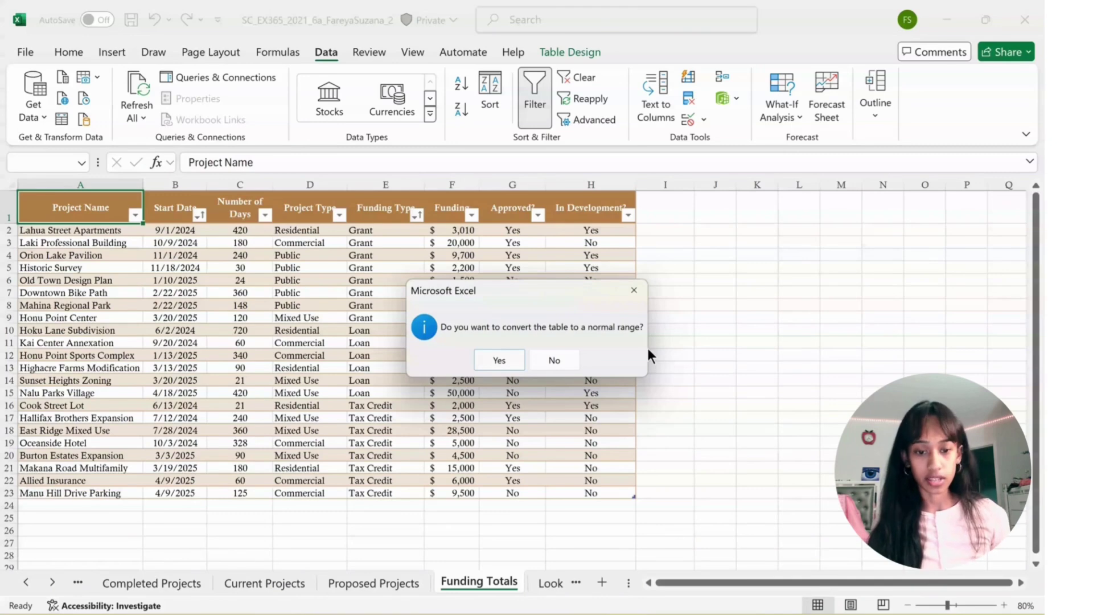
key(Return)
Add Sum subtotals of Funding at each change in Funding Type.
click(885, 107)
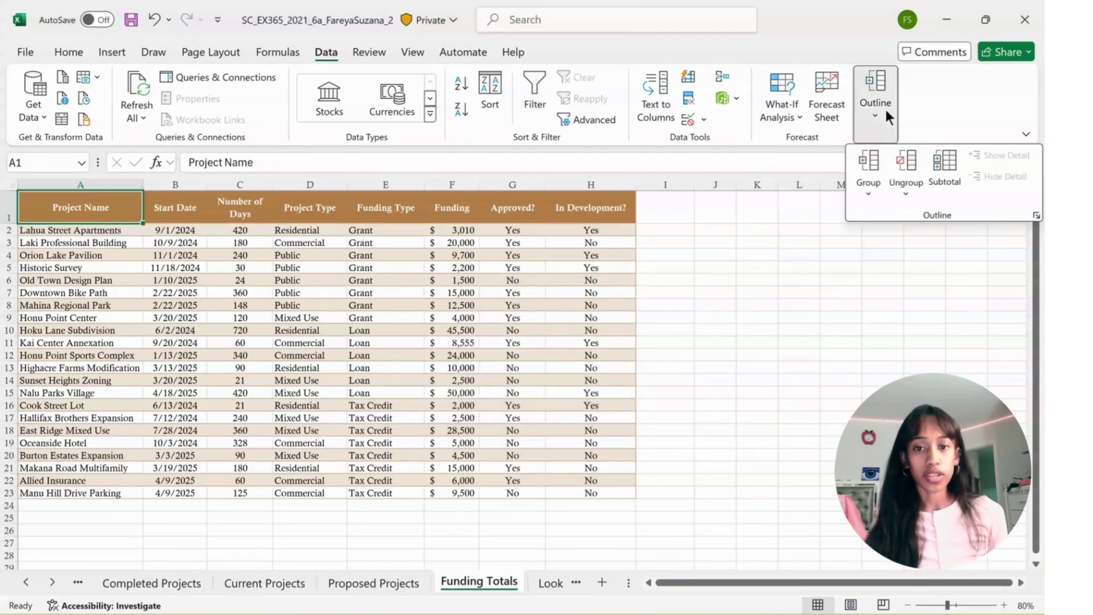
click(885, 107)
click(870, 106)
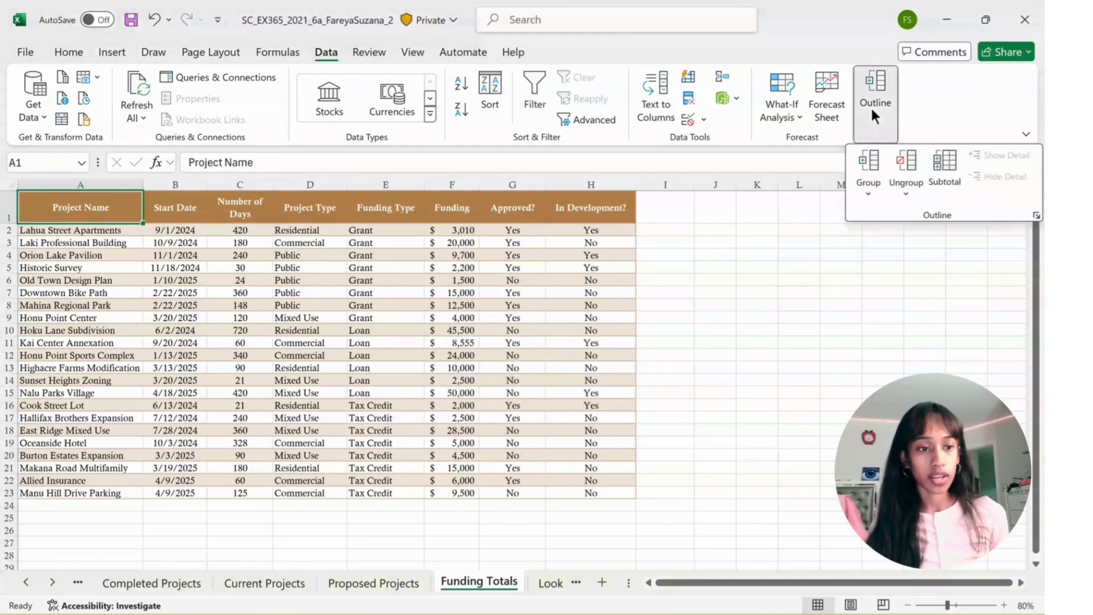
click(945, 166)
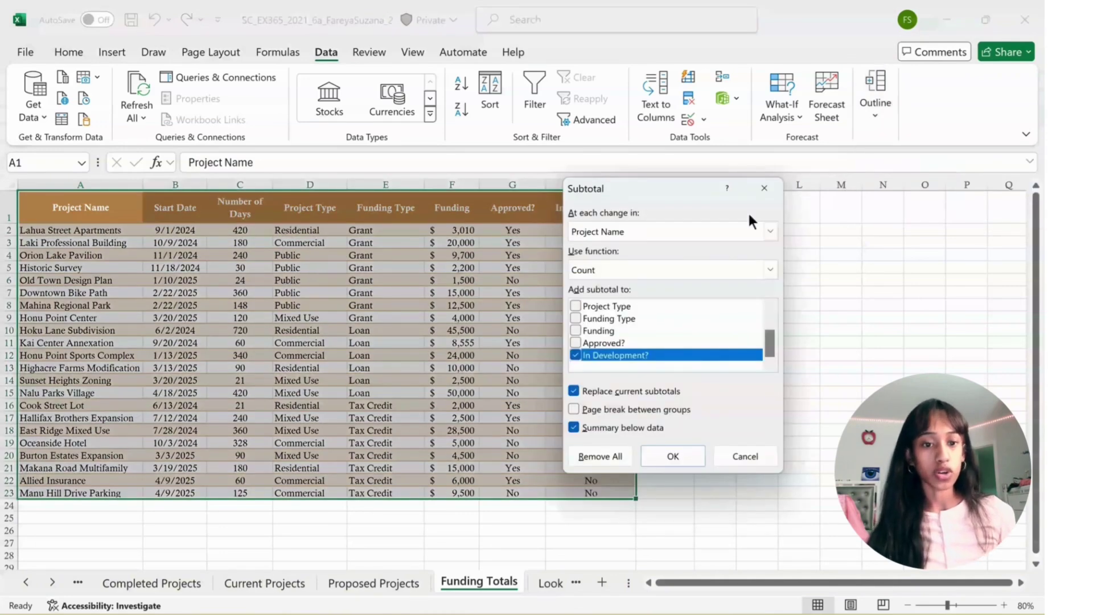
click(770, 231)
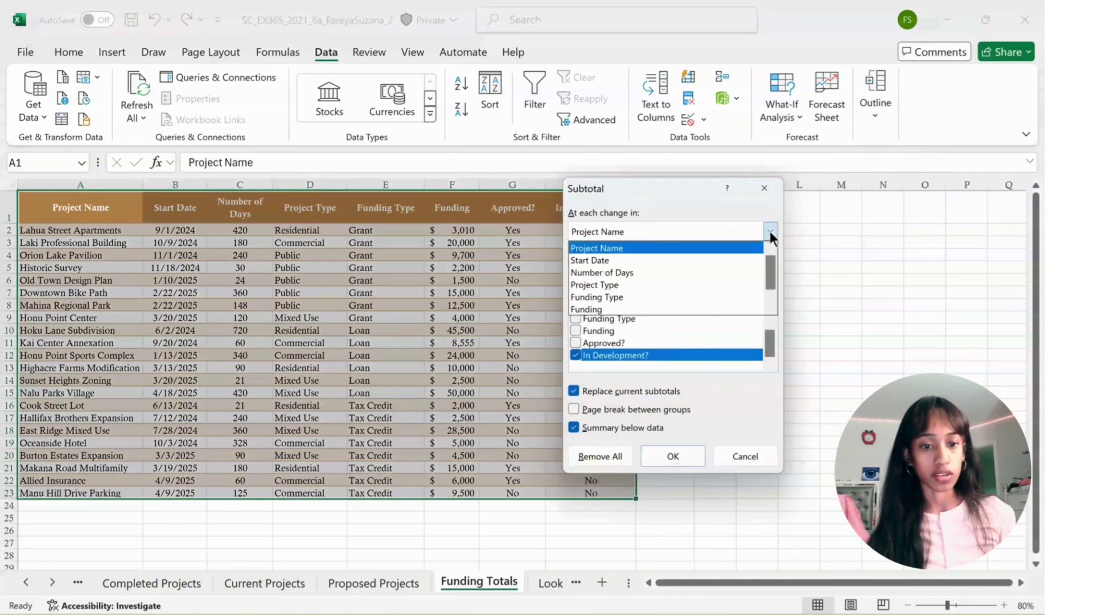
click(638, 297)
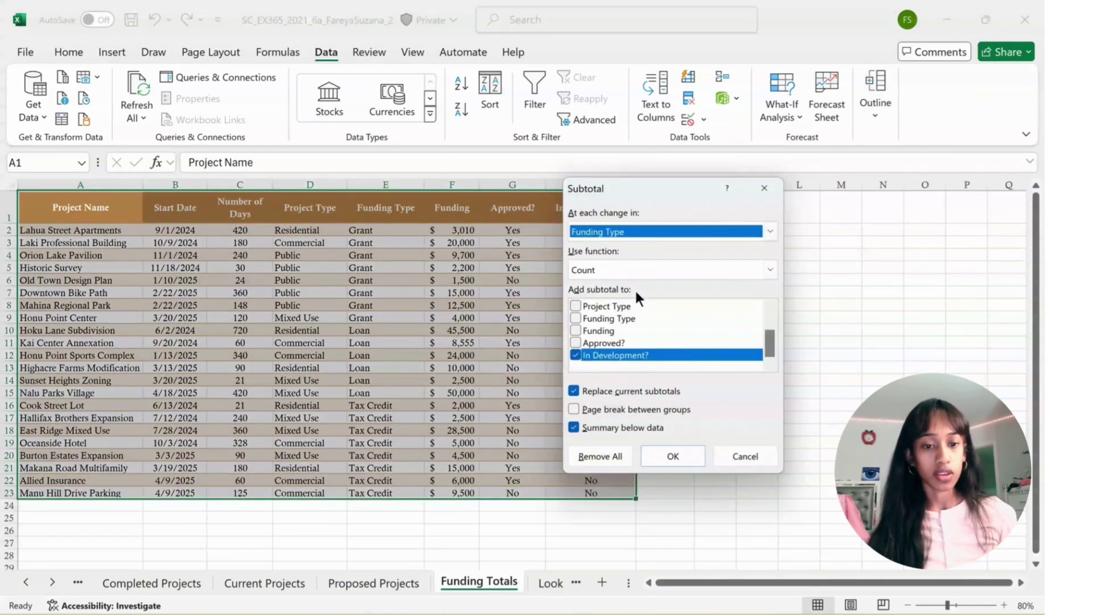
click(768, 270)
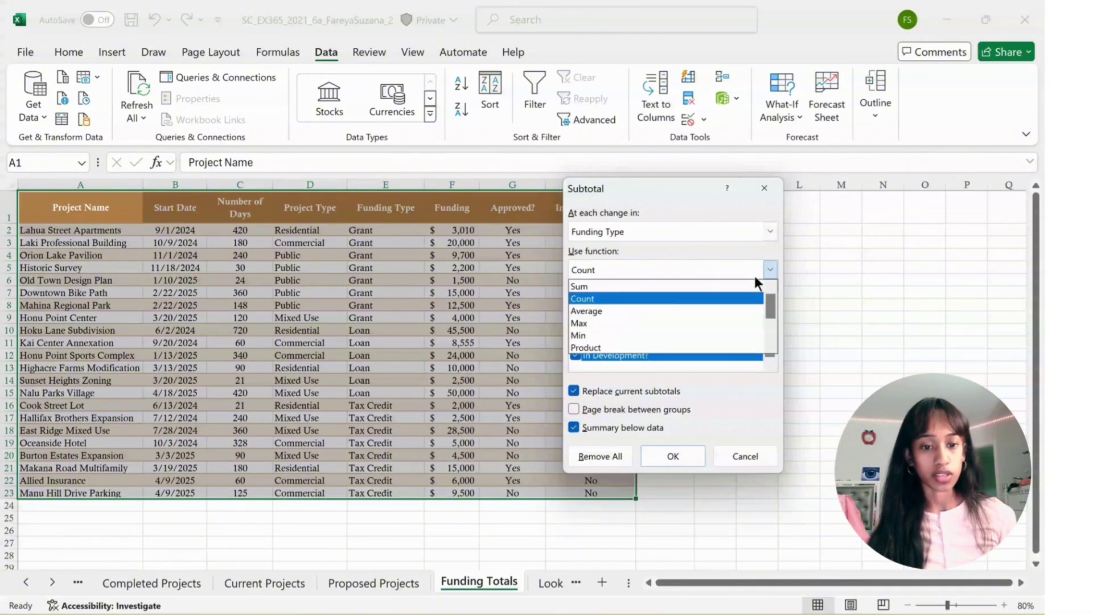
click(633, 285)
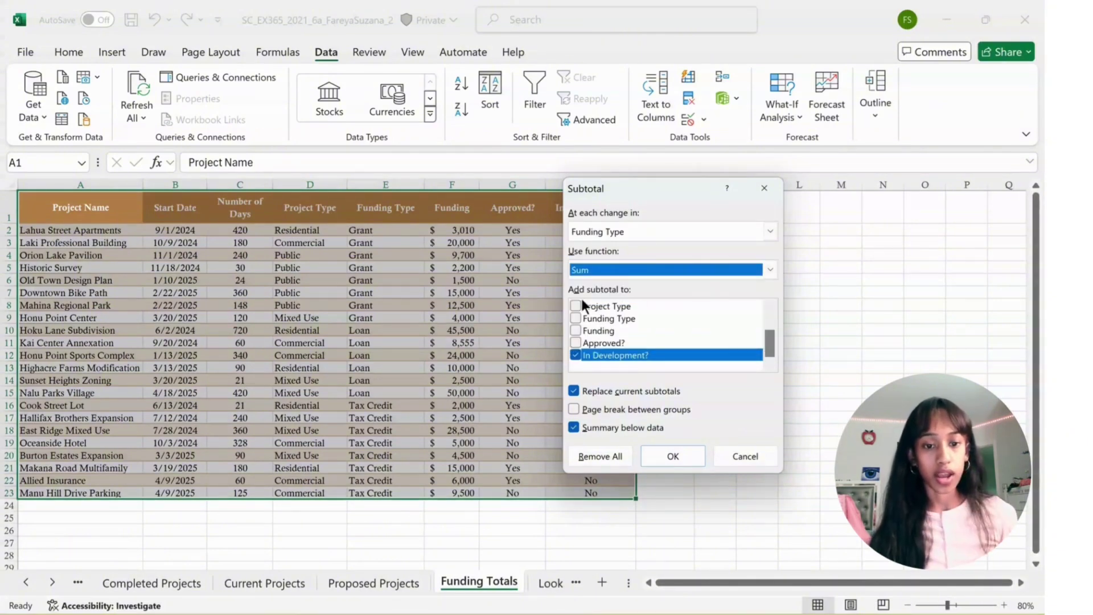
click(575, 331)
click(575, 355)
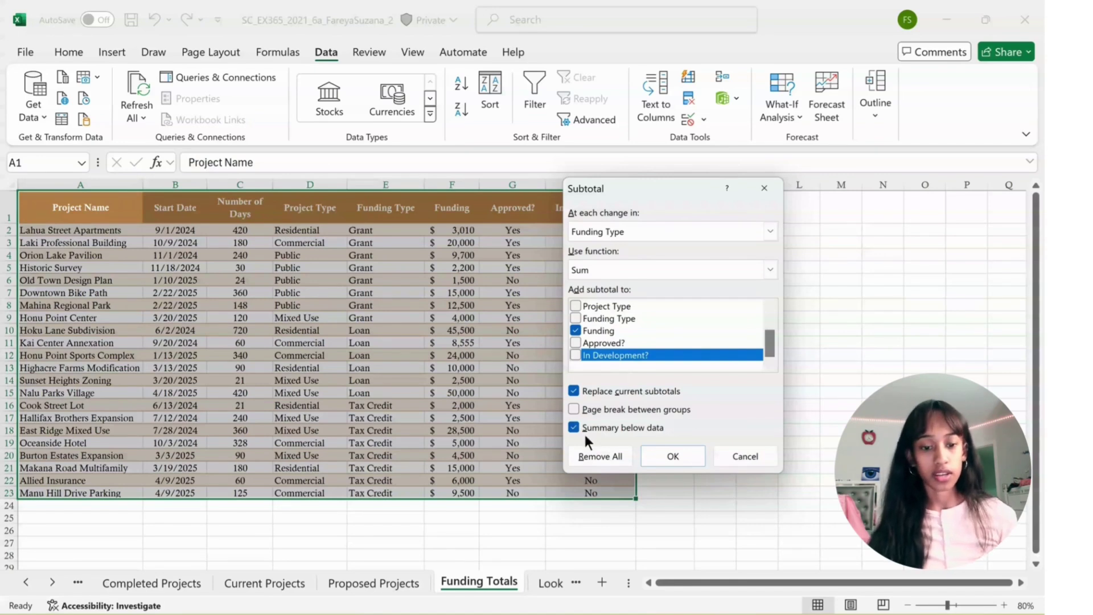
click(572, 388)
click(672, 457)
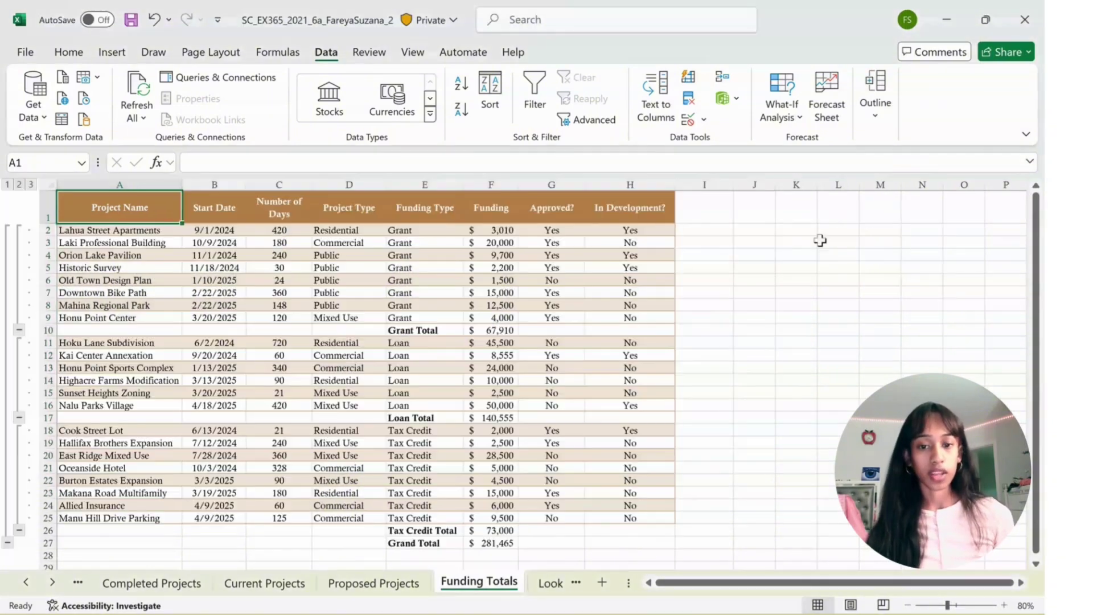
Collapse the outline to show only the Funding Type subtotals and Grand Total.
shift+click(644, 534)
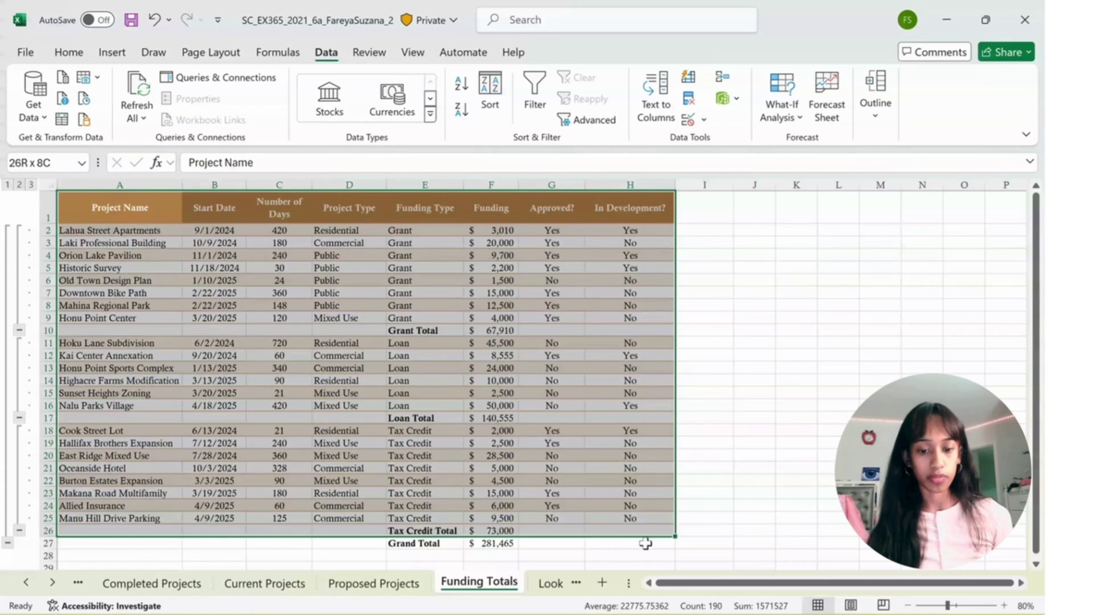
shift+click(644, 544)
click(875, 94)
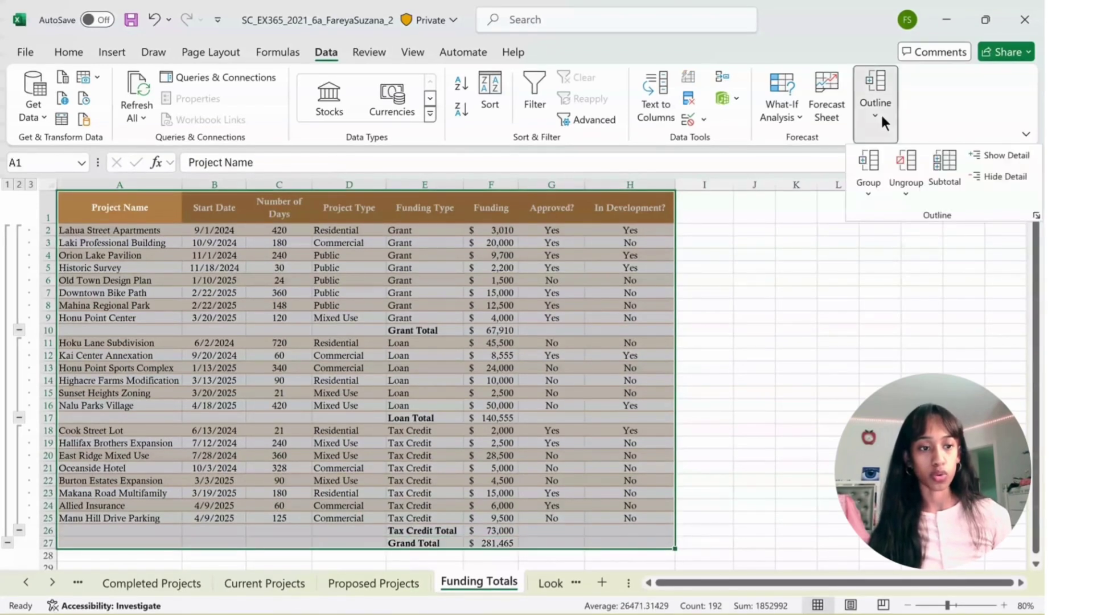
click(996, 180)
click(491, 406)
mouse_move(719, 555)
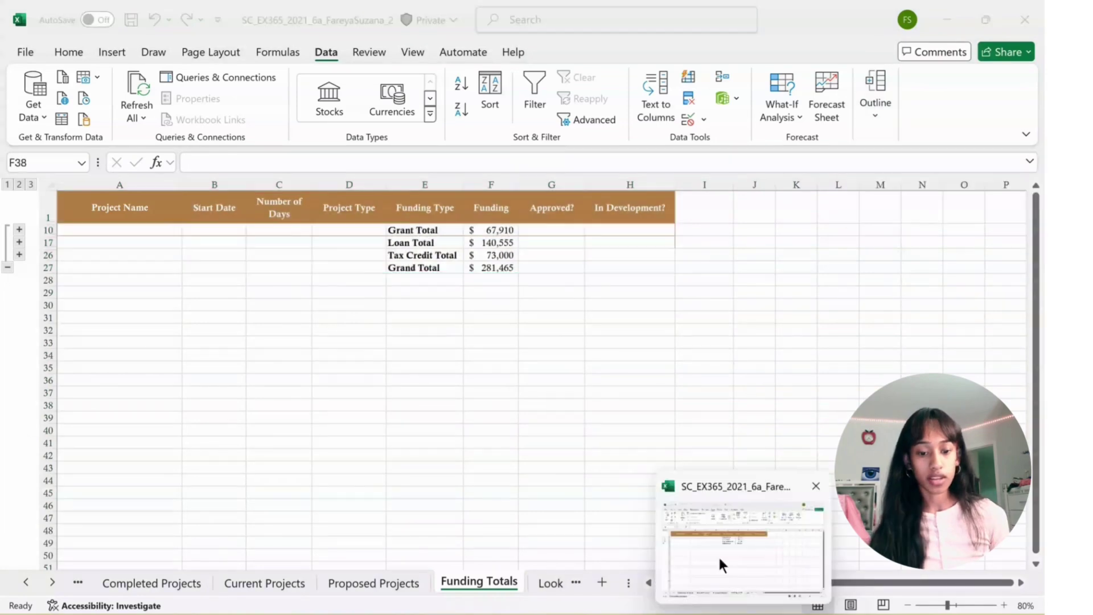
click(546, 582)
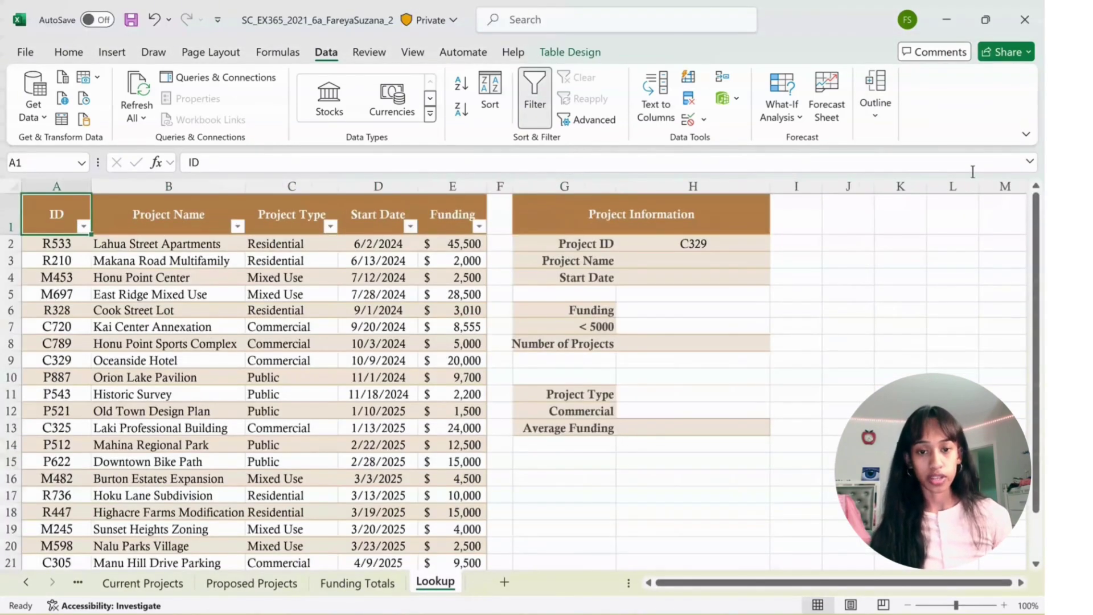
Enter =XLOOKUP(H2,A2:A23,B2:B23) in H3 to return Oceanside Hotel for C329.
click(677, 269)
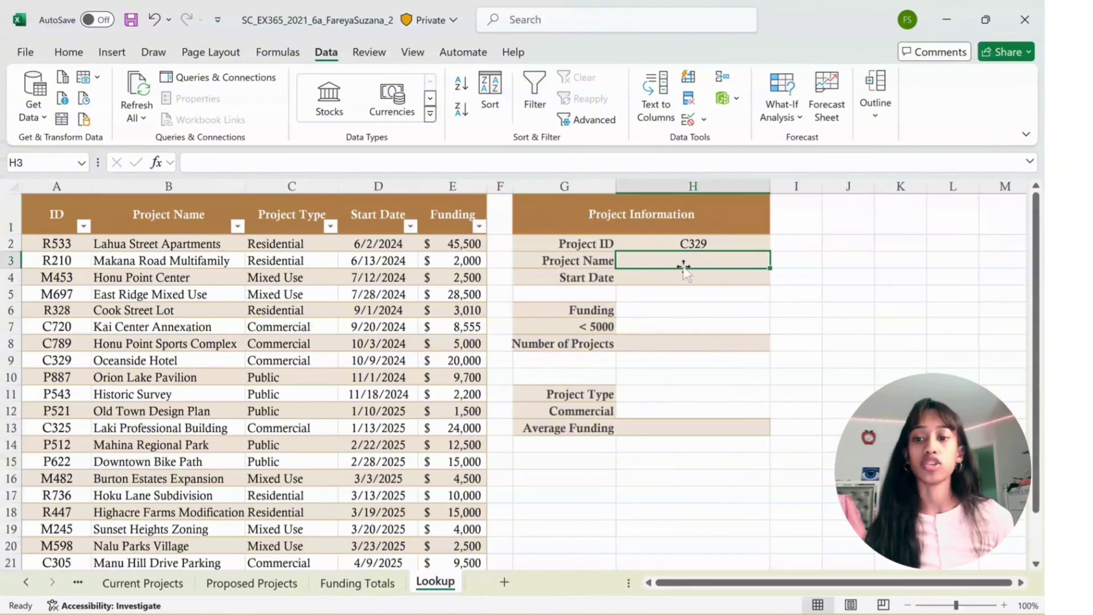
click(166, 162)
text(Xlookup)
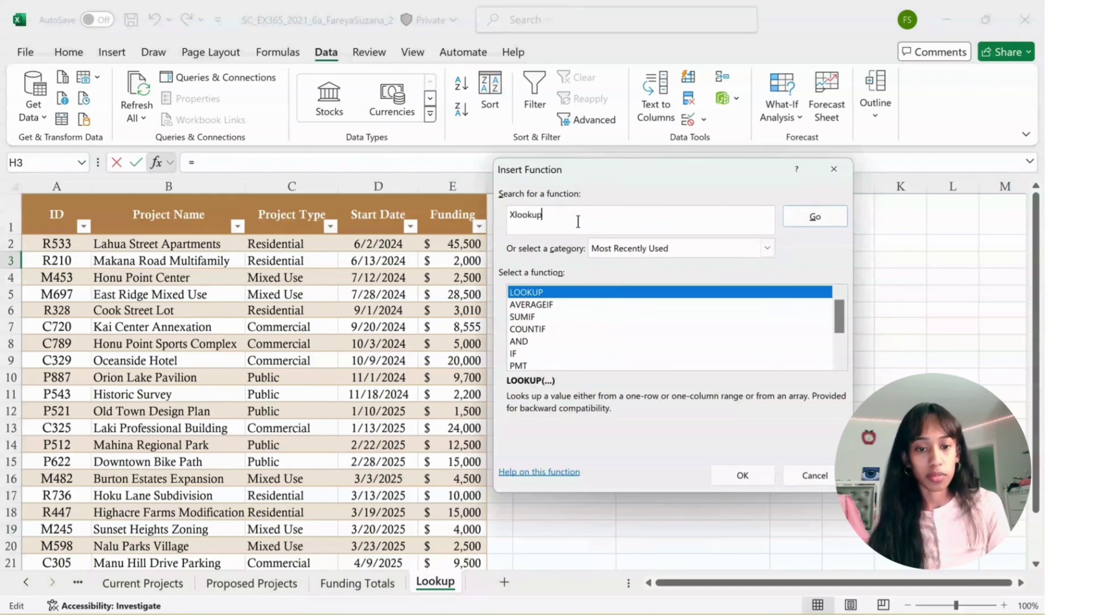
key(Return)
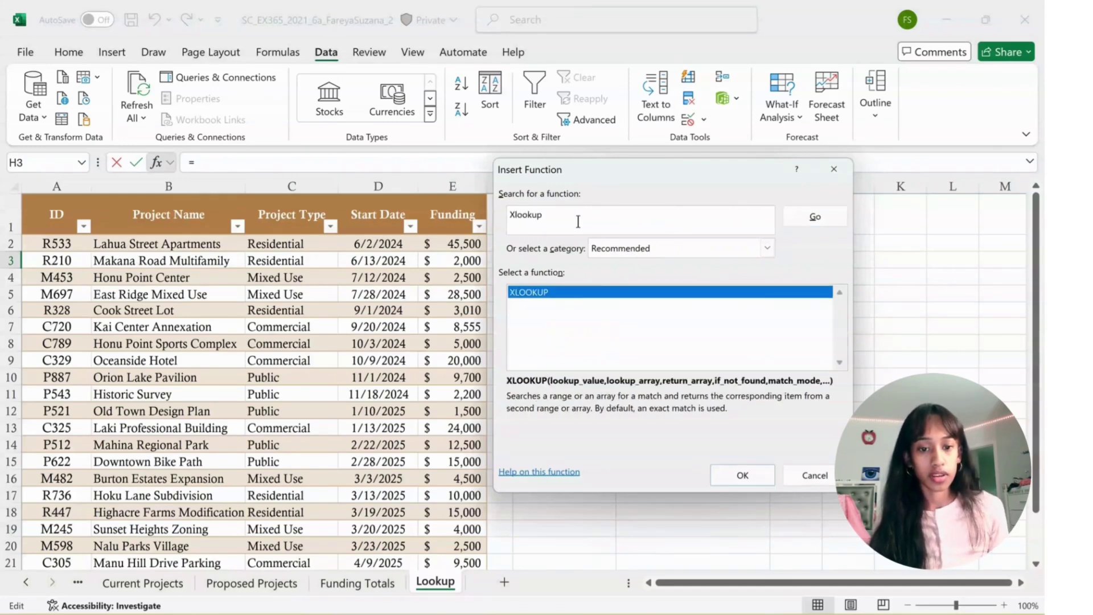
double_click(544, 291)
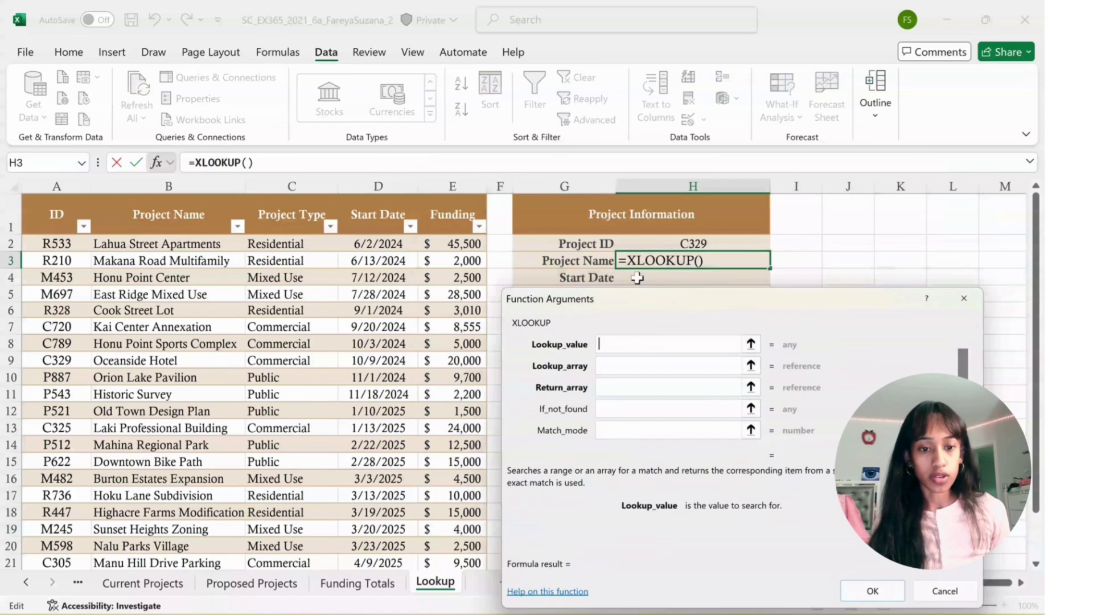
click(673, 243)
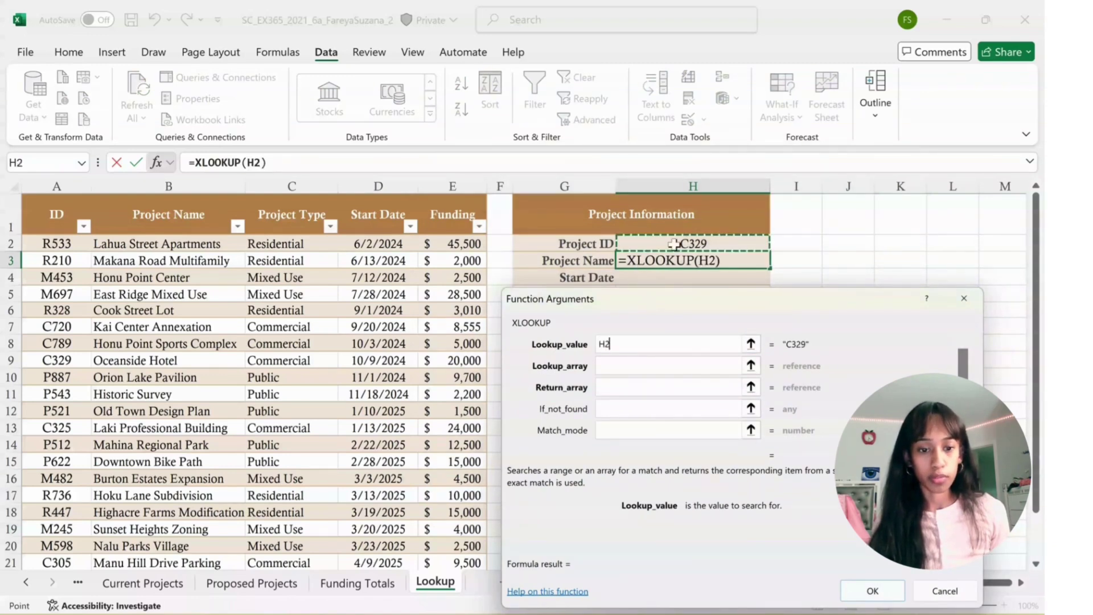
click(642, 358)
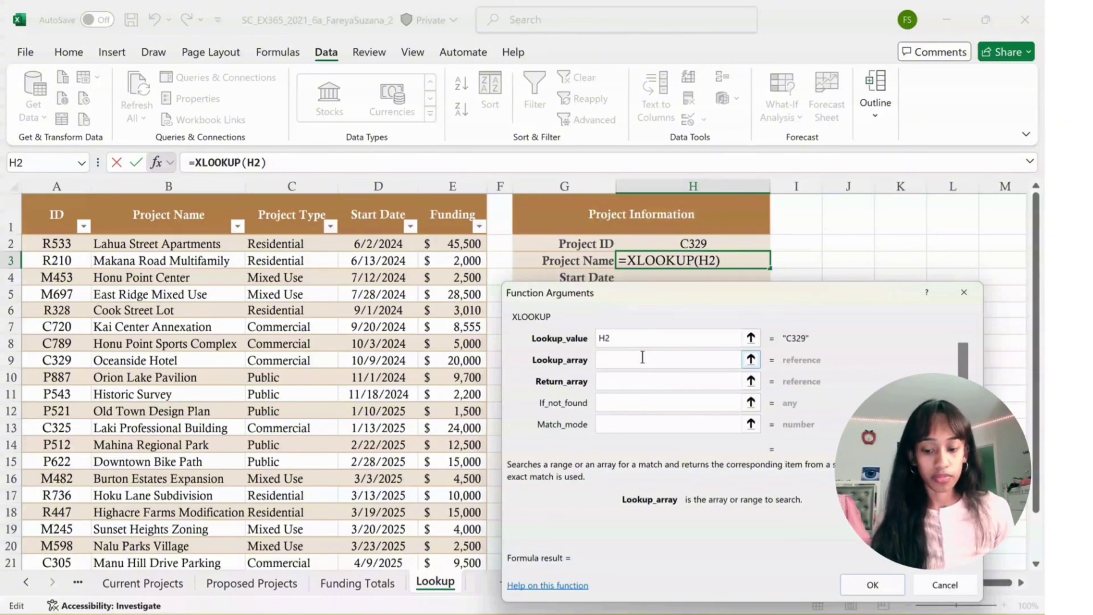
text(a2:)
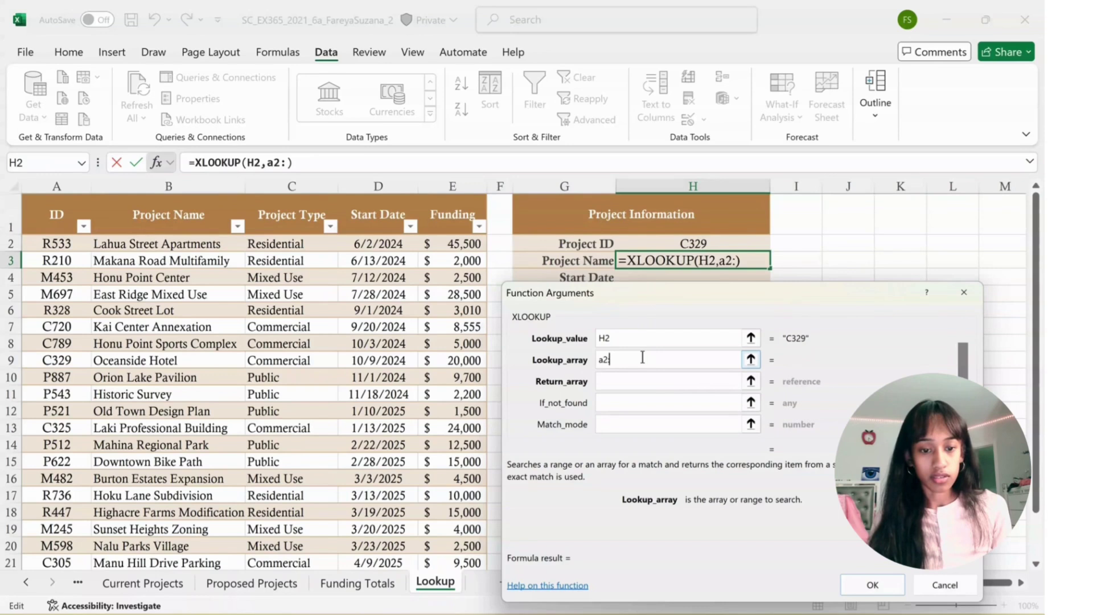
text(a23)
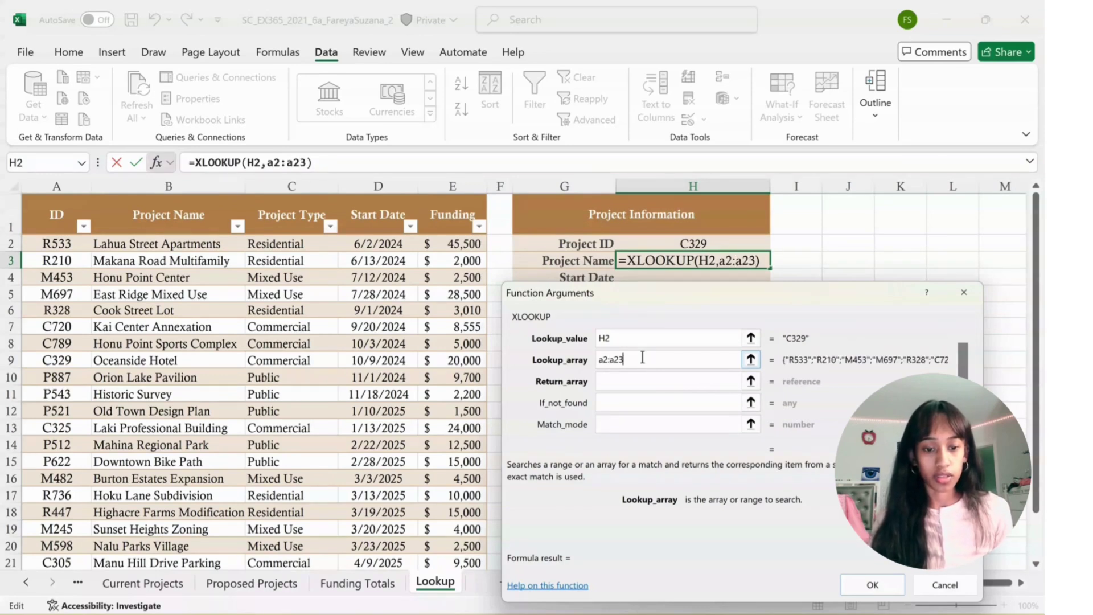
click(653, 383)
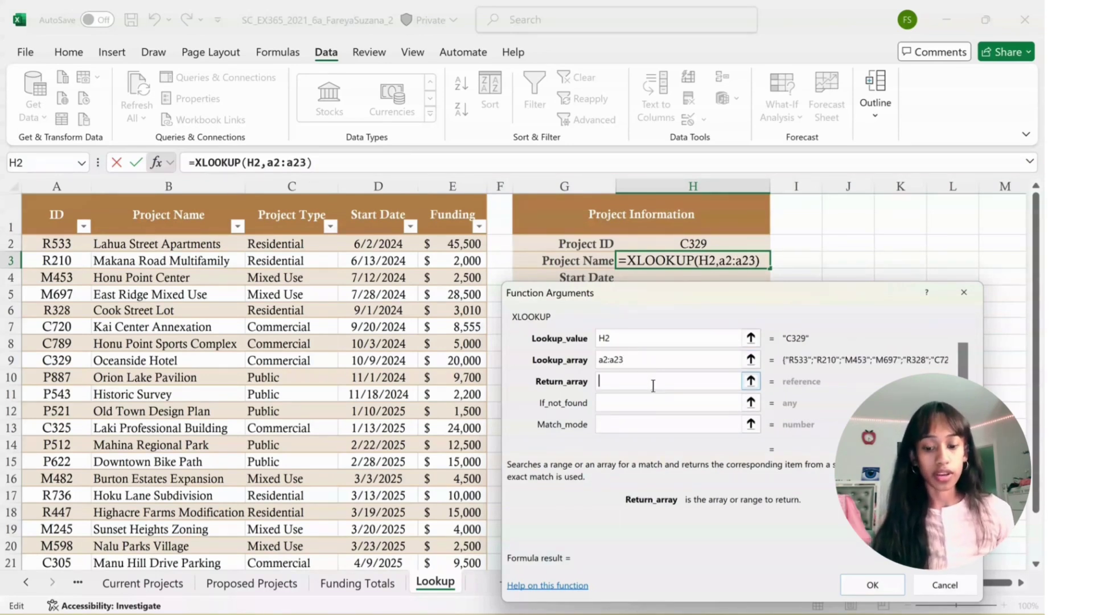
text(b2:)
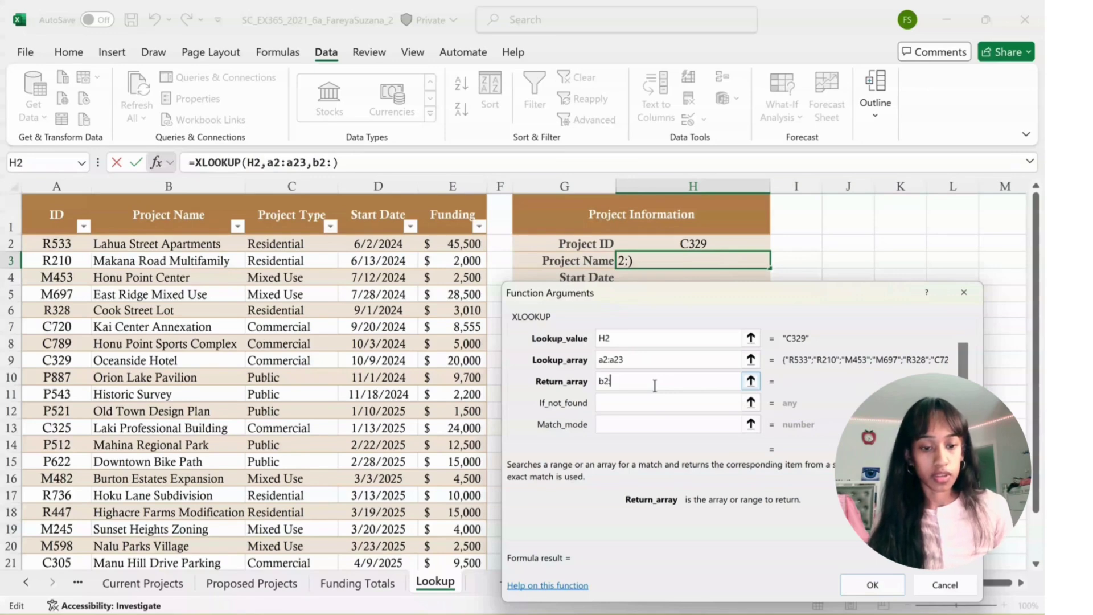
text(b23)
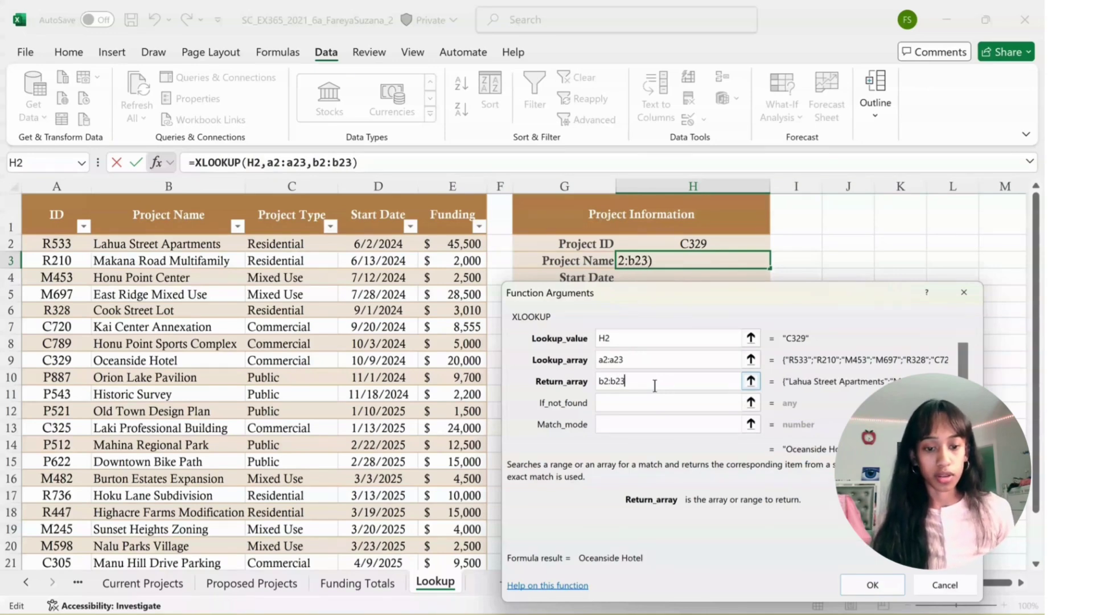
click(858, 587)
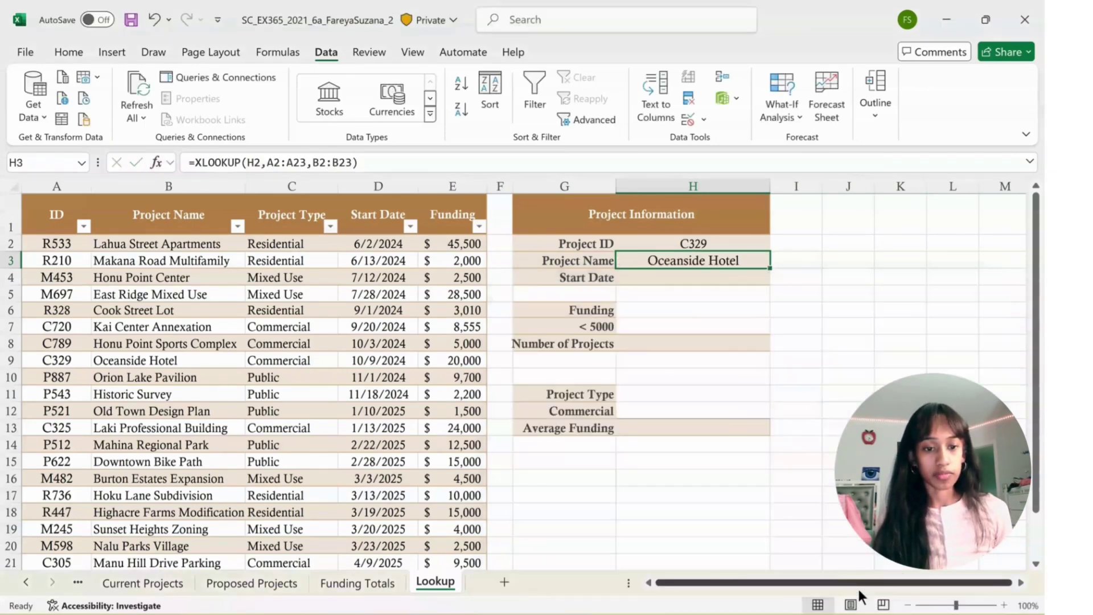
Enter =INDEX(A2:E23,MATCH(H2,A2:A23,0),4) in H4 to show Start Date 10/9/2024.
click(726, 515)
click(656, 277)
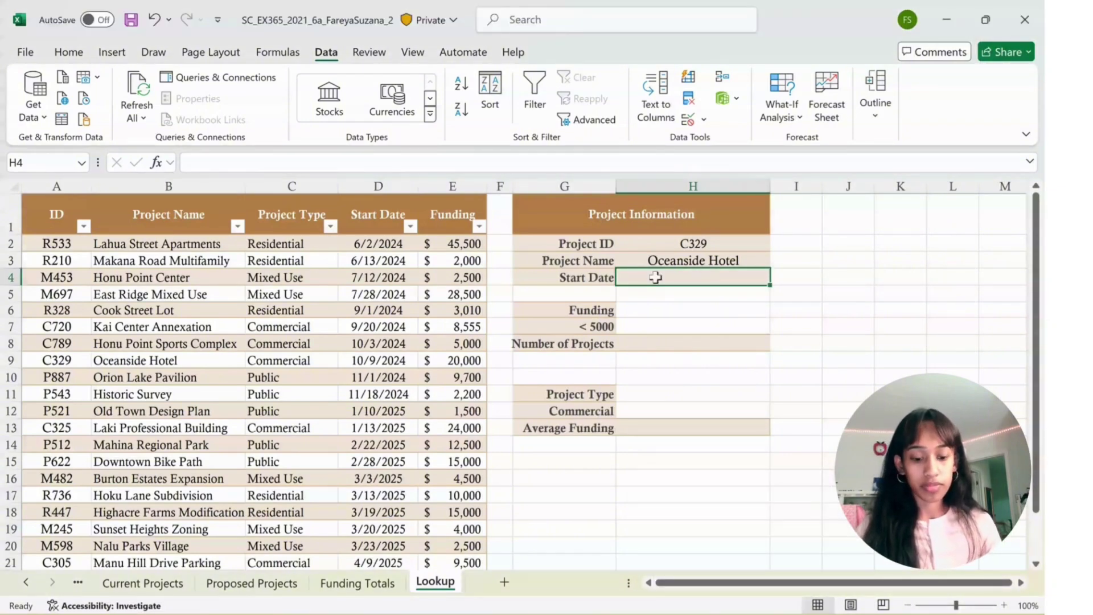
text(=index)
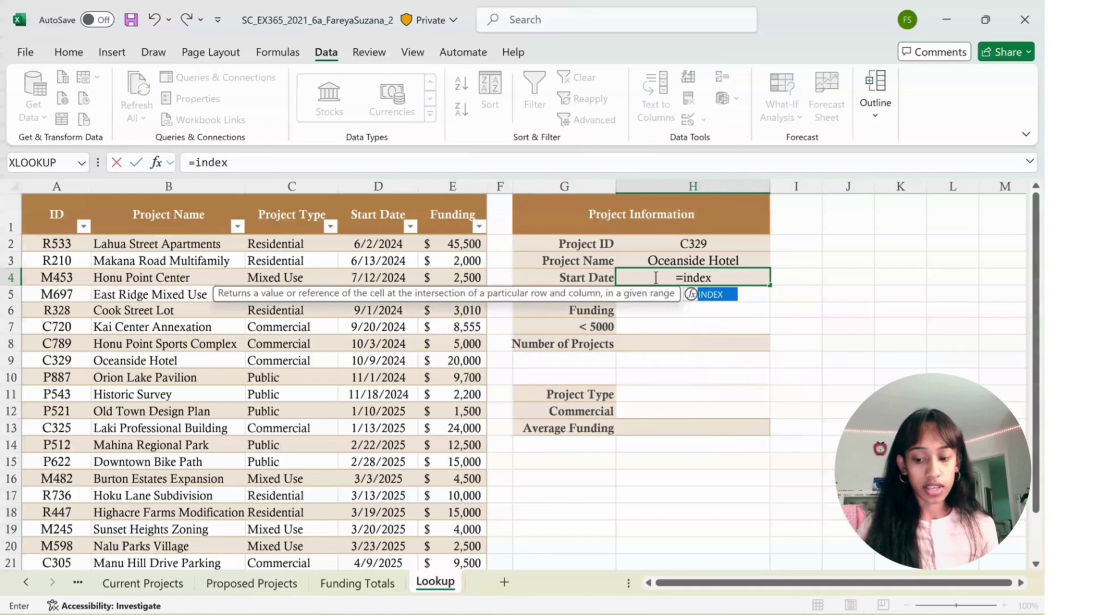
key(Tab)
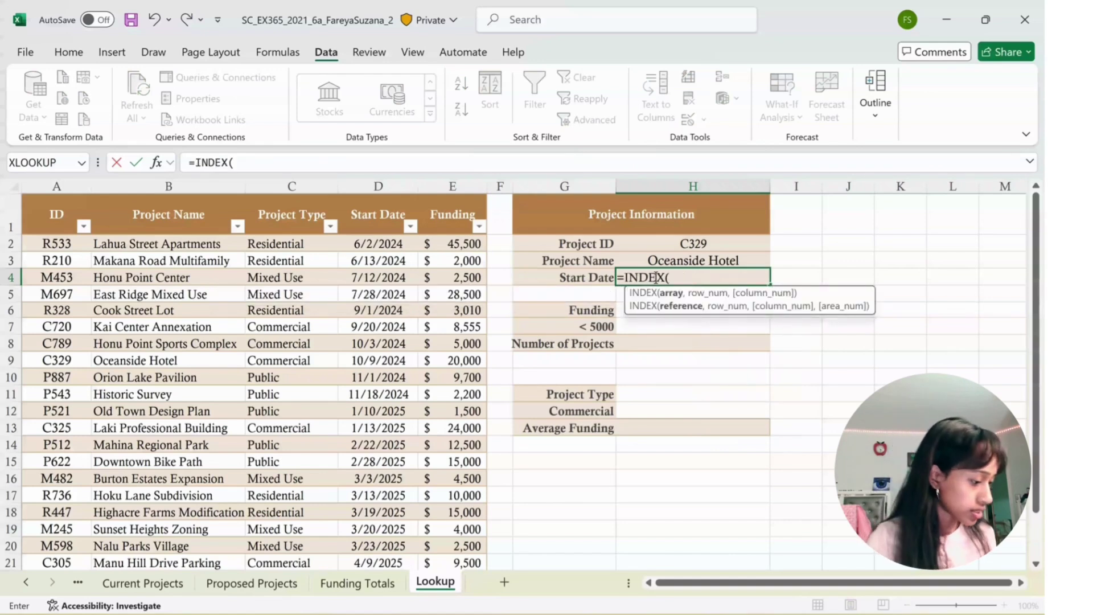
text(a)
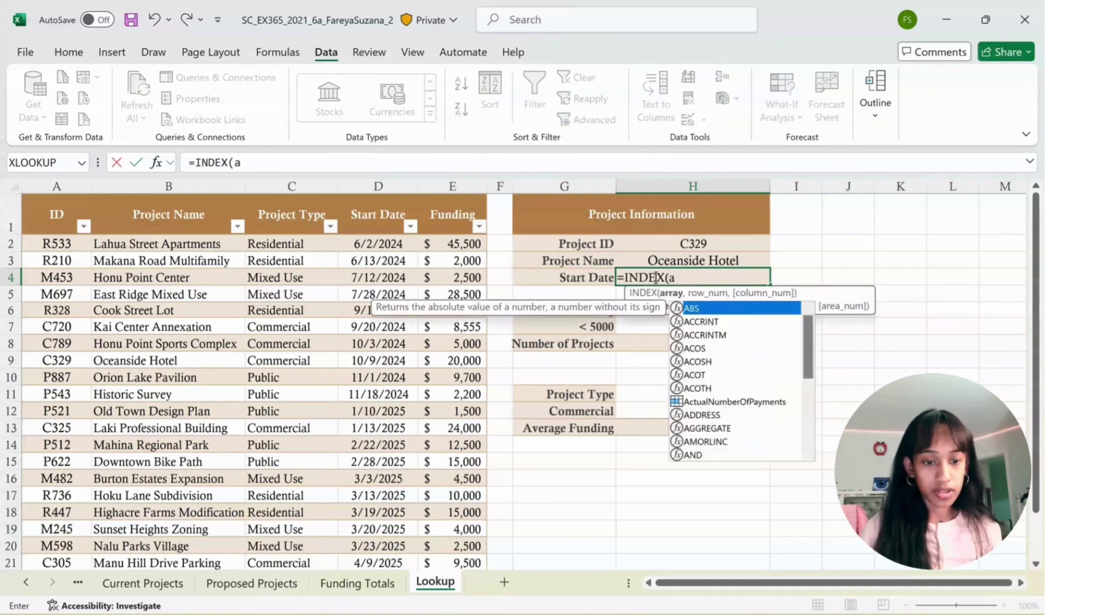
text(2:)
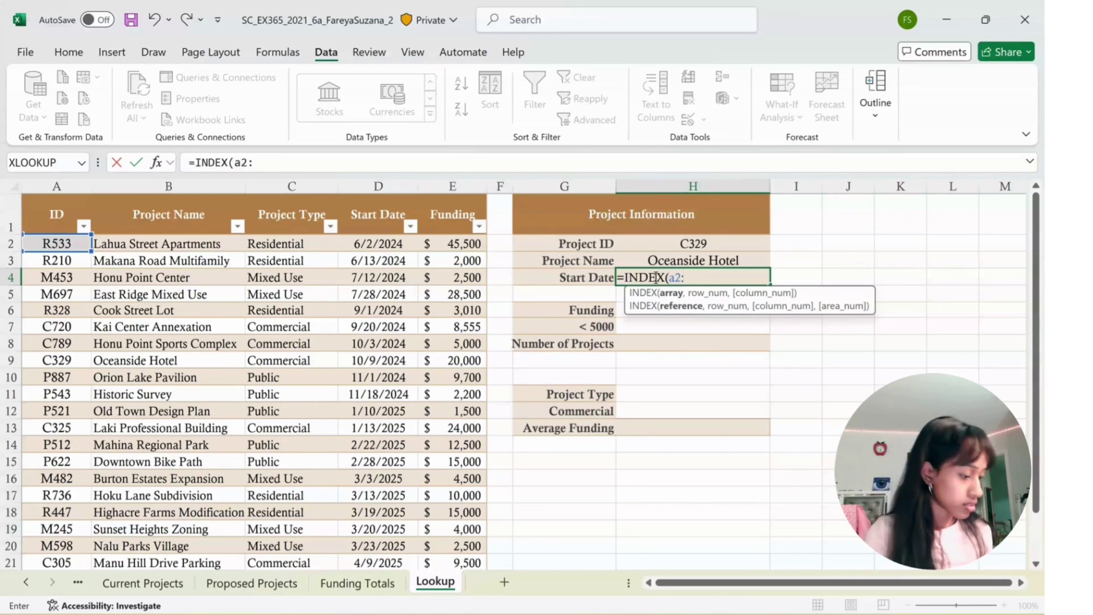
text(e)
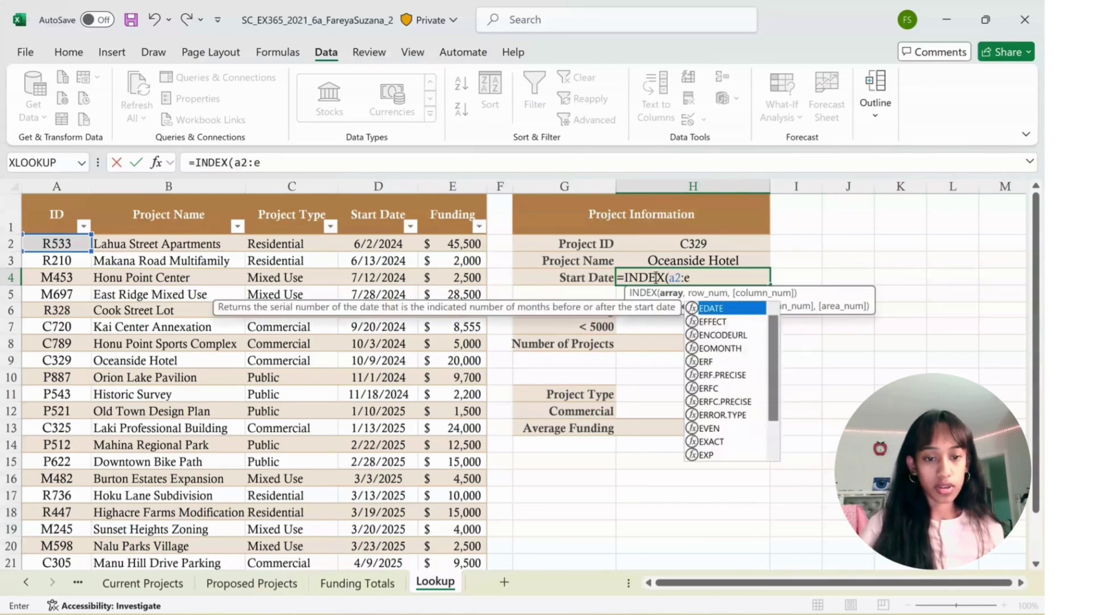
text(23)
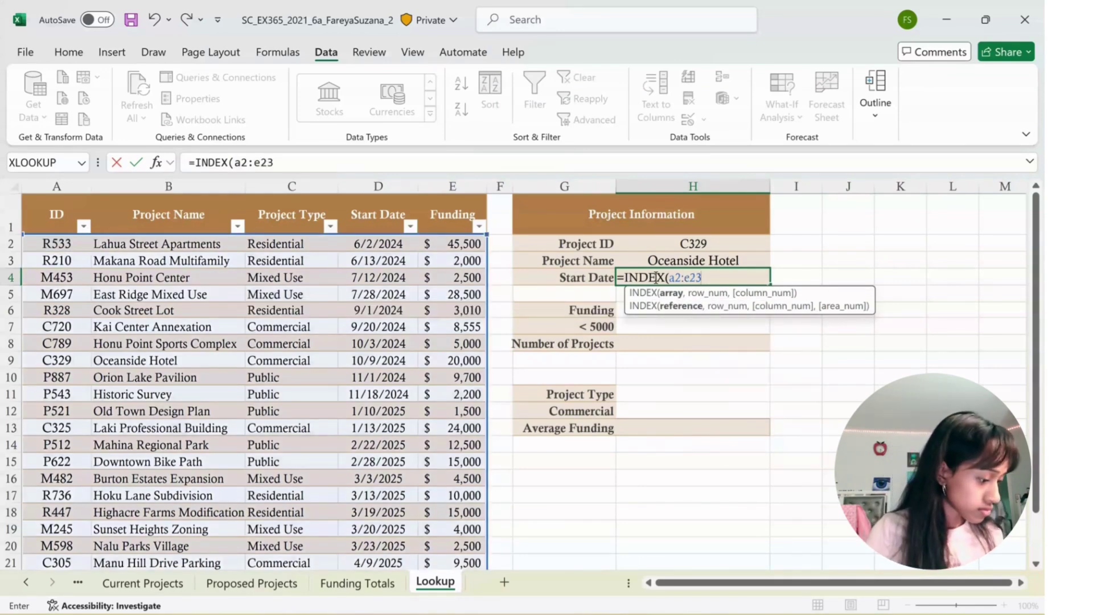
text(,)
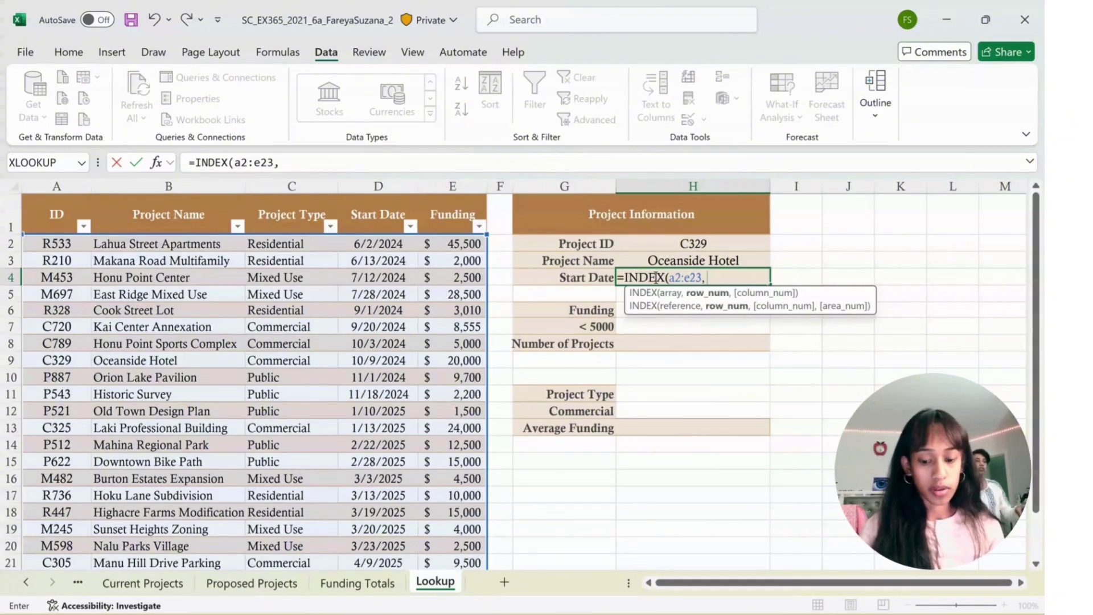
text( Match)
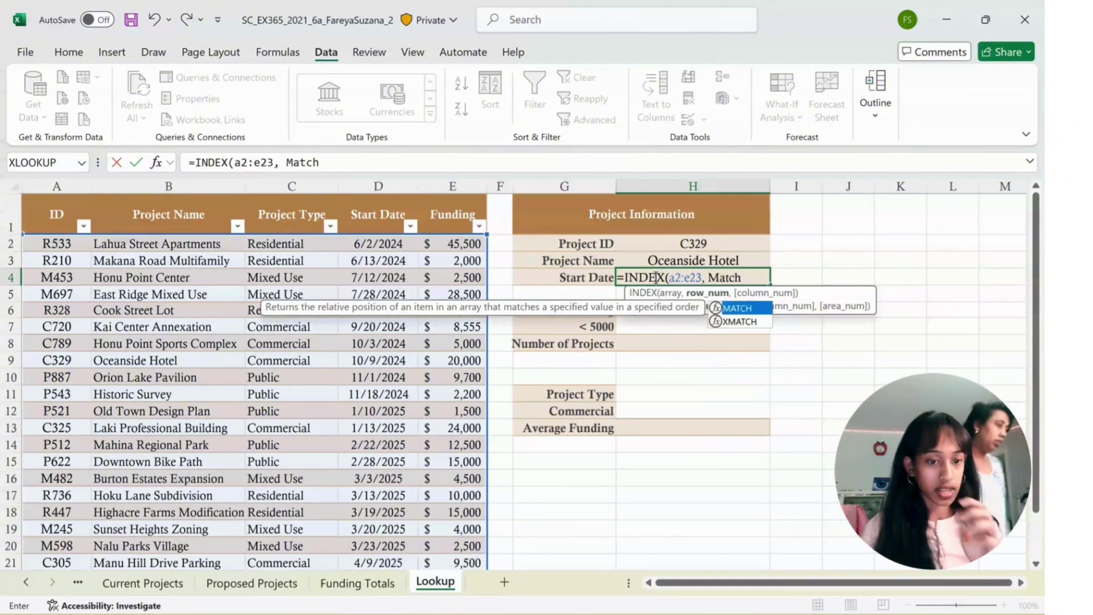
key(Tab)
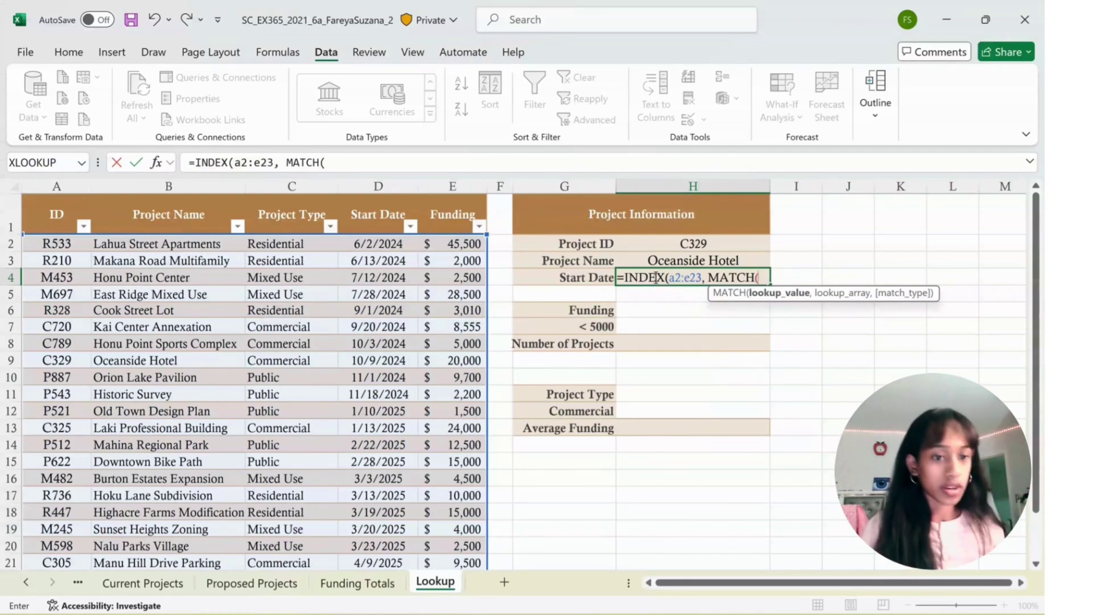
text(h2)
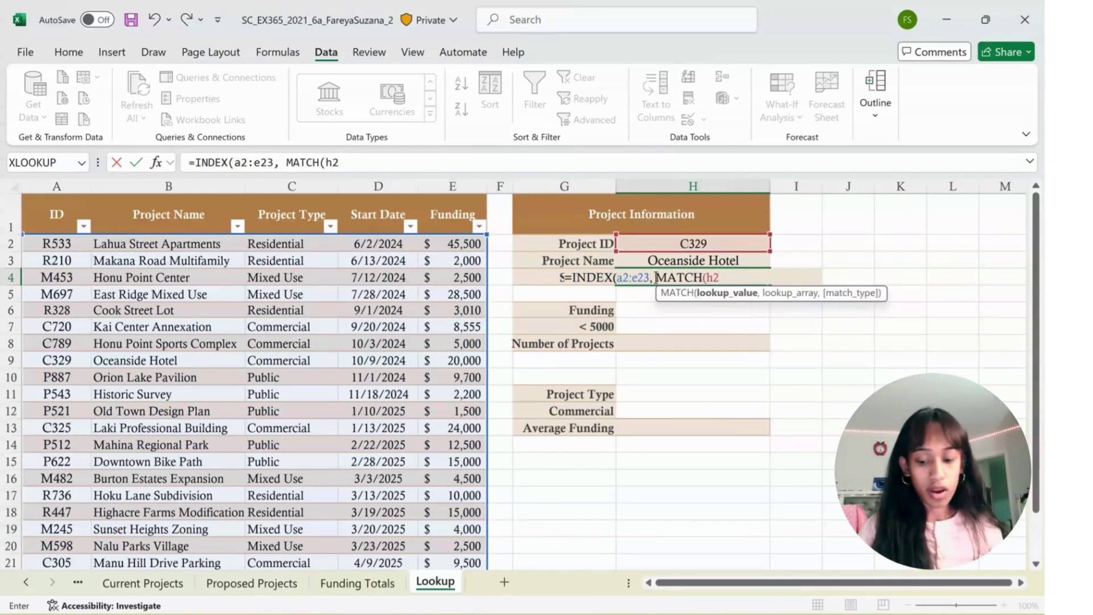
text(,a2)
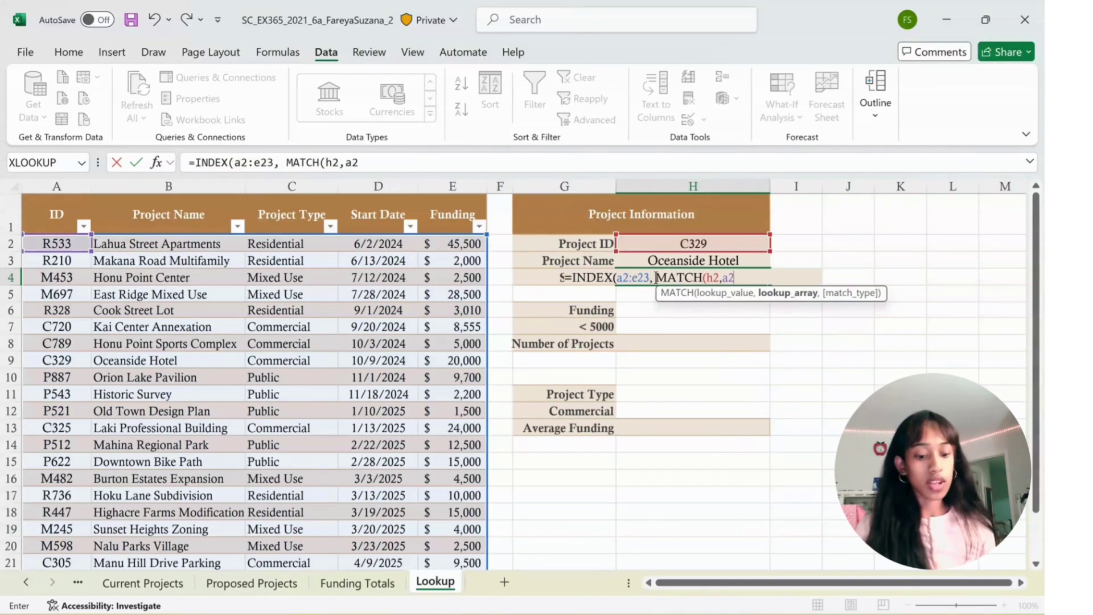
text(:)
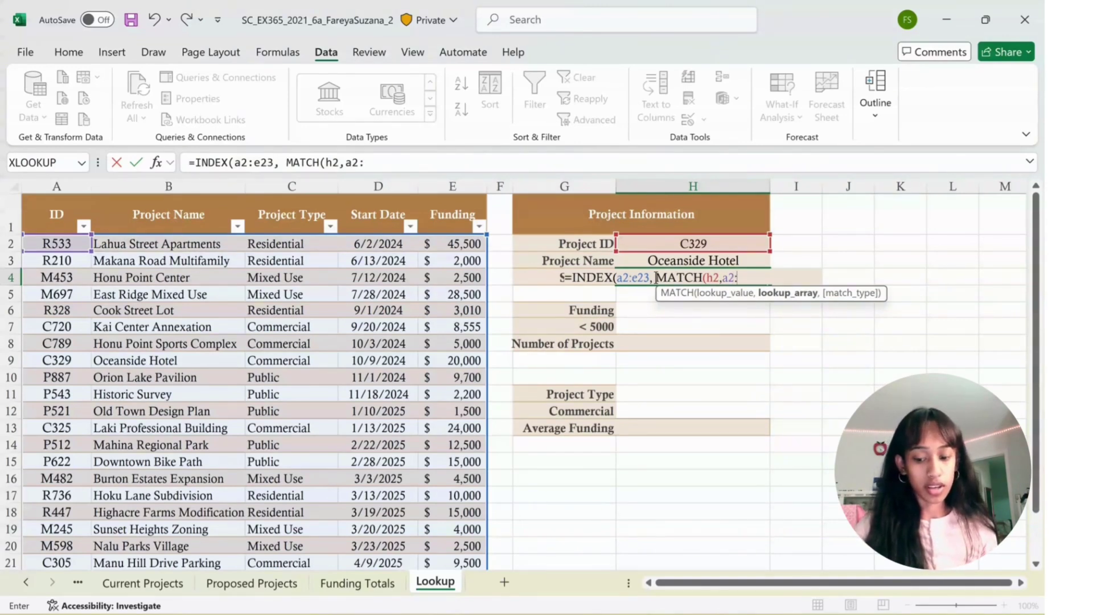
text(a23,)
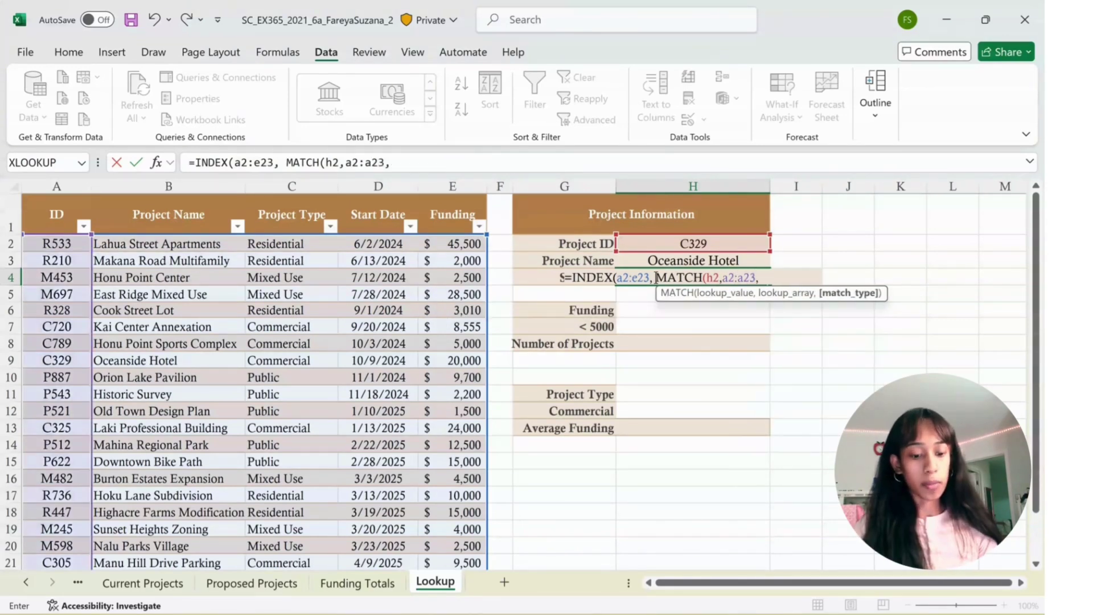
text(0))
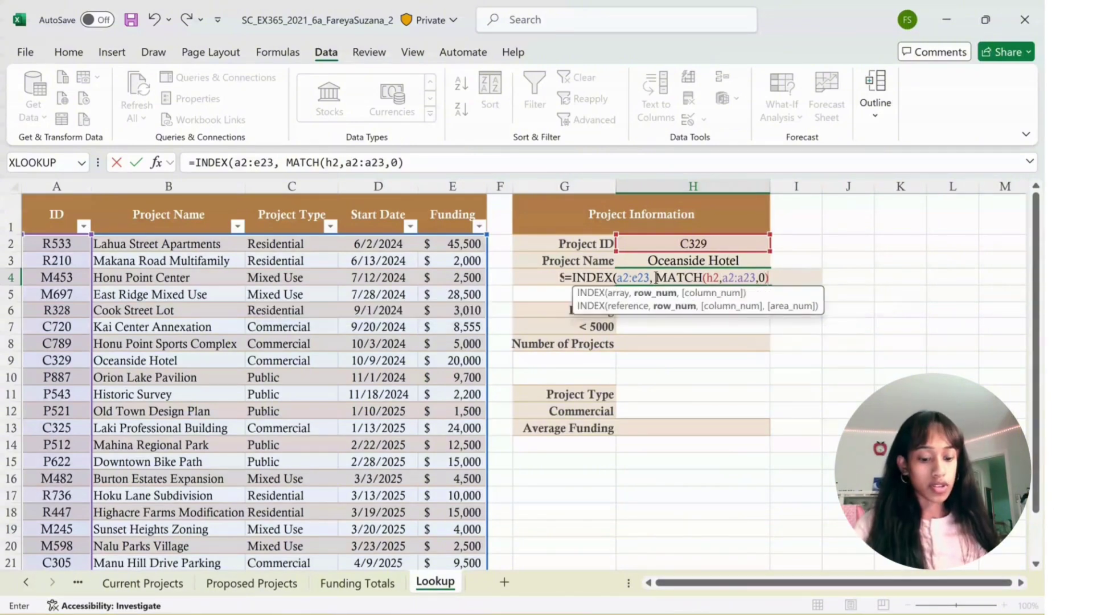
text(,)
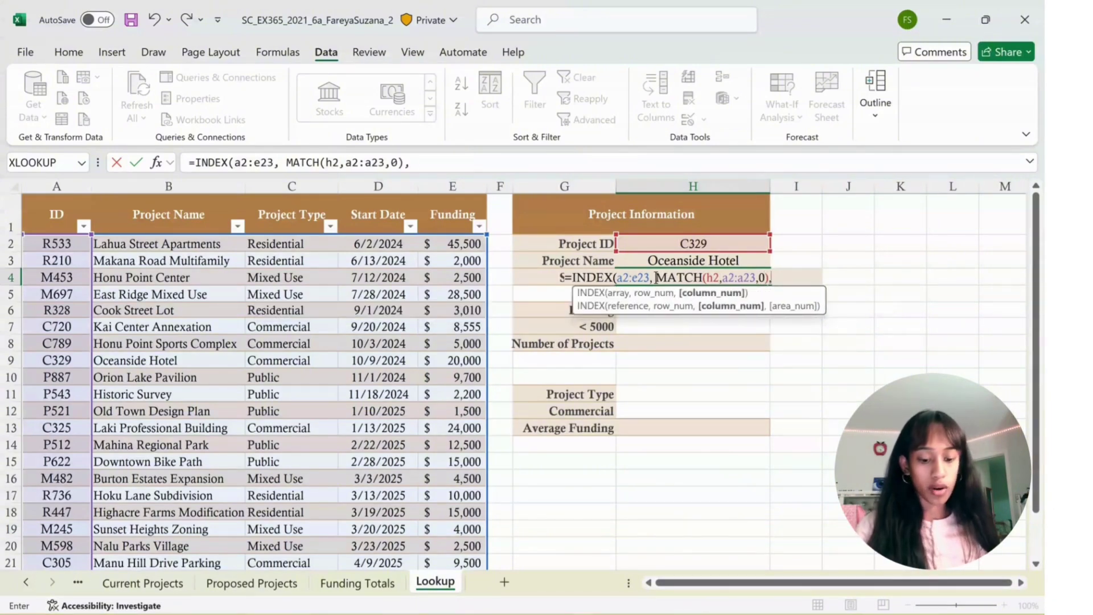
text(4))
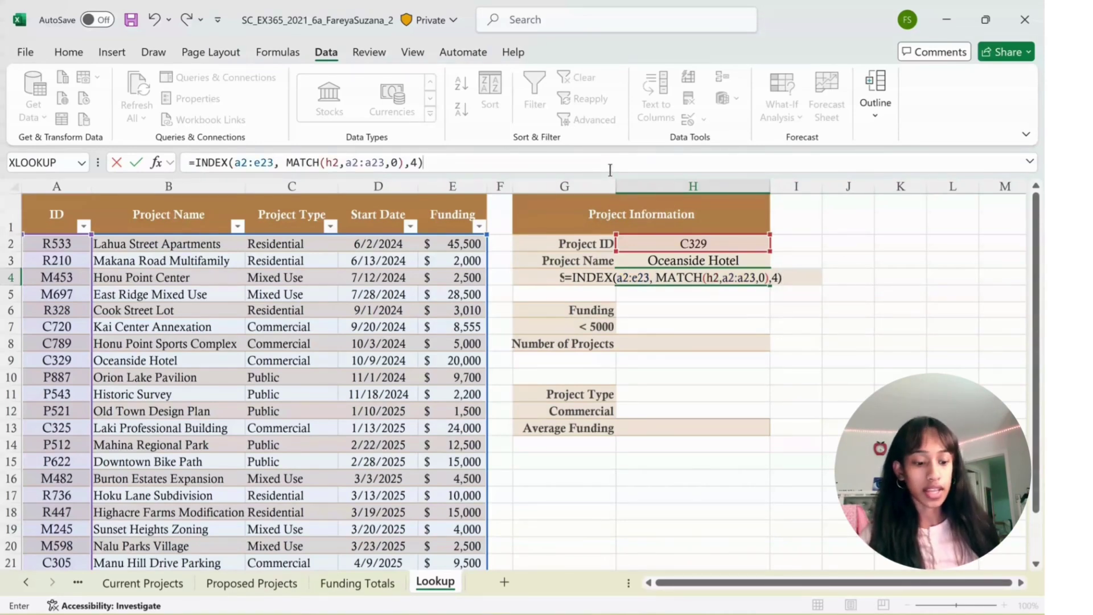
key(Return)
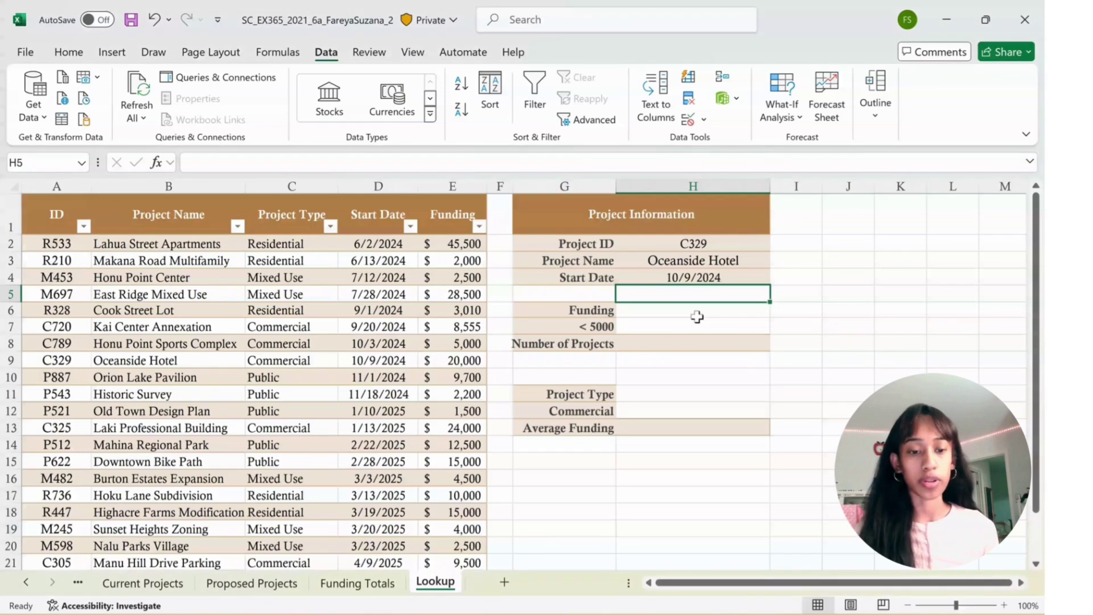
click(661, 325)
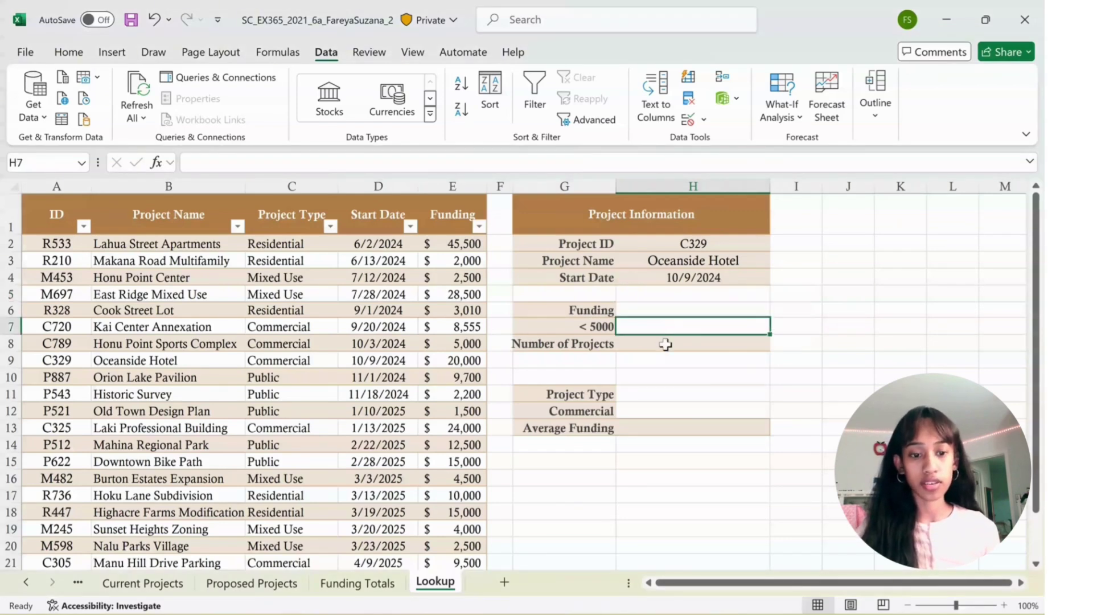
Insert the DCOUNT function into the Number of Projects cell H8.
click(665, 344)
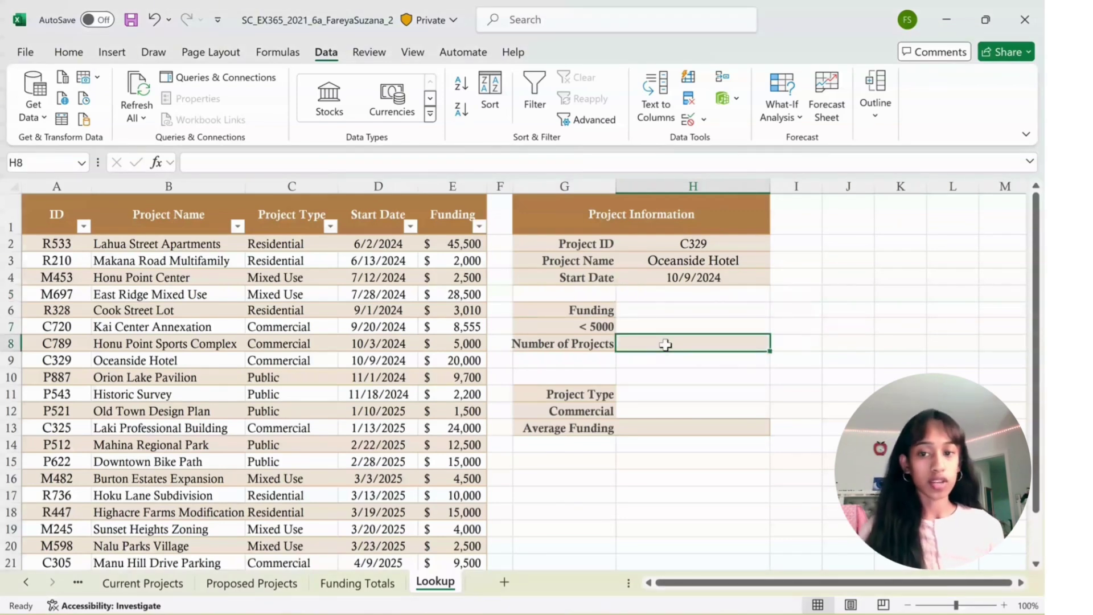
click(158, 162)
text(Plea)
key(BackSpace)
key(BackSpace)
key(BackSpace)
key(BackSpace)
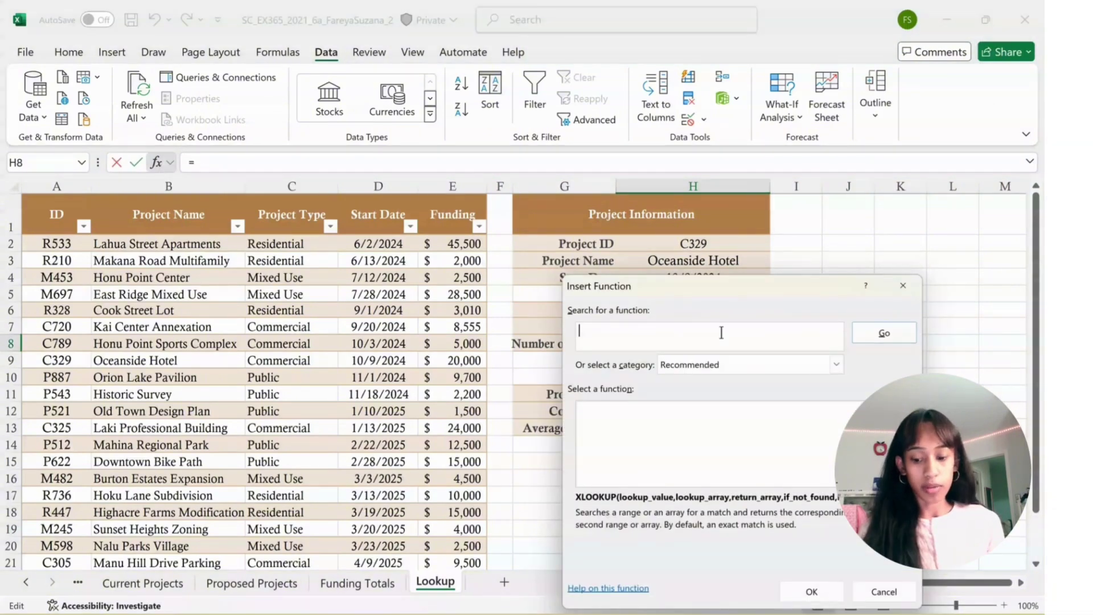
text(Dcoun)
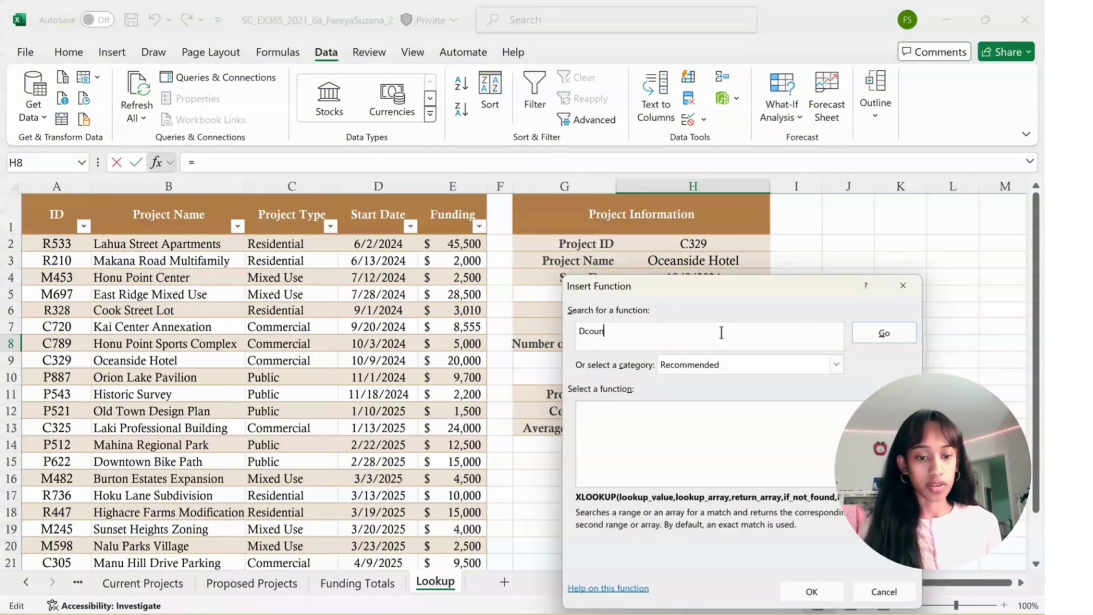
text(t)
key(Return)
click(802, 587)
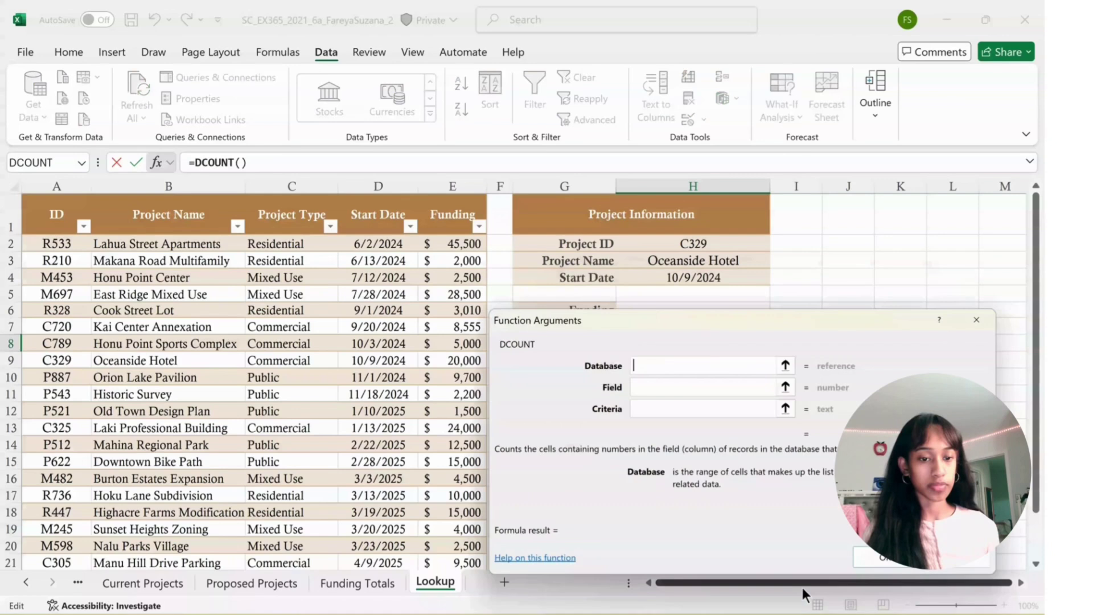
Give DCOUNT the database a1:e23, field "Funding" and criteria g11:g12.
text(a1)
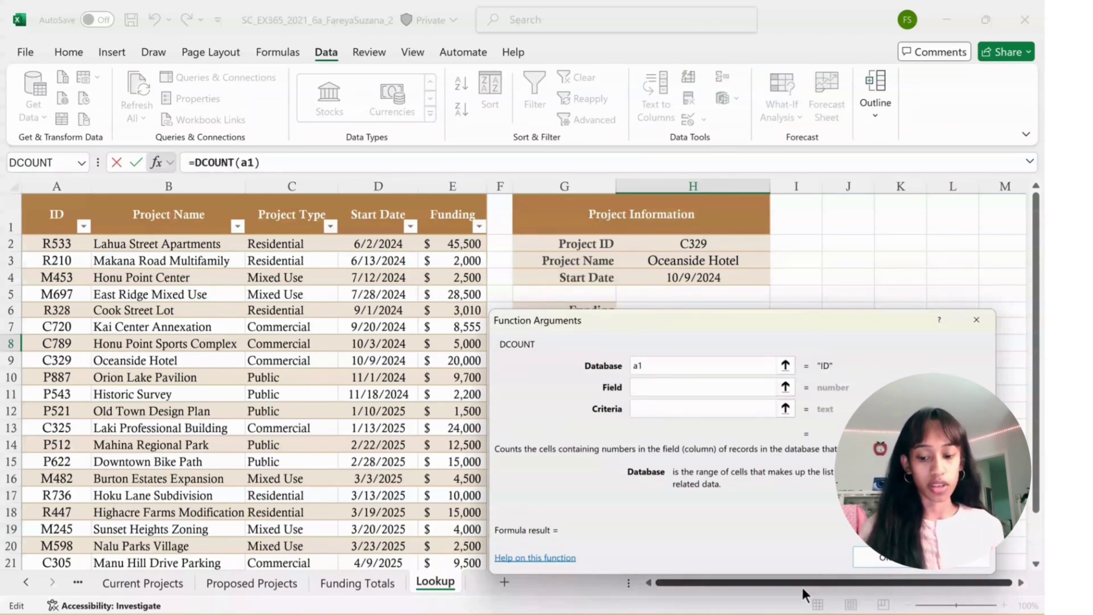
text(:e23)
key(Tab)
text(Funding)
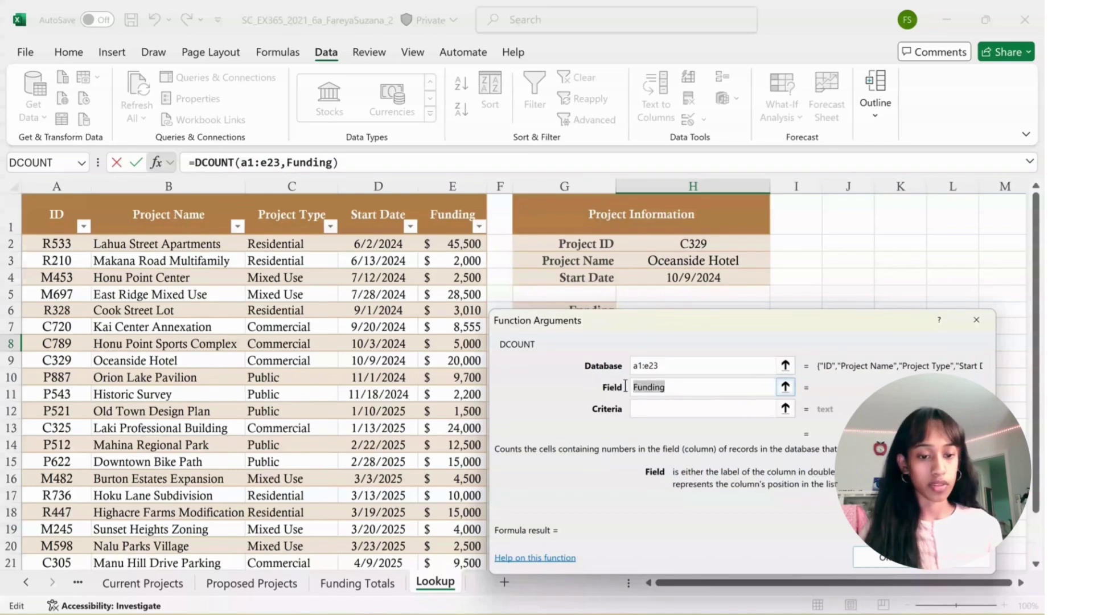
drag(666, 388, 625, 388)
text("Fu)
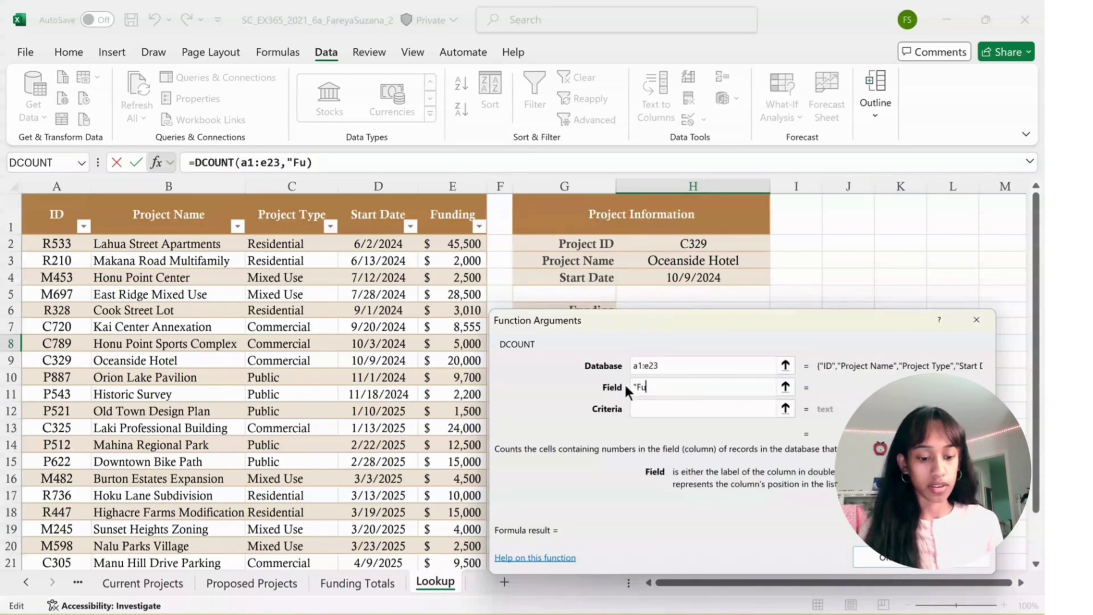
text(nding")
key(Tab)
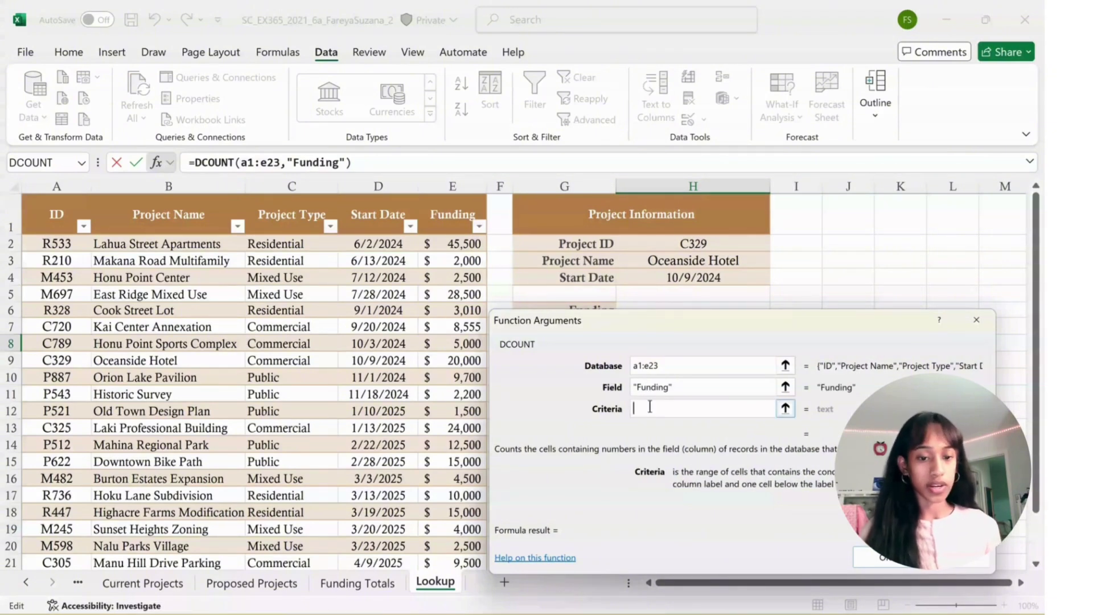
text(g11)
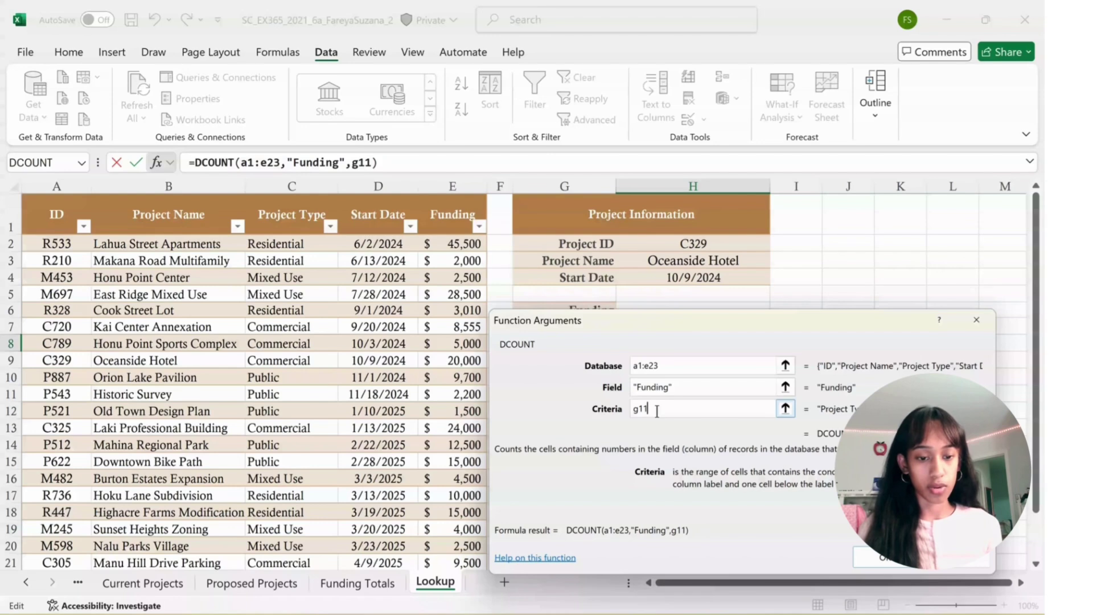
text(:g12)
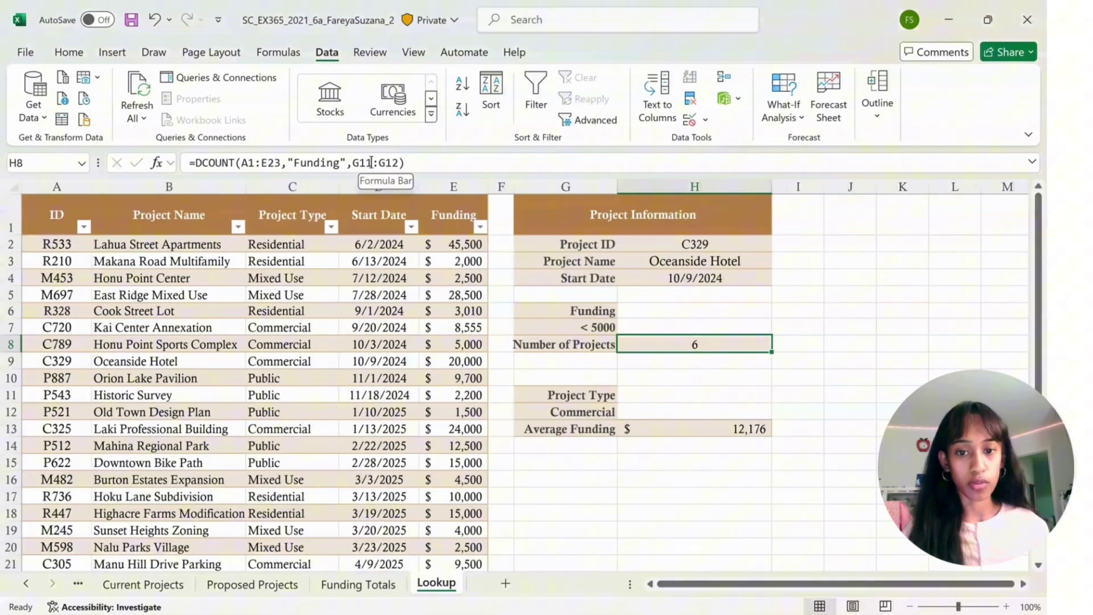
key(BackSpace)
key(BackSpace)
text(7)
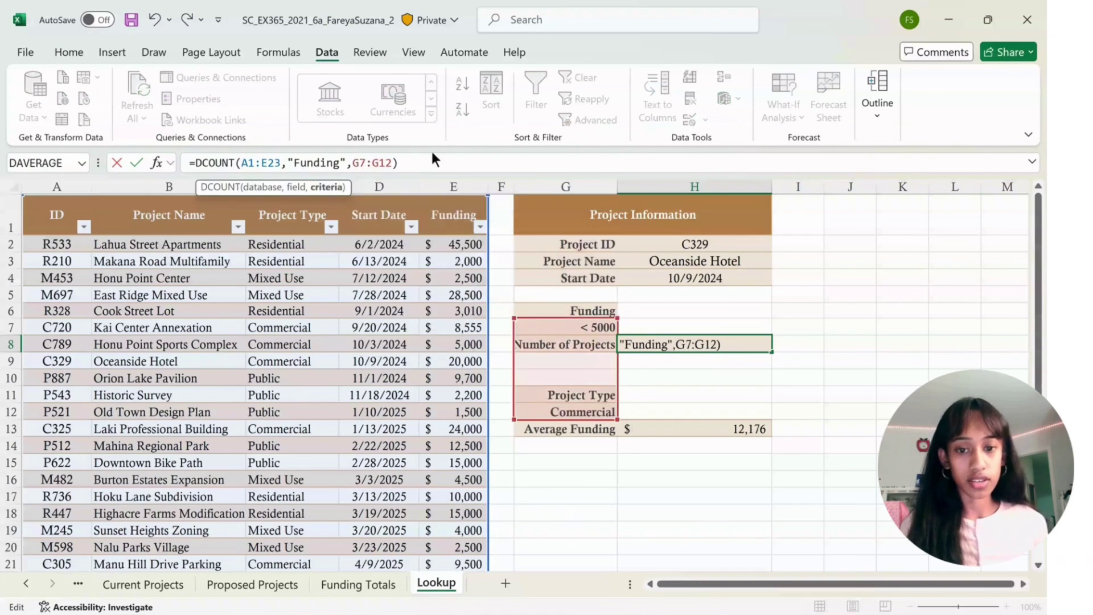
click(365, 163)
key(BackSpace)
text(6)
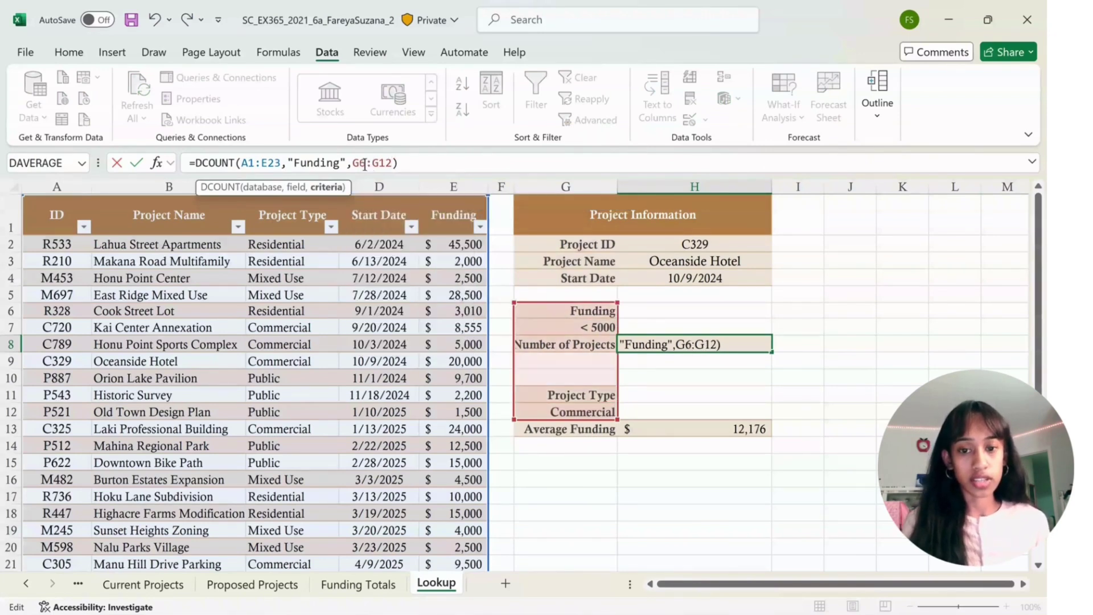
click(395, 164)
key(BackSpace)
key(BackSpace)
text(7)
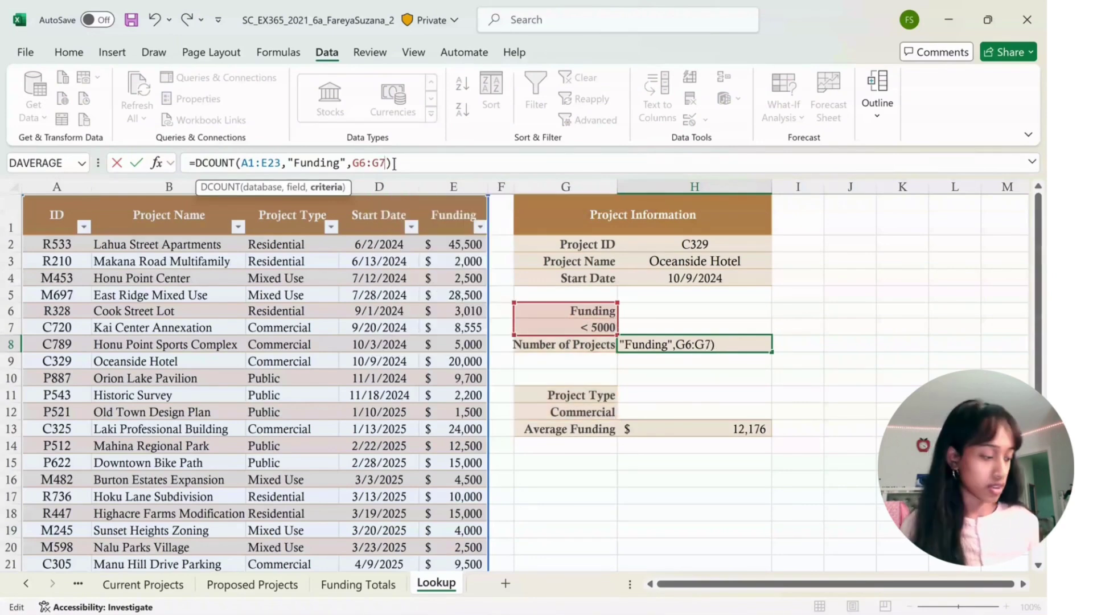
key(Return)
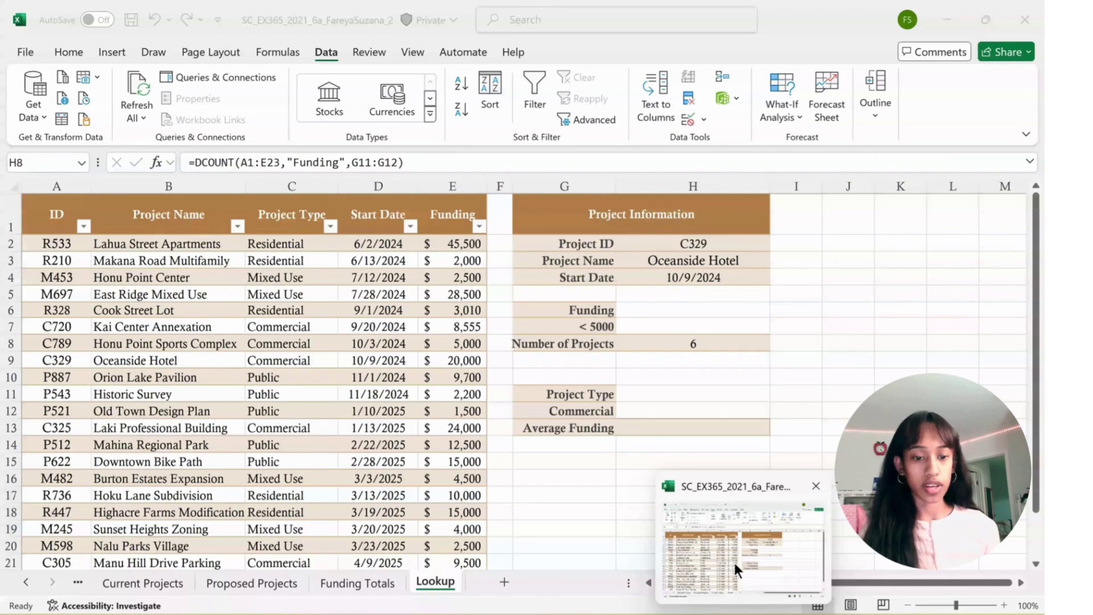
Enter =DAVERAGE(A1:E23,"Funding",G11:G12) in H13, giving Commercial average funding of $12,176.
click(682, 432)
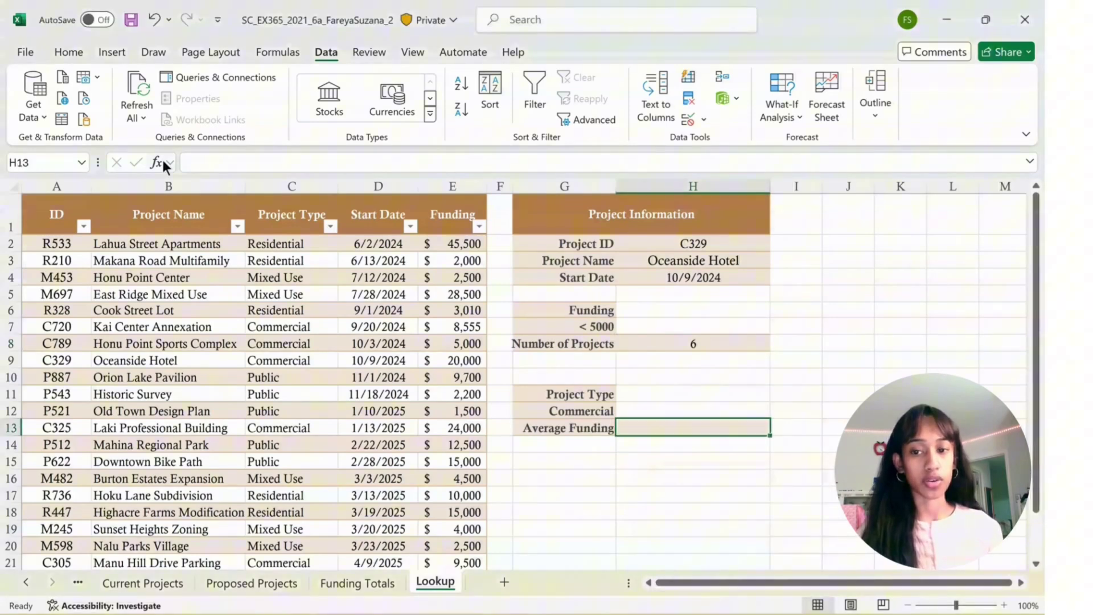
click(162, 163)
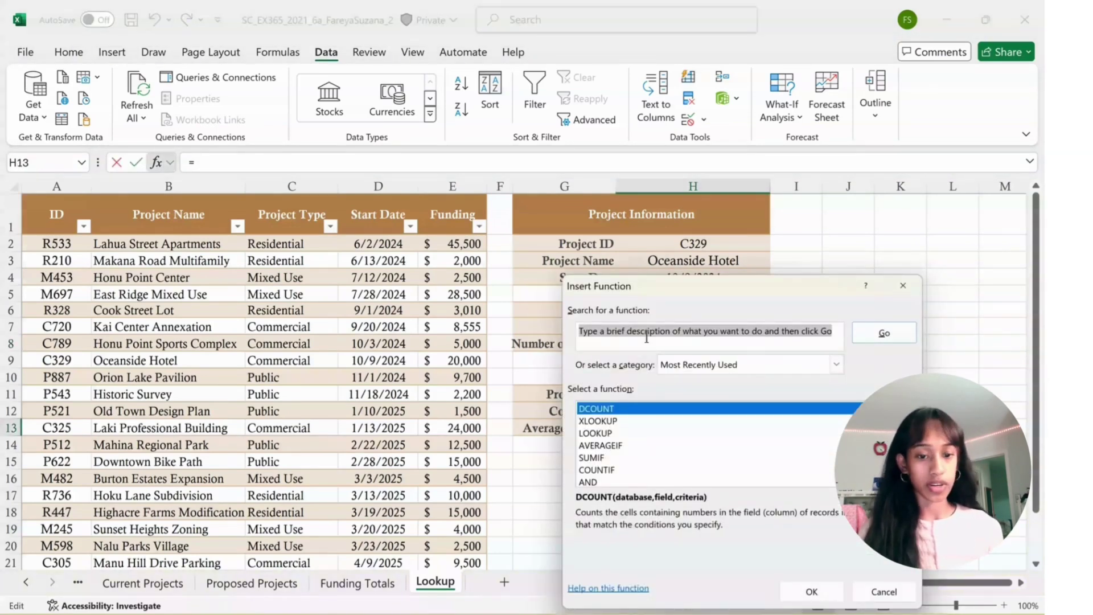
text(dav)
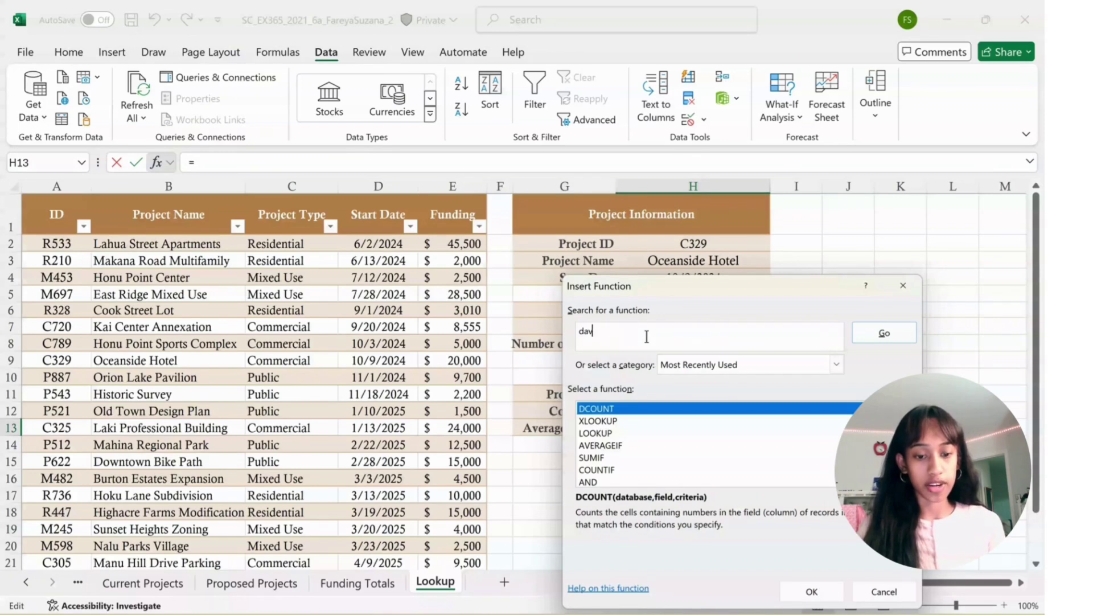
text(erage)
key(Return)
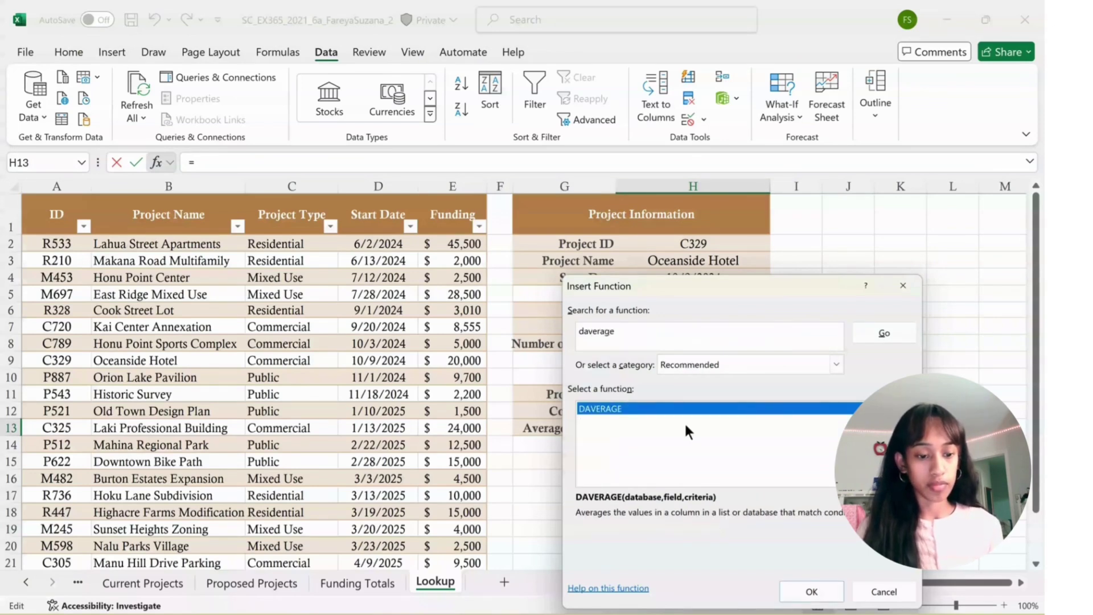
click(811, 592)
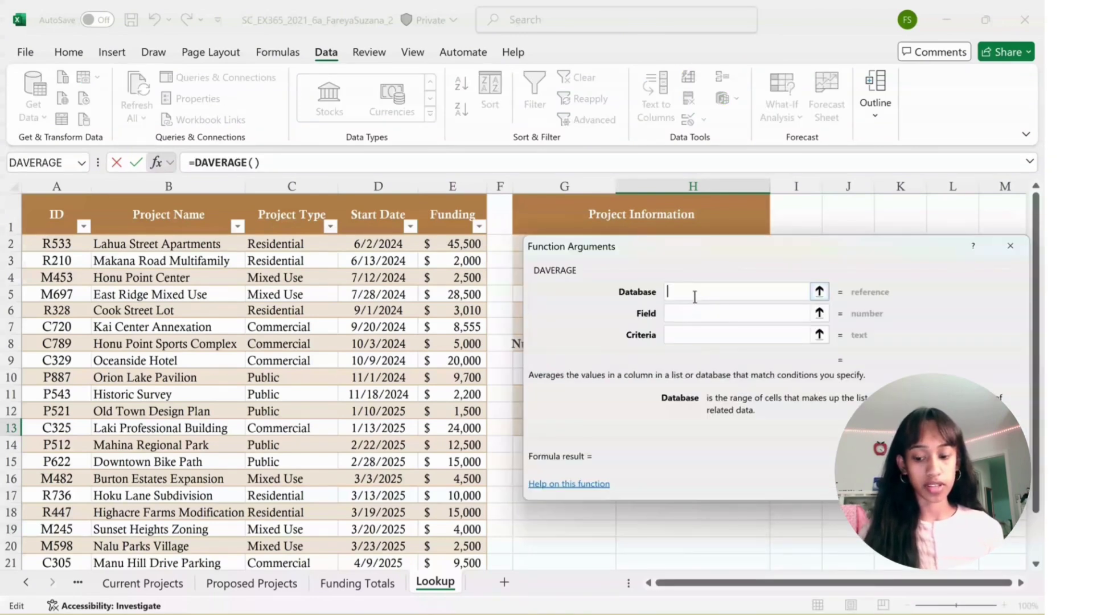
text(a1:e23)
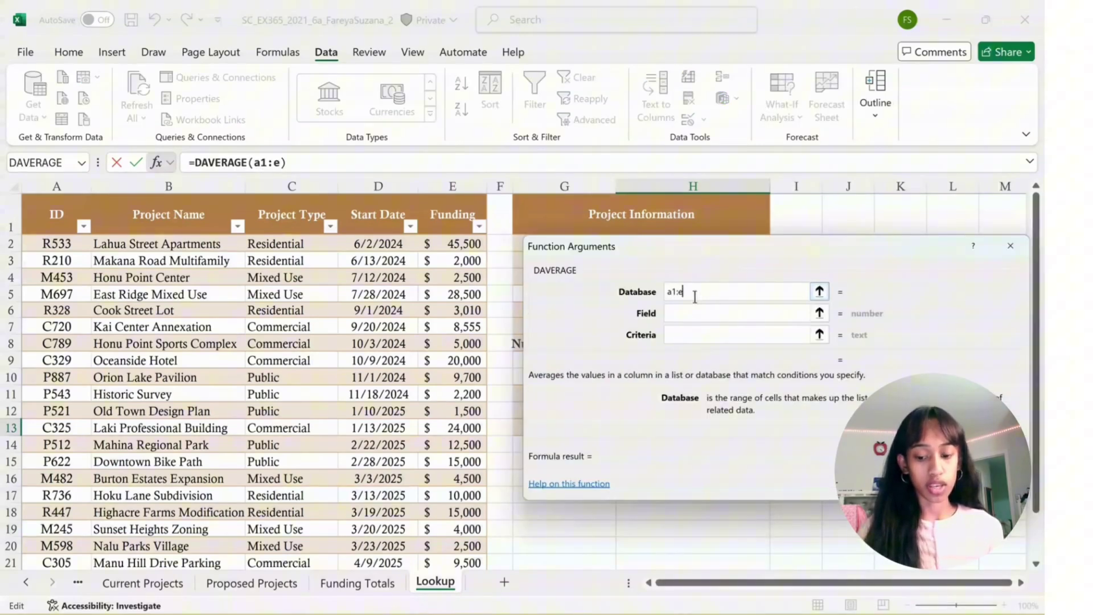
click(689, 312)
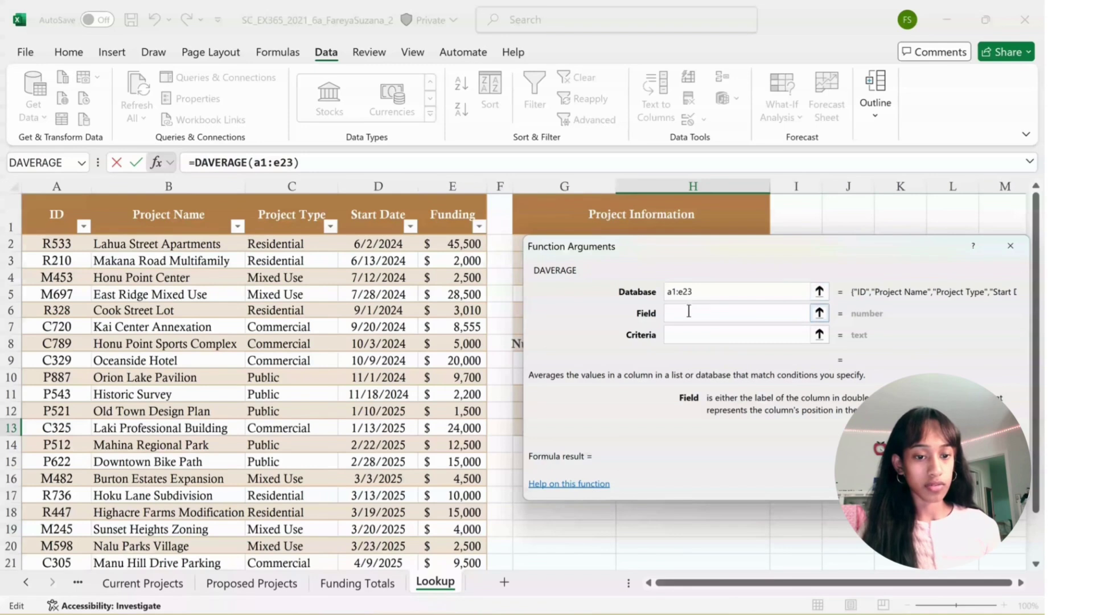
text("Fdu)
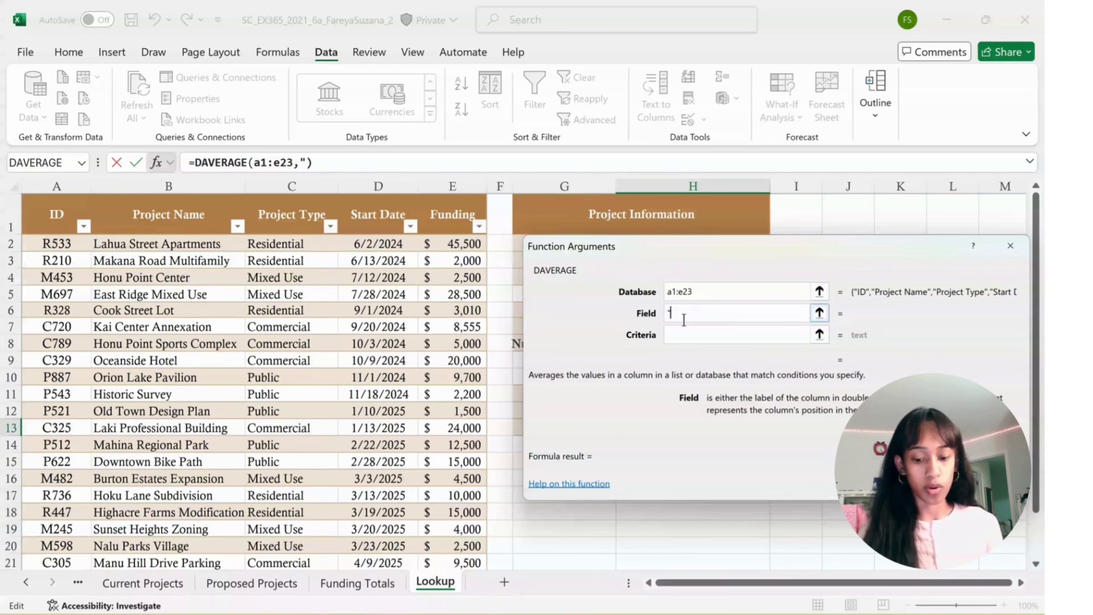
key(BackSpace)
key(BackSpace)
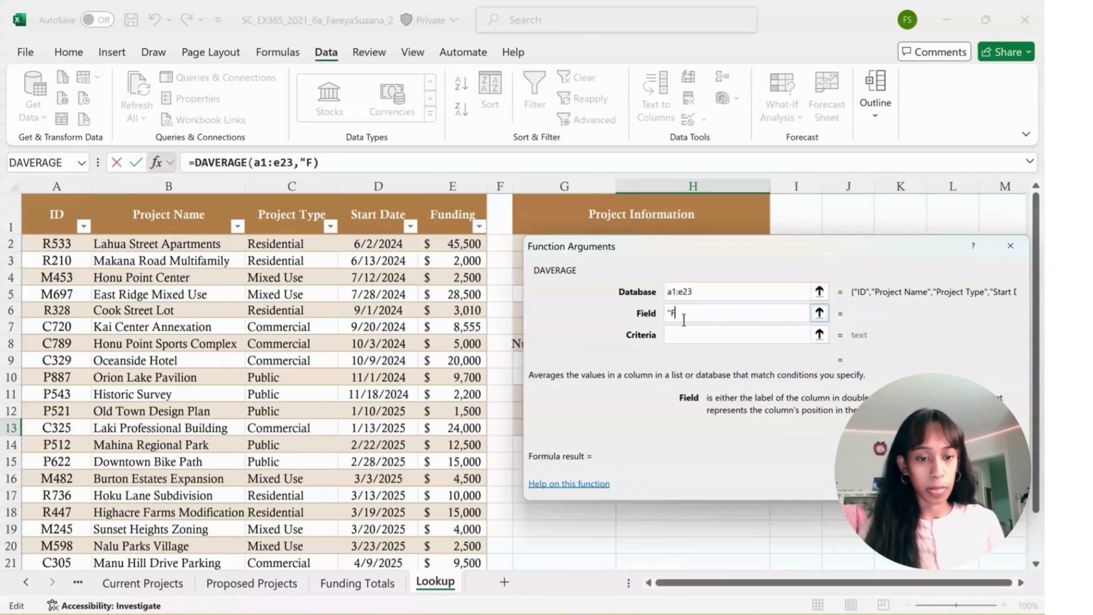
text(unding")
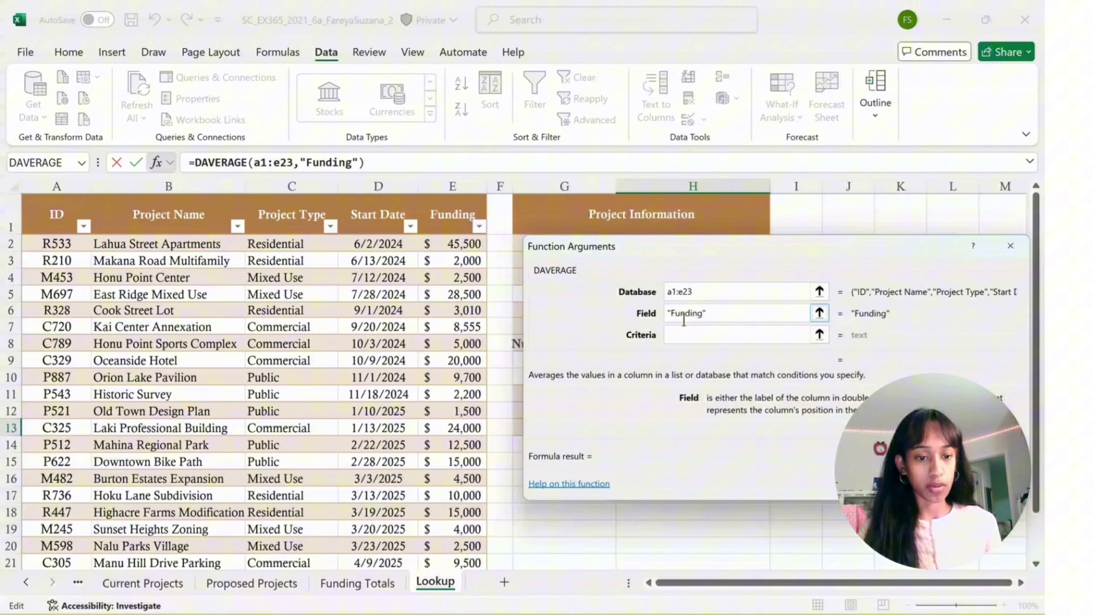
click(690, 333)
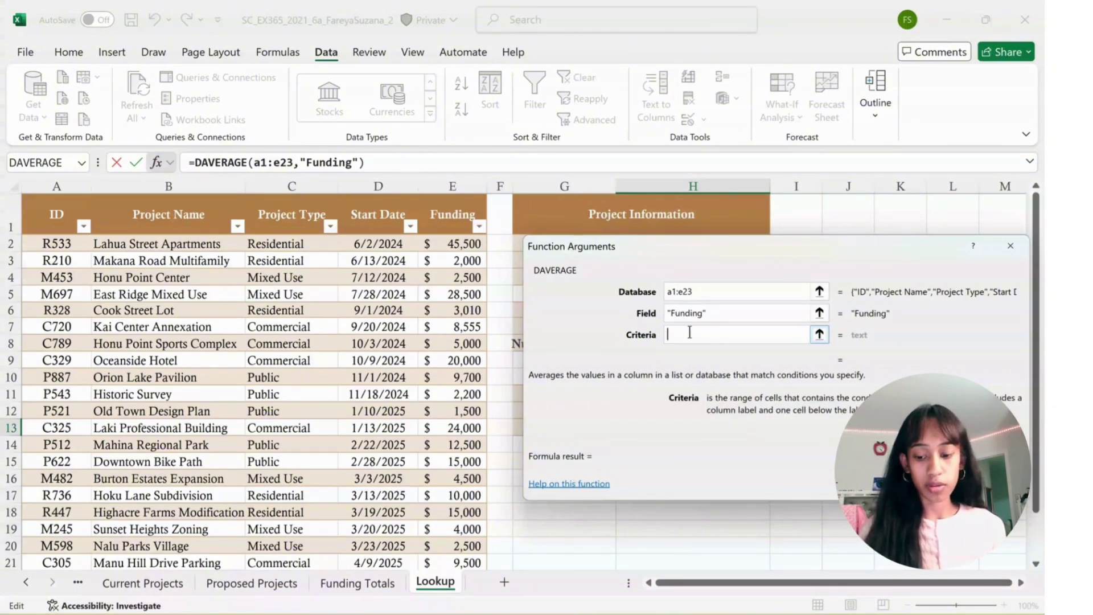
text(g11:g)
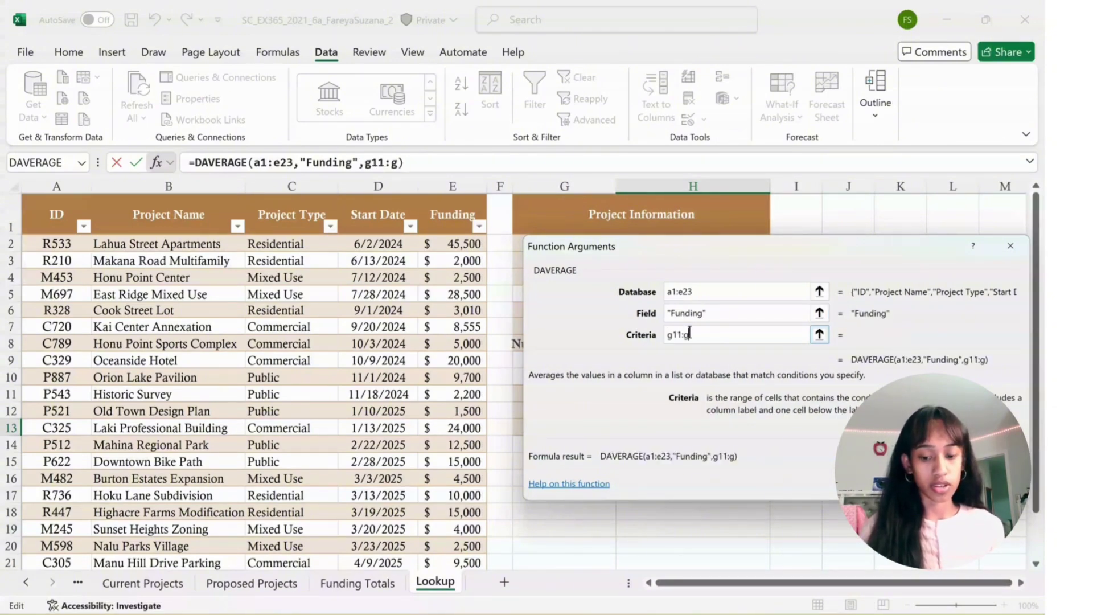
text(12)
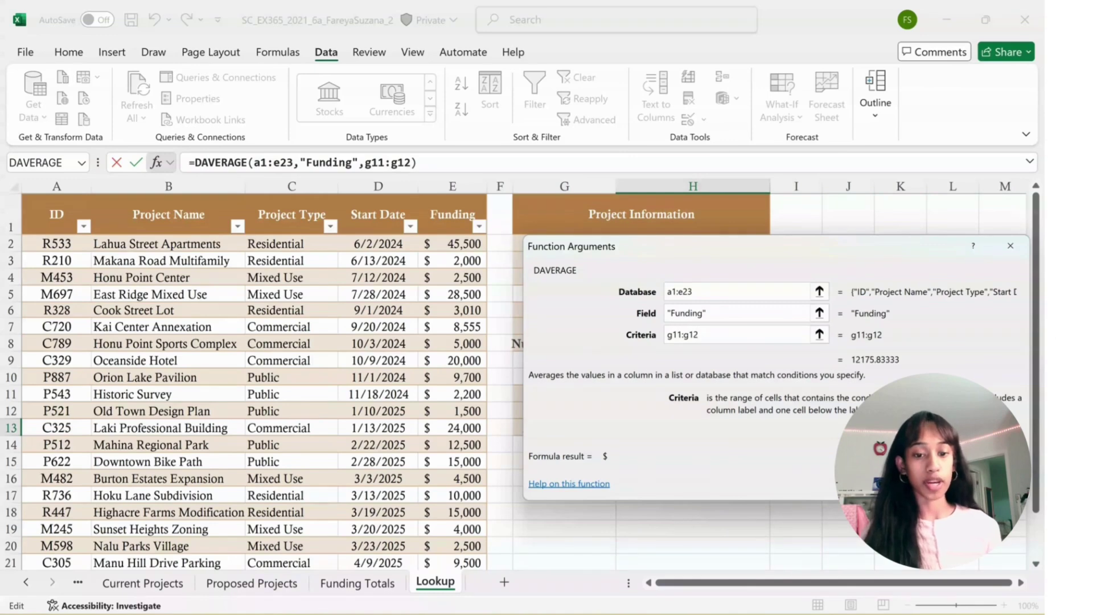
key(Return)
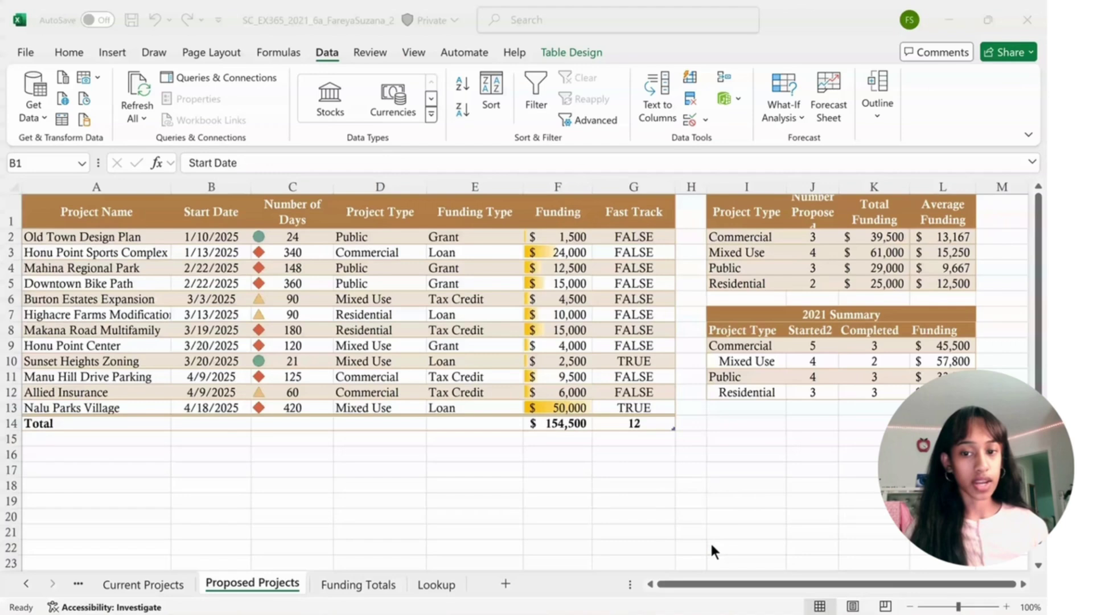
Filter the Proposed Projects table and sort Start Date oldest to newest.
click(226, 209)
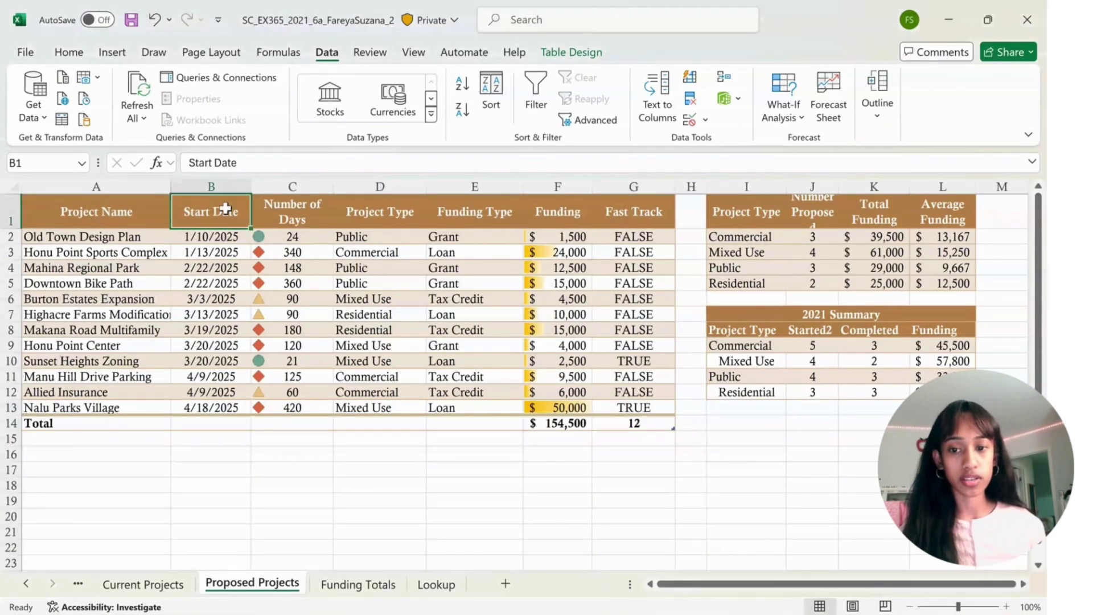
click(536, 98)
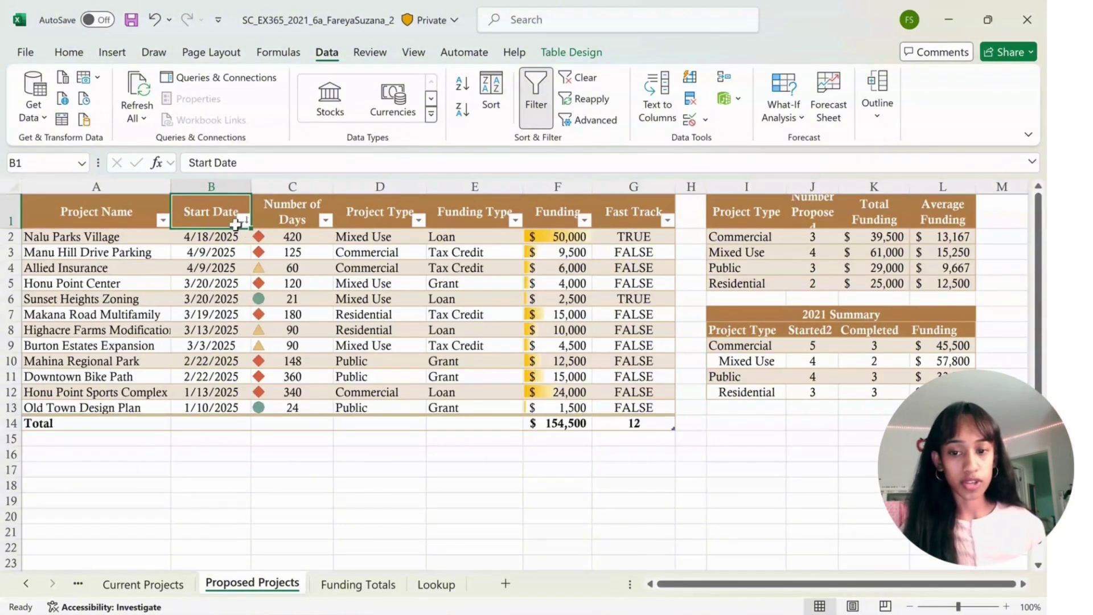
click(244, 222)
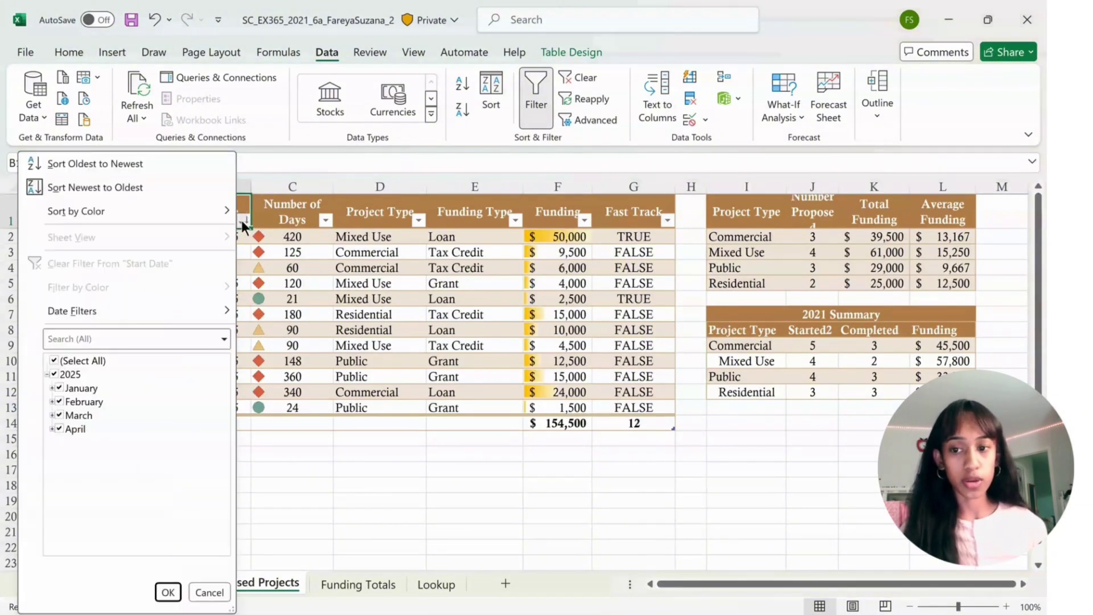
click(115, 164)
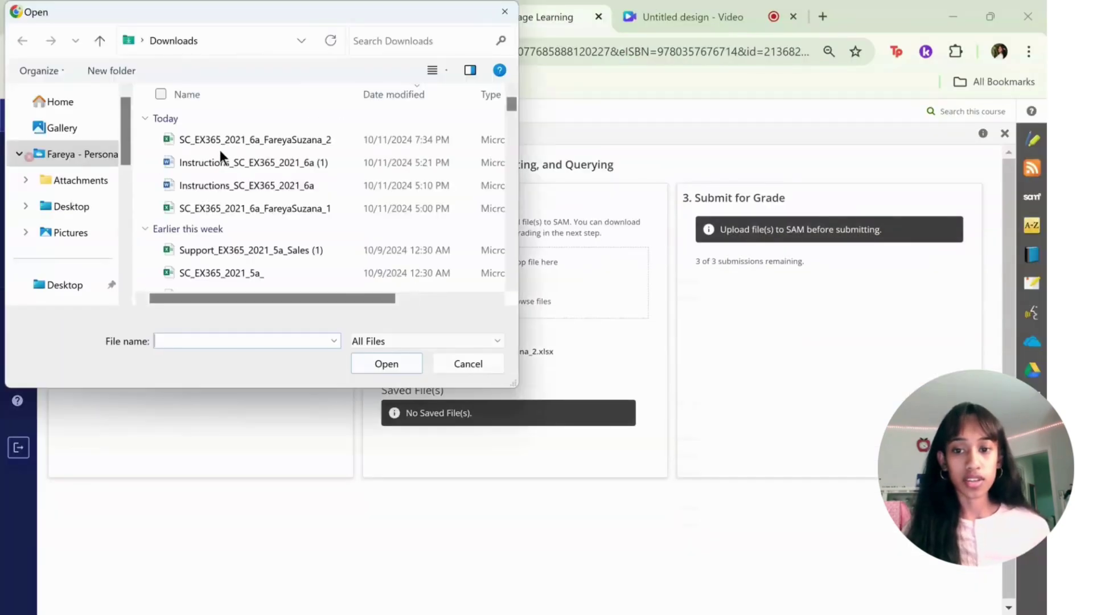
Upload and submit the workbook in MindTap, then review the graded report (28 of 30).
double_click(220, 140)
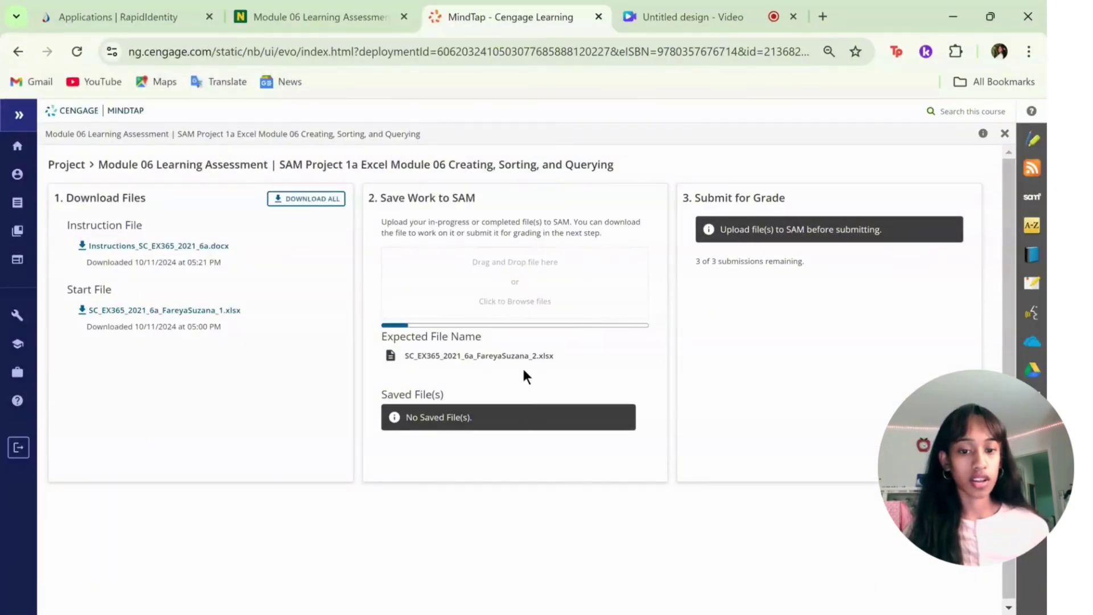
click(737, 231)
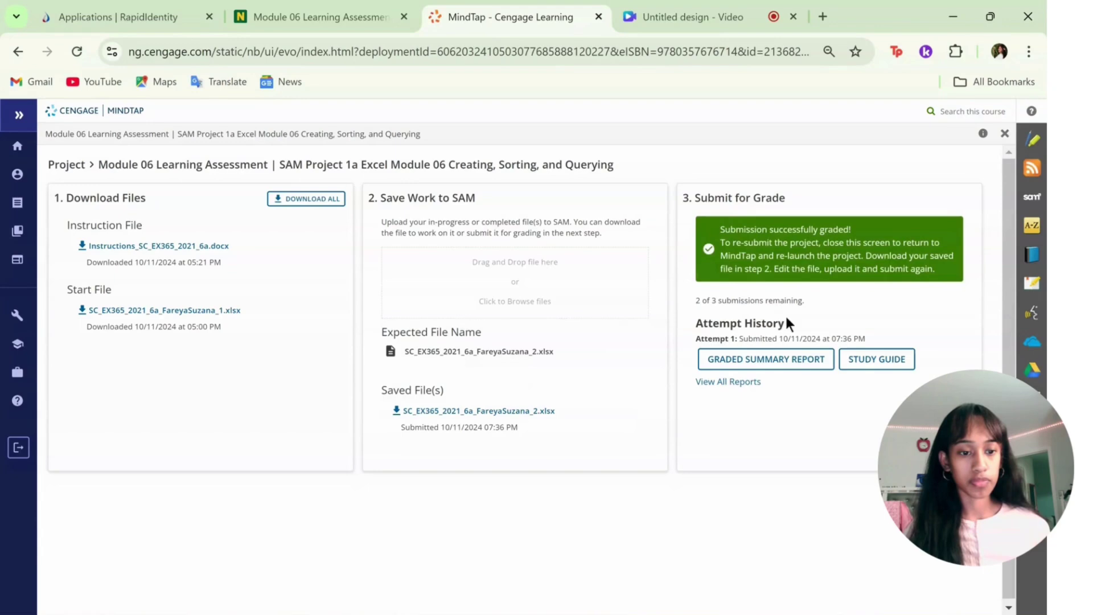
click(802, 352)
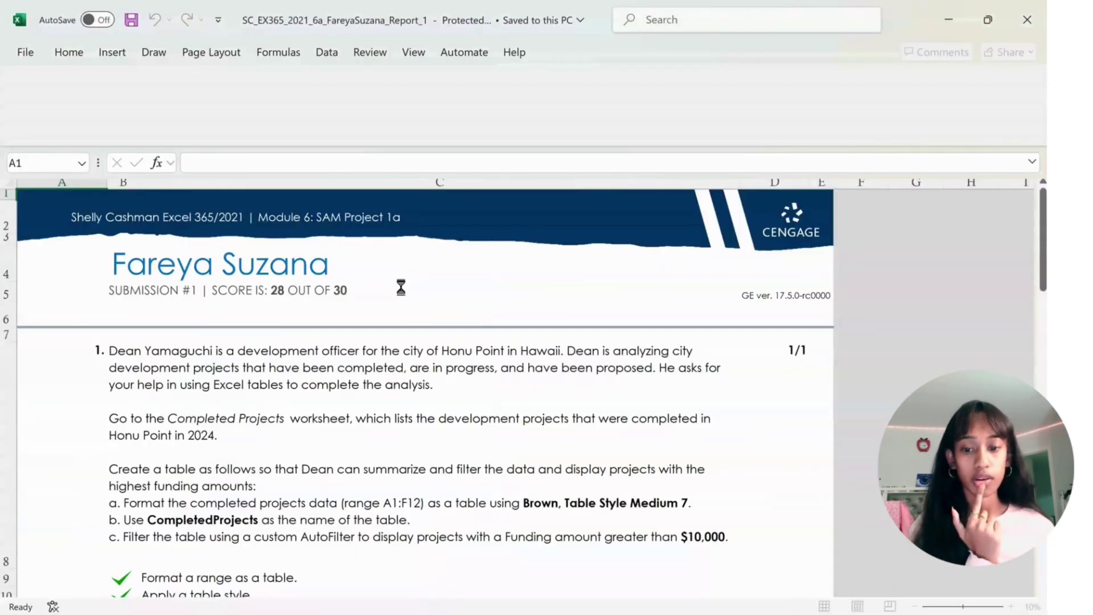
scroll(477, 288, down, 10)
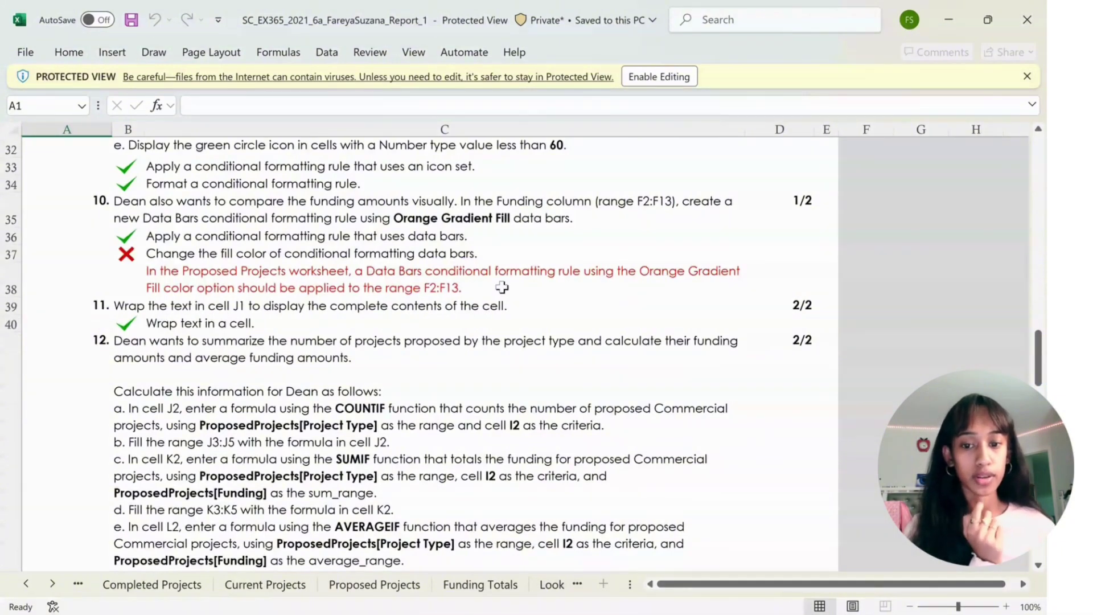
click(502, 287)
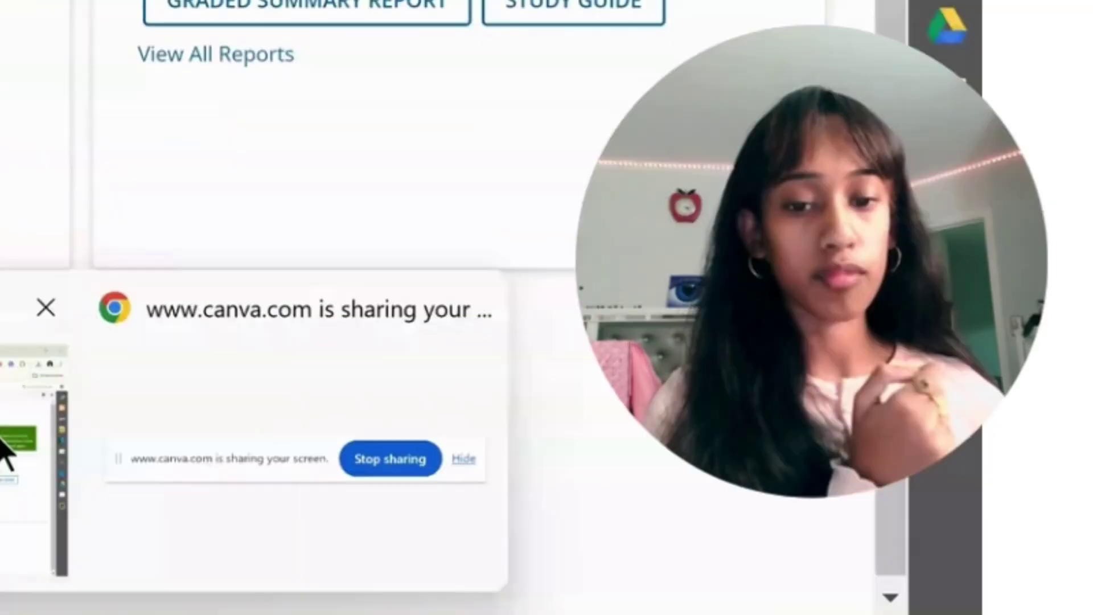